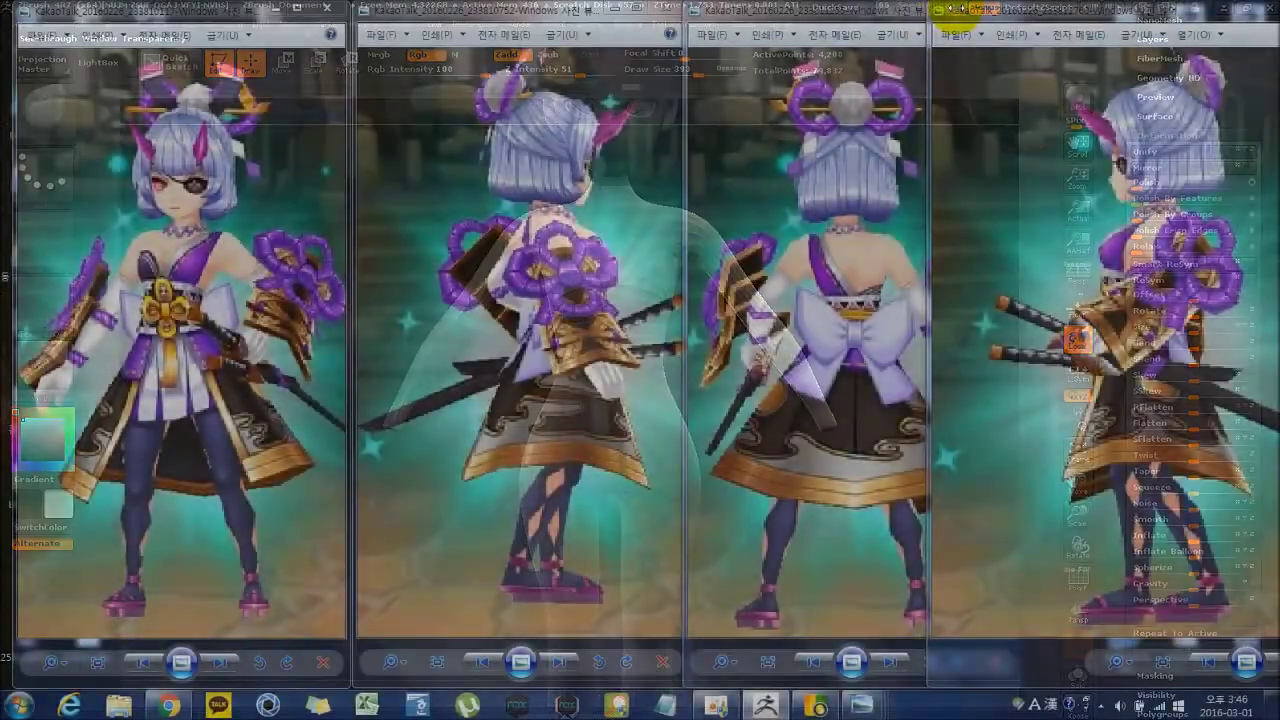
Step: Zoom in on the head and set the brush Draw Size to 244
mouse_move(886, 8)
mouse_down()
mouse_move(900, 7)
mouse_move(884, 7)
mouse_up()
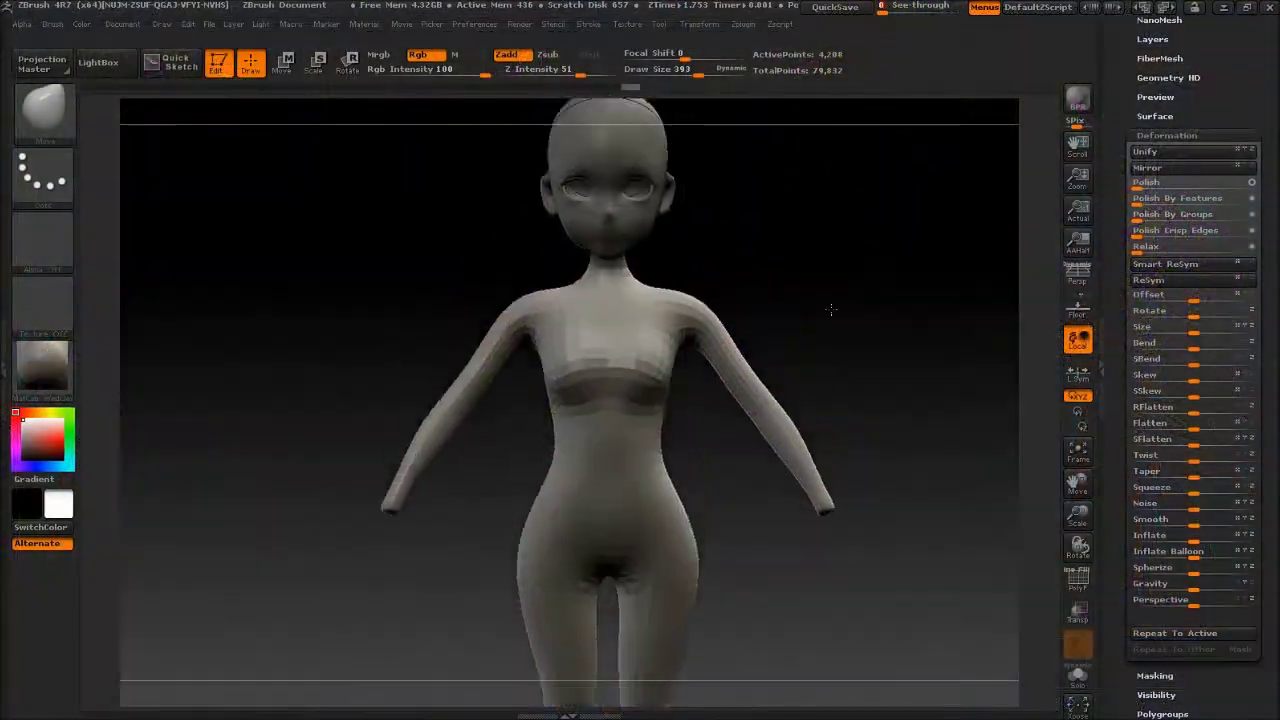
alt+drag(896, 320, 926, 130)
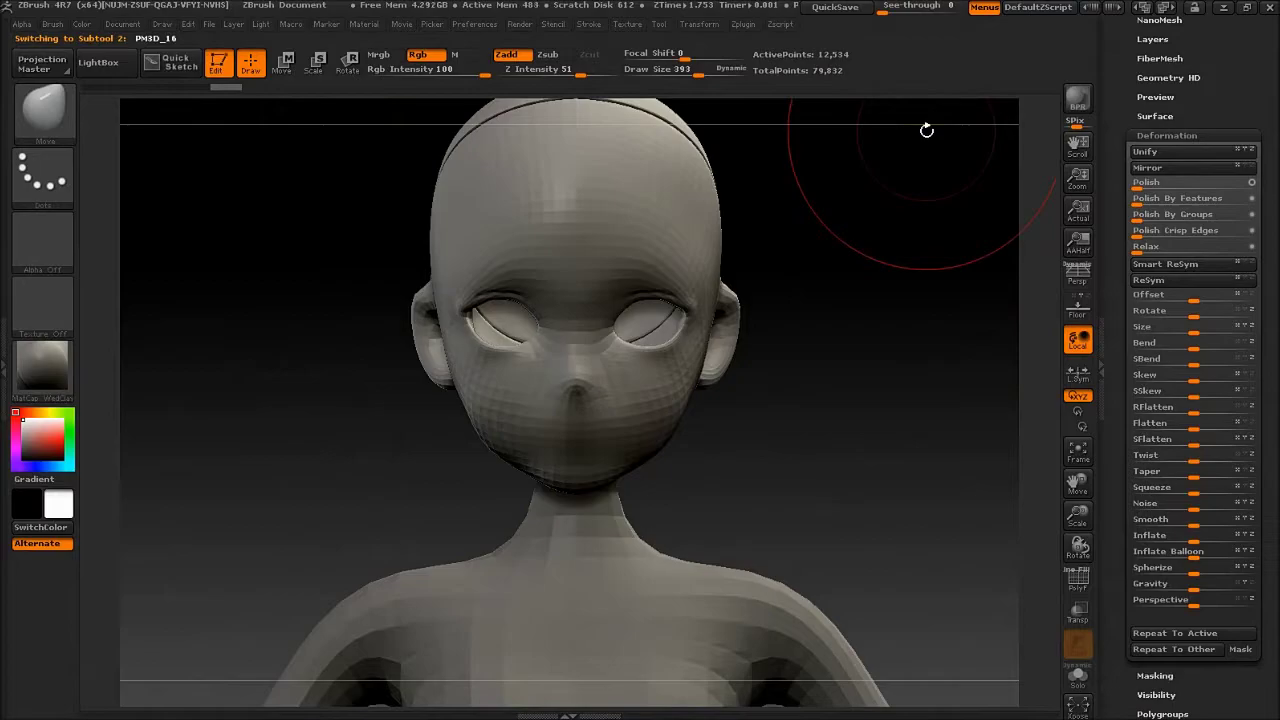
key(space)
mouse_move(705, 333)
mouse_down()
mouse_move(683, 333)
mouse_move(786, 386)
mouse_move(871, 409)
mouse_move(794, 449)
mouse_move(783, 419)
mouse_move(743, 486)
mouse_move(651, 494)
mouse_up()
Step: Switch to the Move brush, select the body subtool, and zoom out to the full body
key(b)
key(m)
key(v)
alt+click(803, 525)
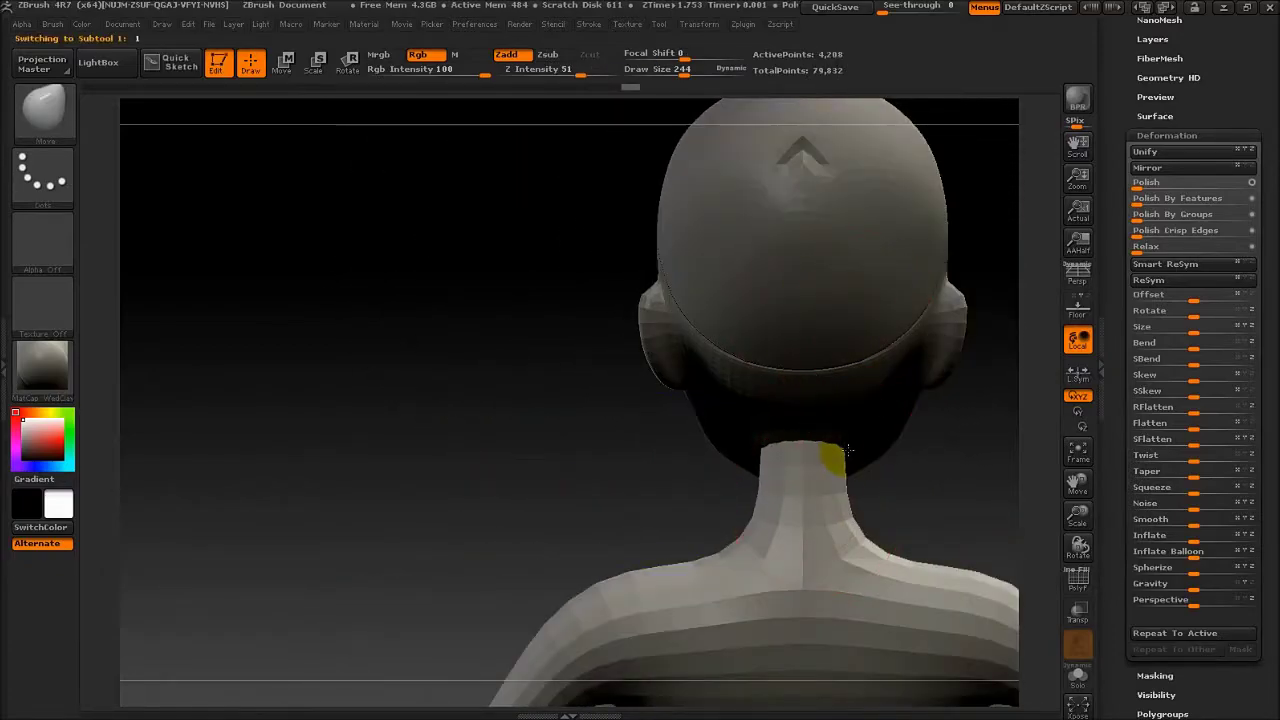
mouse_move(851, 452)
mouse_down()
mouse_move(1034, 520)
mouse_move(1108, 514)
mouse_move(977, 451)
mouse_up()
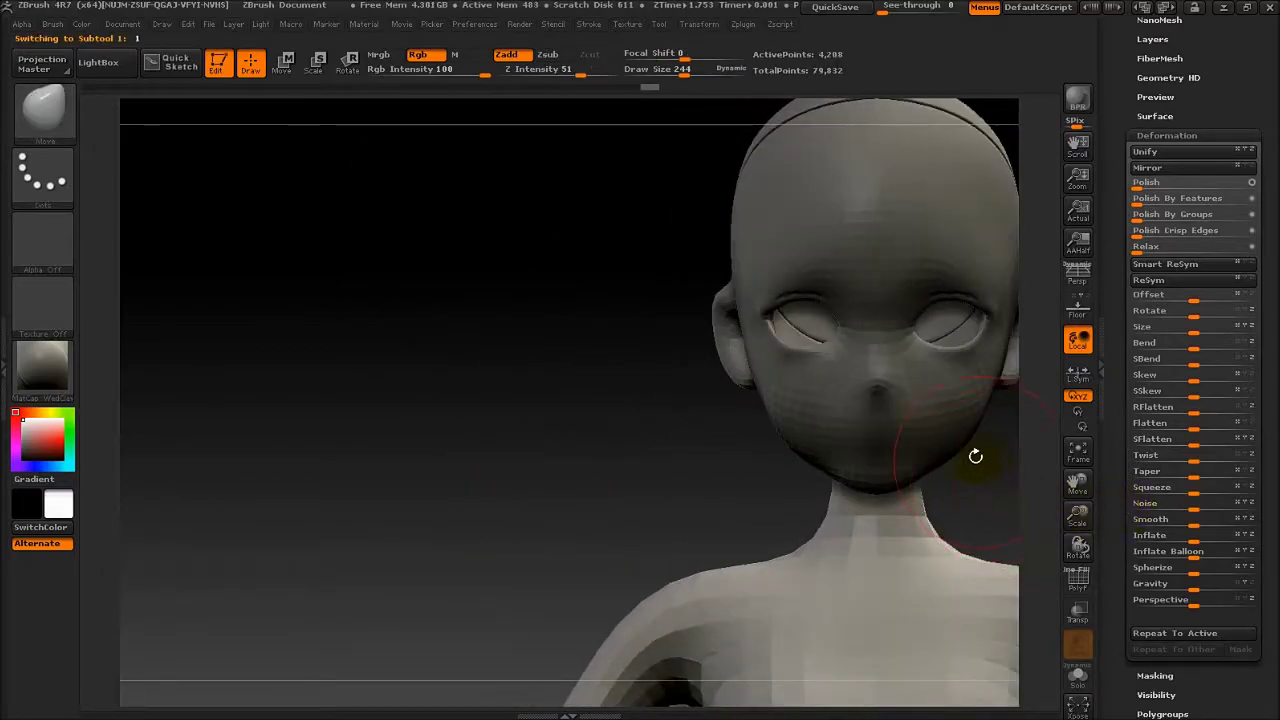
key(ctrl)
mouse_move(609, 432)
alt+mouse_down()
mouse_move(449, 434)
mouse_move(806, 271)
mouse_move(881, 338)
alt+mouse_up()
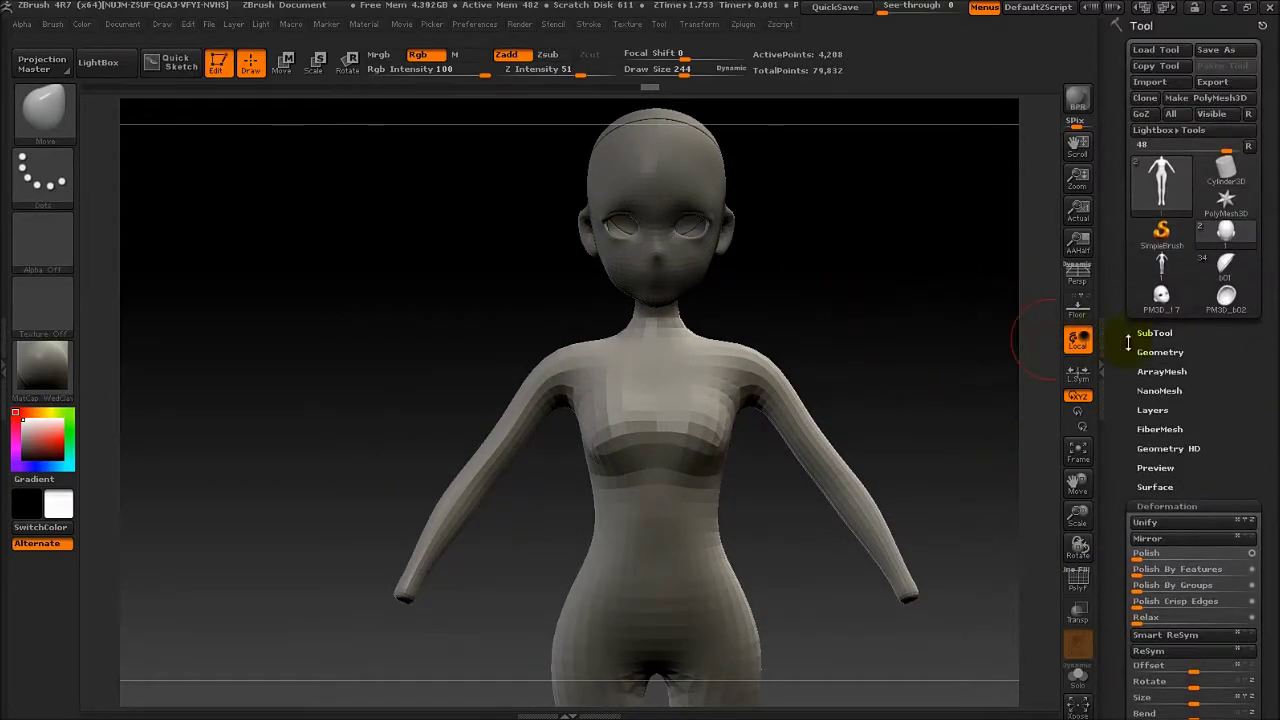
Step: Append a Sphere3D subtool and shrink it to eyeball size with Transpose Scale
click(1145, 334)
click(1215, 375)
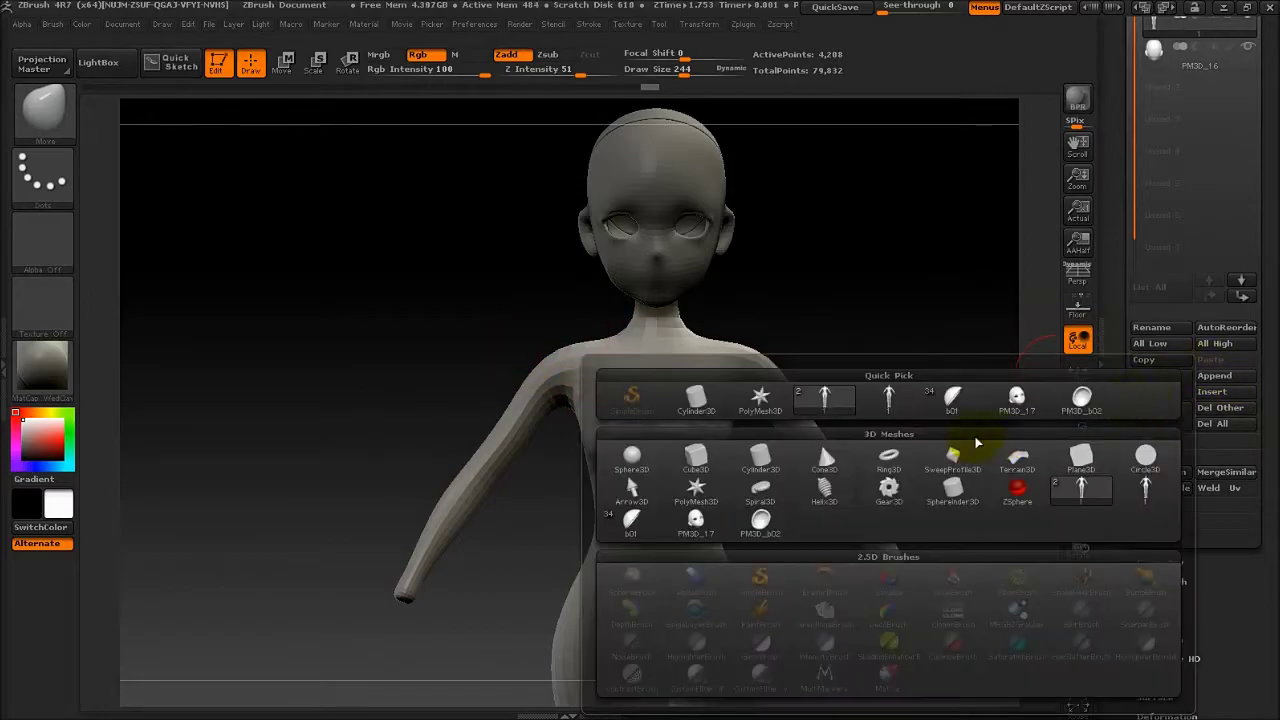
click(819, 441)
key(w)
drag(704, 212, 813, 212)
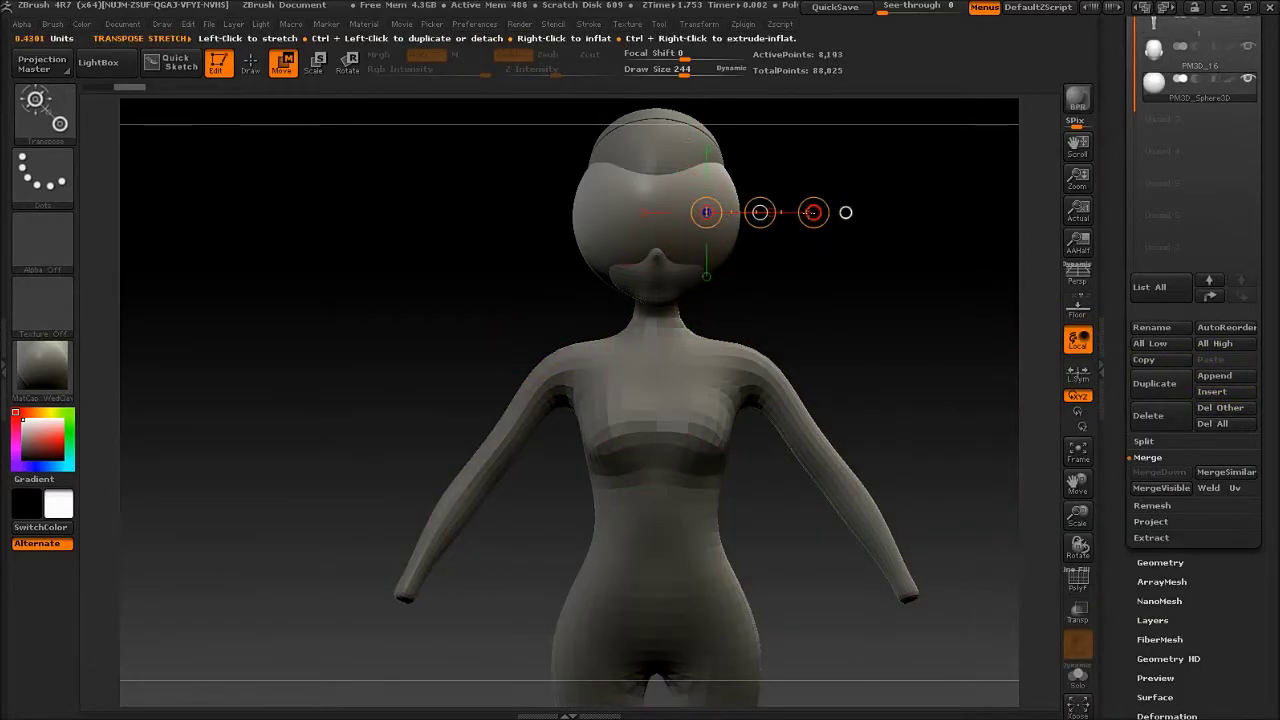
key(e)
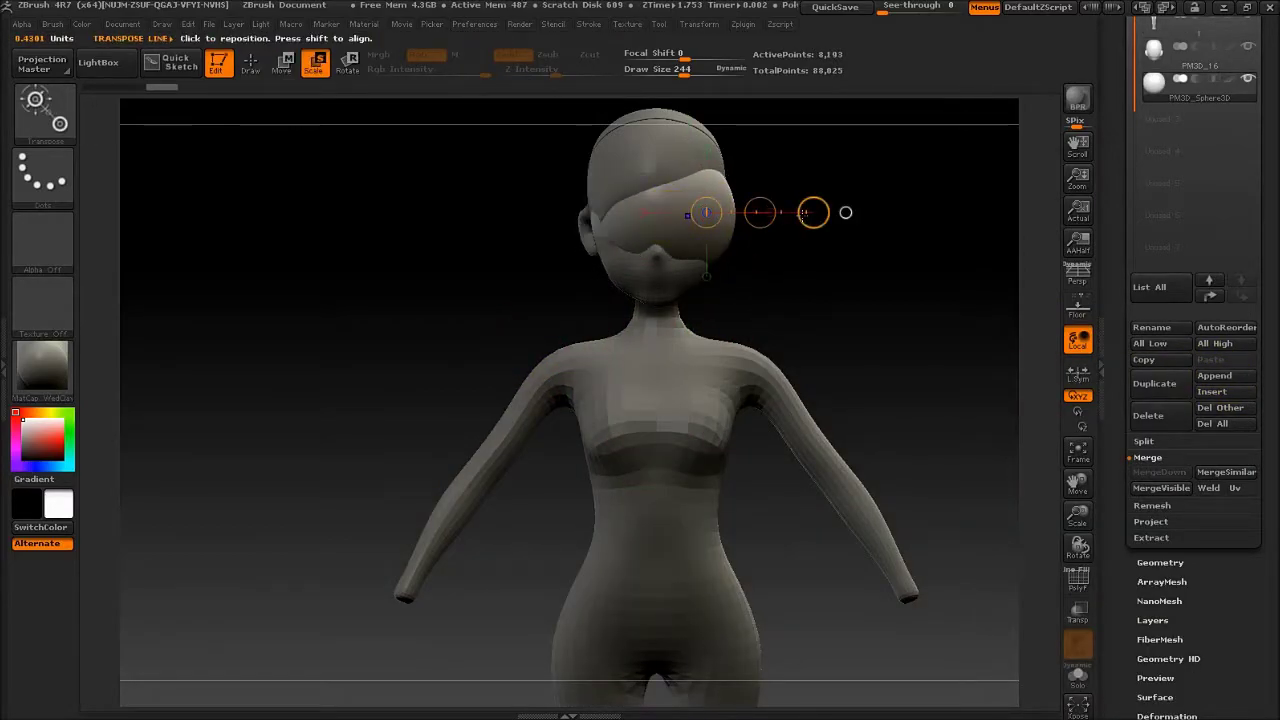
drag(840, 250, 857, 271)
mouse_move(813, 212)
mouse_down()
mouse_move(690, 207)
mouse_move(806, 211)
mouse_up()
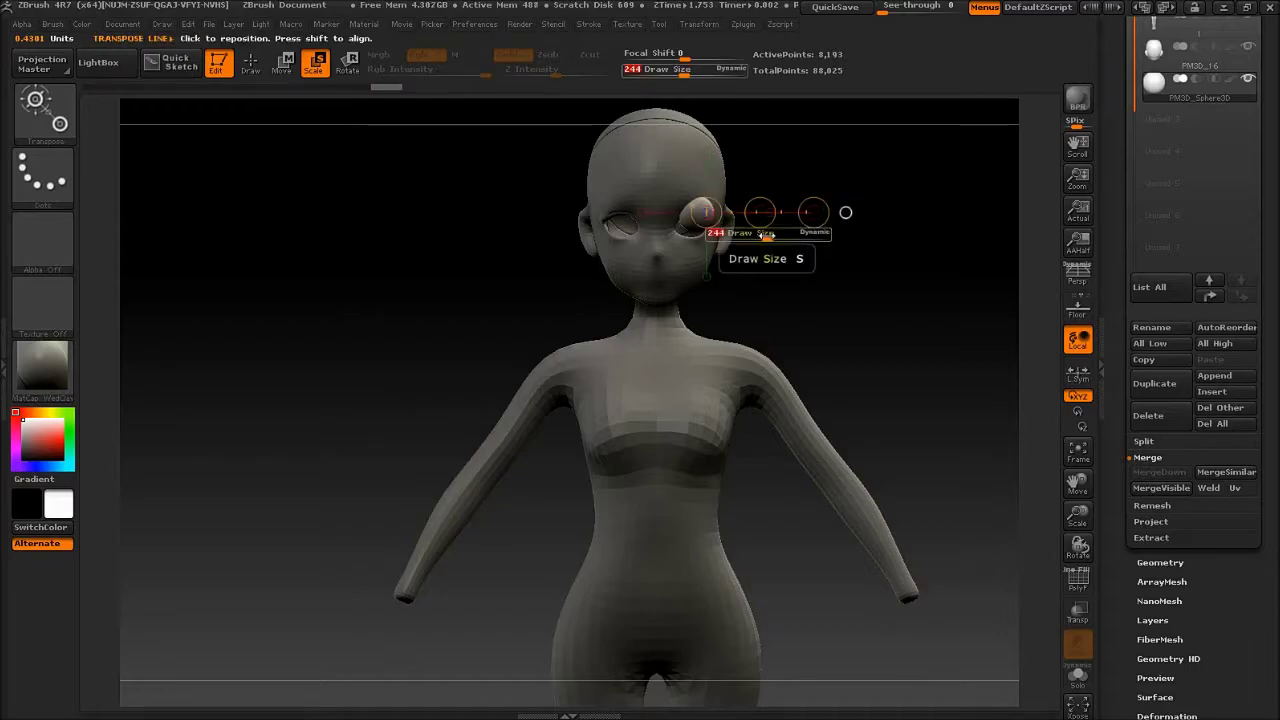
Step: Push the sphere into the eye socket with Transpose Move, checking it from side and front
key(w)
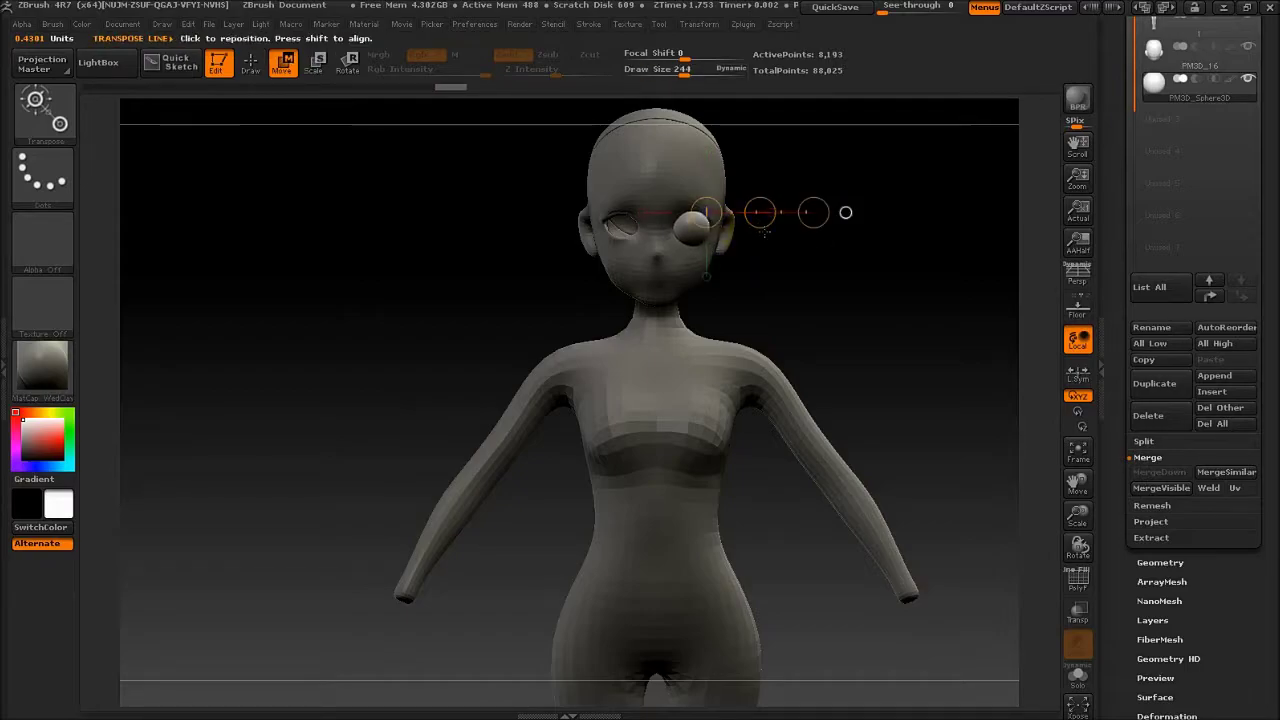
shift+drag(763, 231, 723, 294)
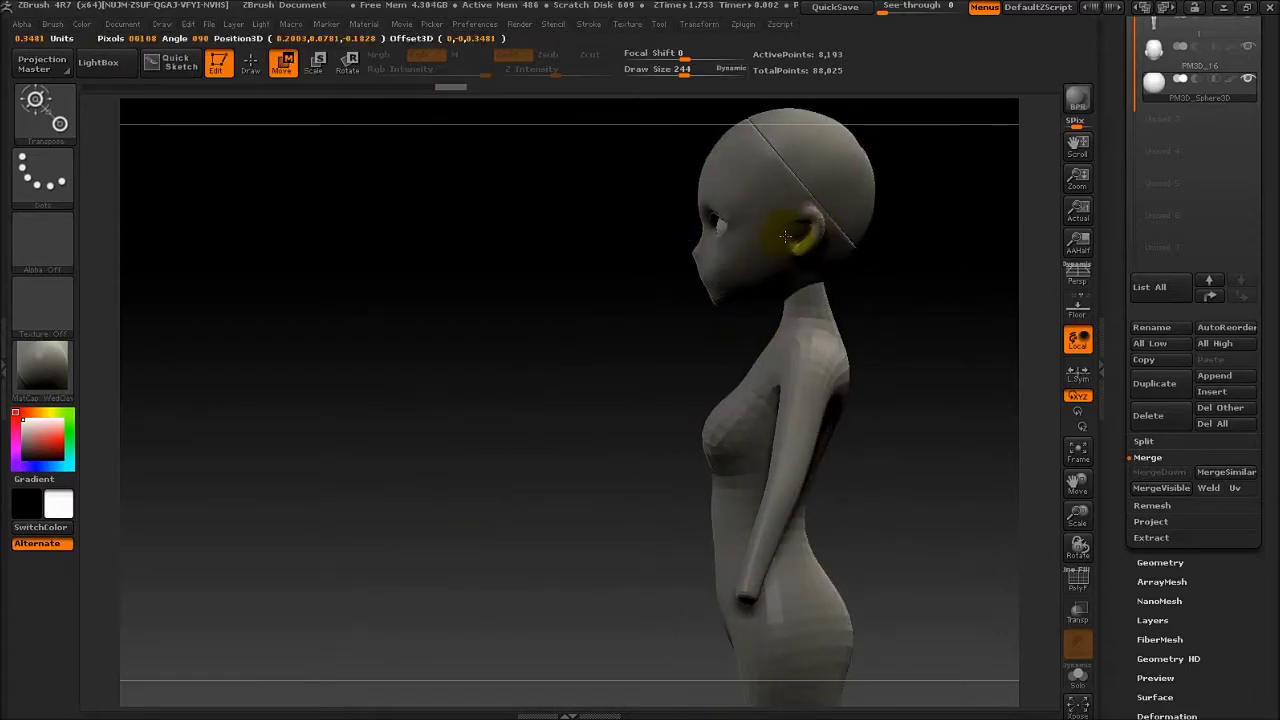
shift+drag(860, 228, 900, 214)
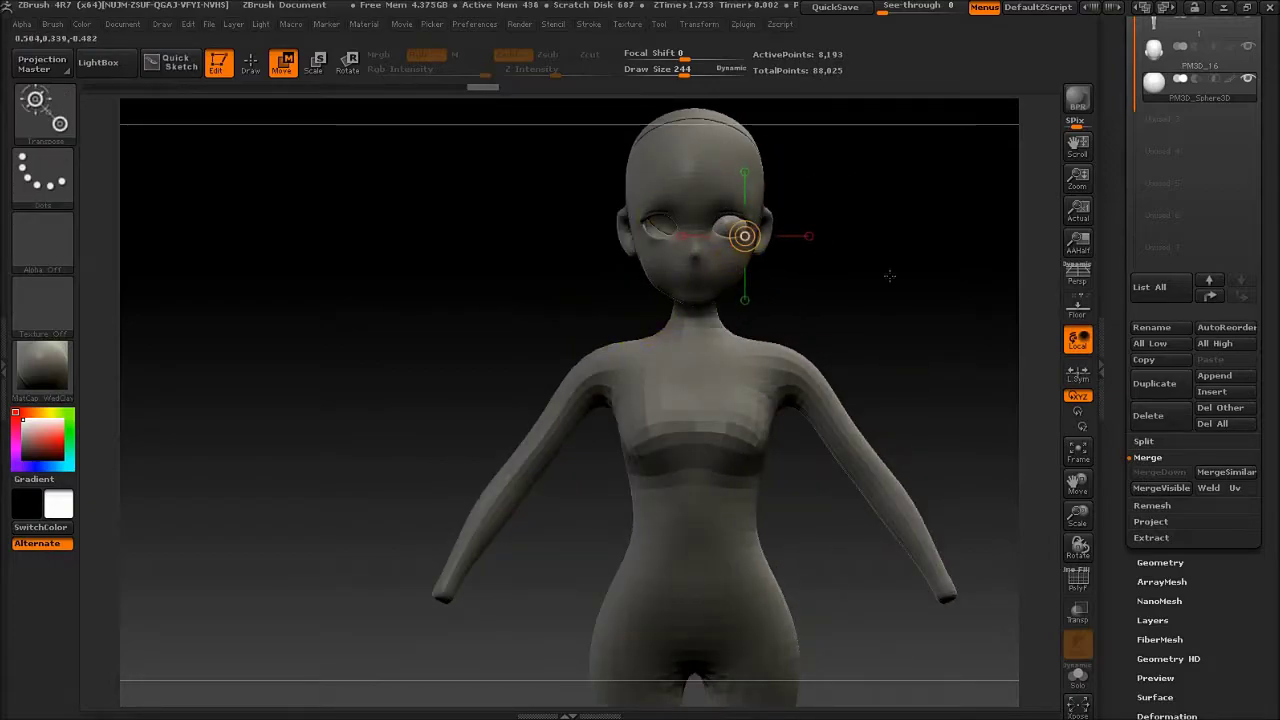
mouse_move(889, 275)
alt+mouse_down()
mouse_move(957, 373)
mouse_move(917, 385)
alt+mouse_up()
mouse_move(626, 275)
mouse_down()
mouse_move(719, 275)
mouse_move(742, 530)
mouse_up()
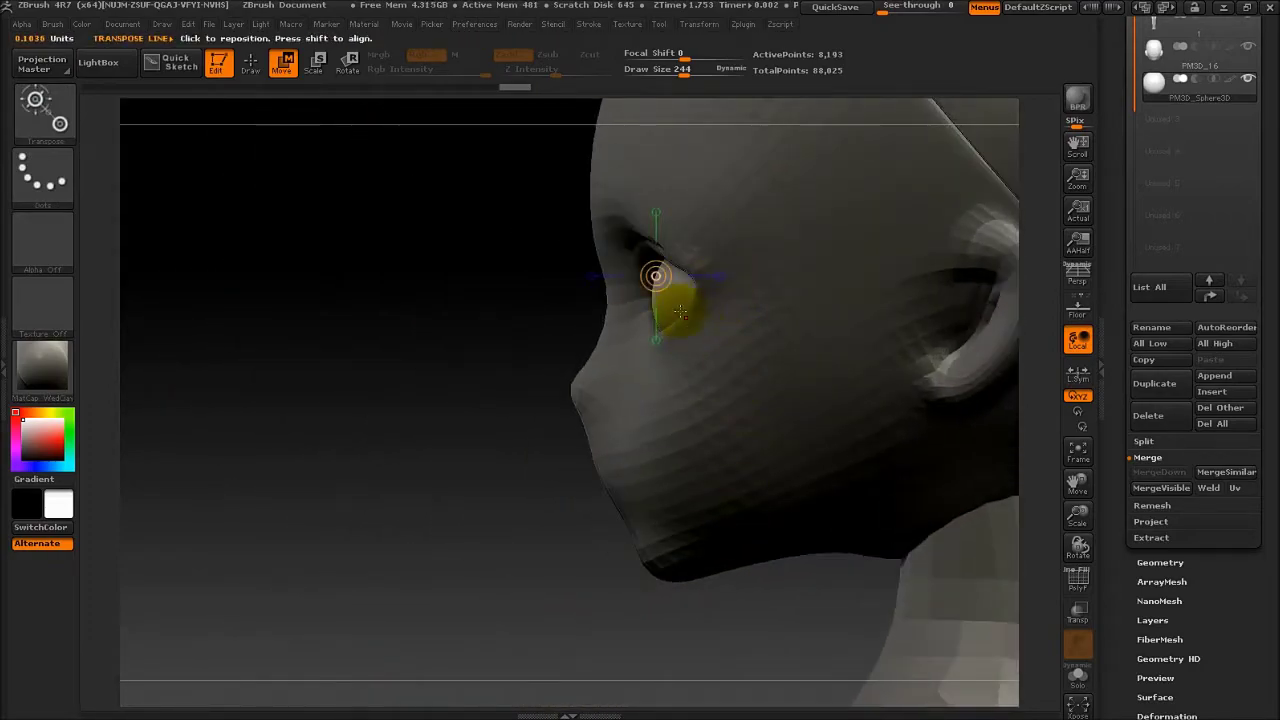
mouse_move(686, 294)
mouse_down()
mouse_move(786, 294)
mouse_move(730, 281)
mouse_up()
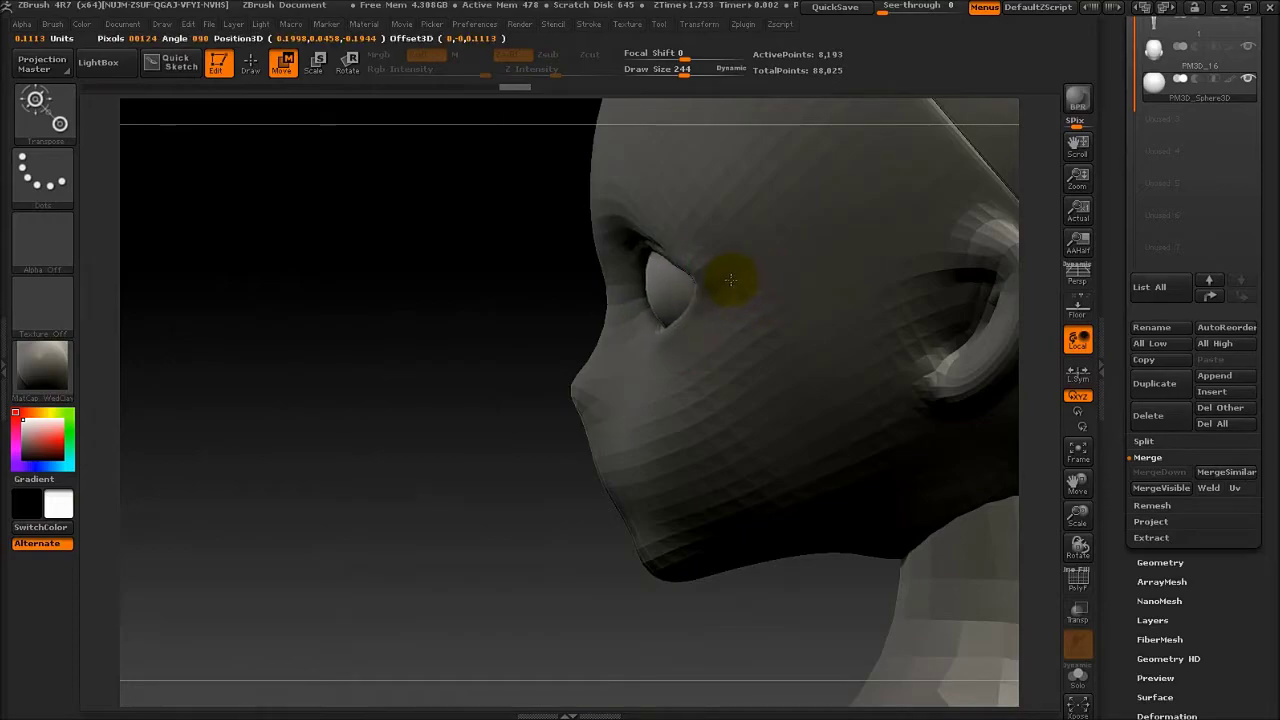
drag(429, 467, 489, 473)
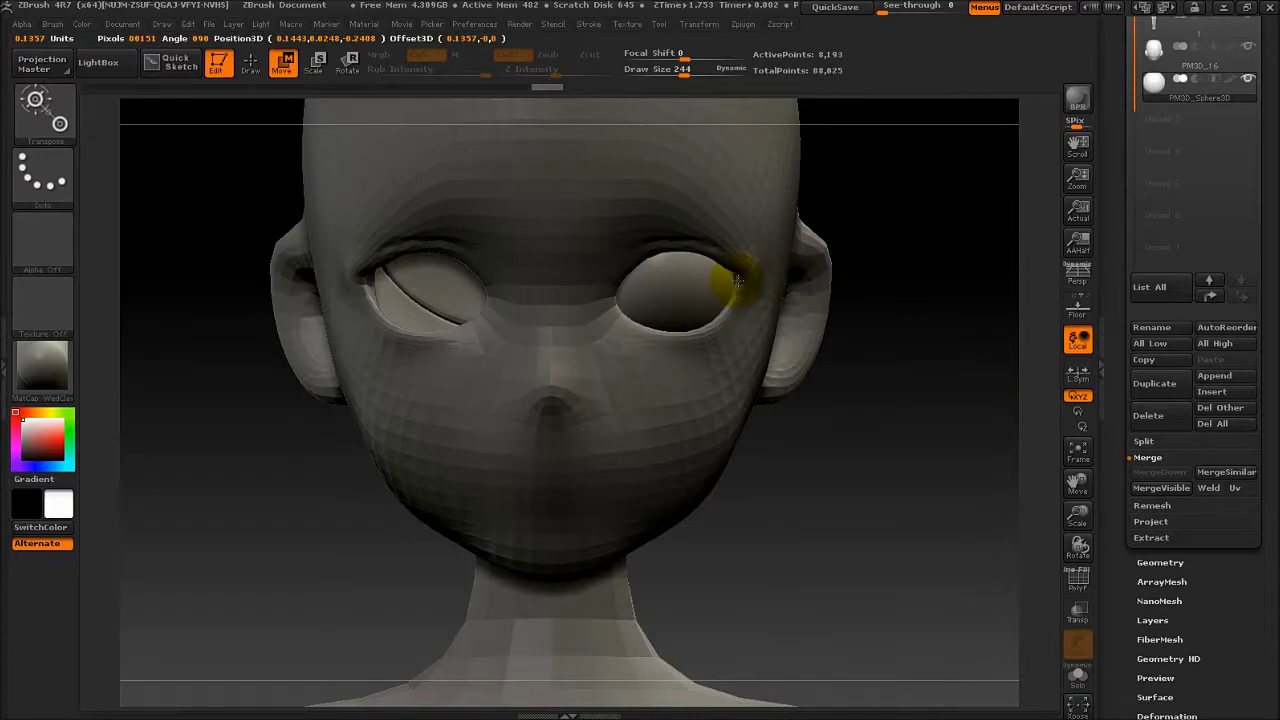
drag(810, 551, 786, 558)
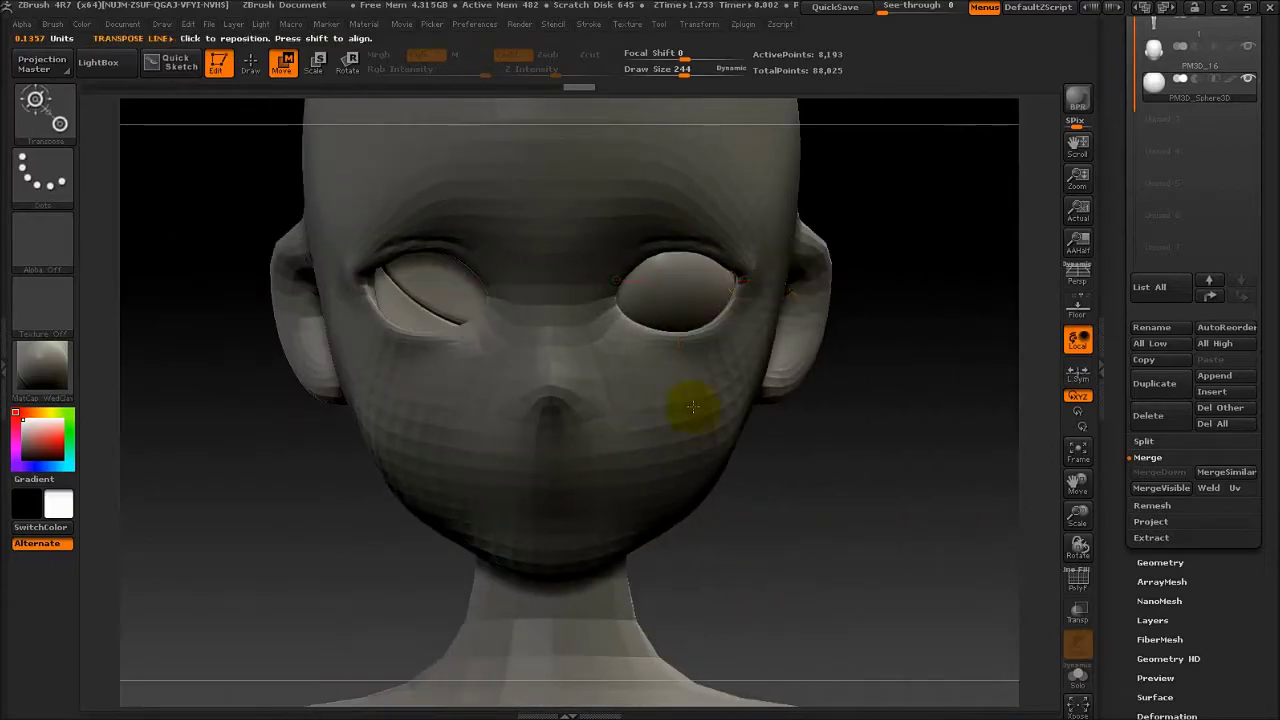
alt+click(692, 406)
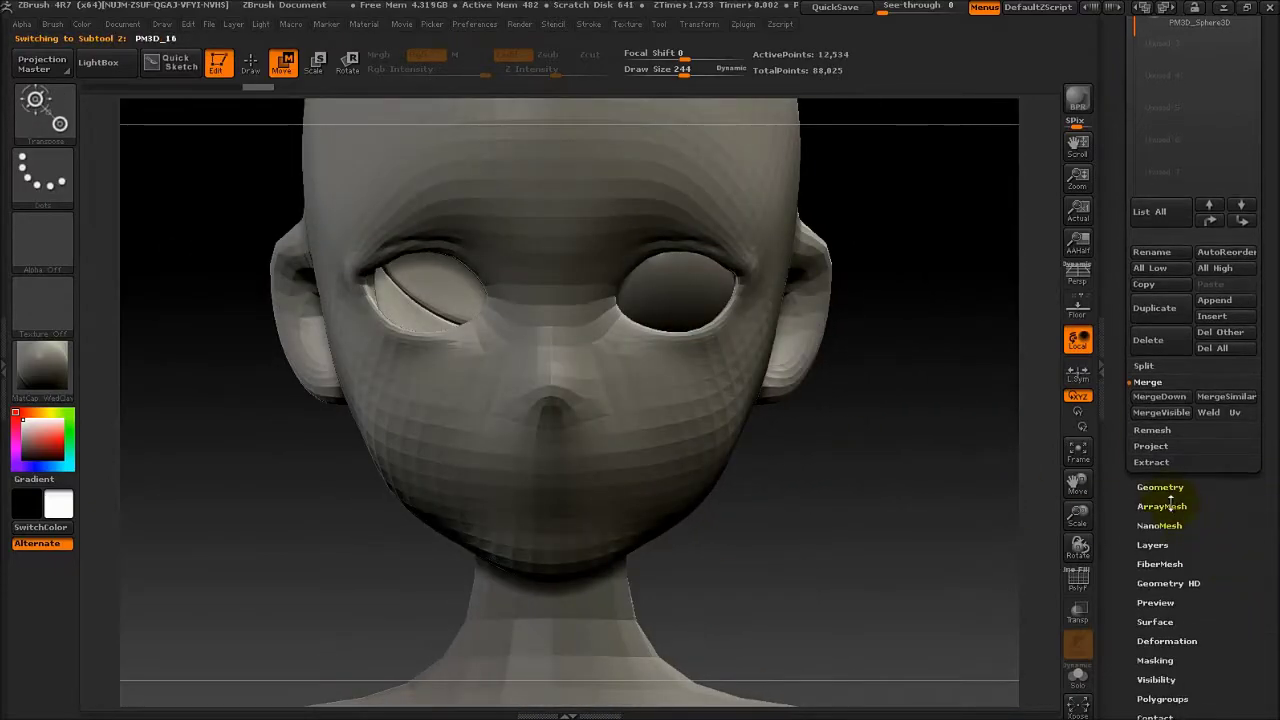
Step: Mirror the eyeball subtool into the other eye socket via Deformation > Mirror
alt+click(680, 300)
drag(1251, 627, 1251, 429)
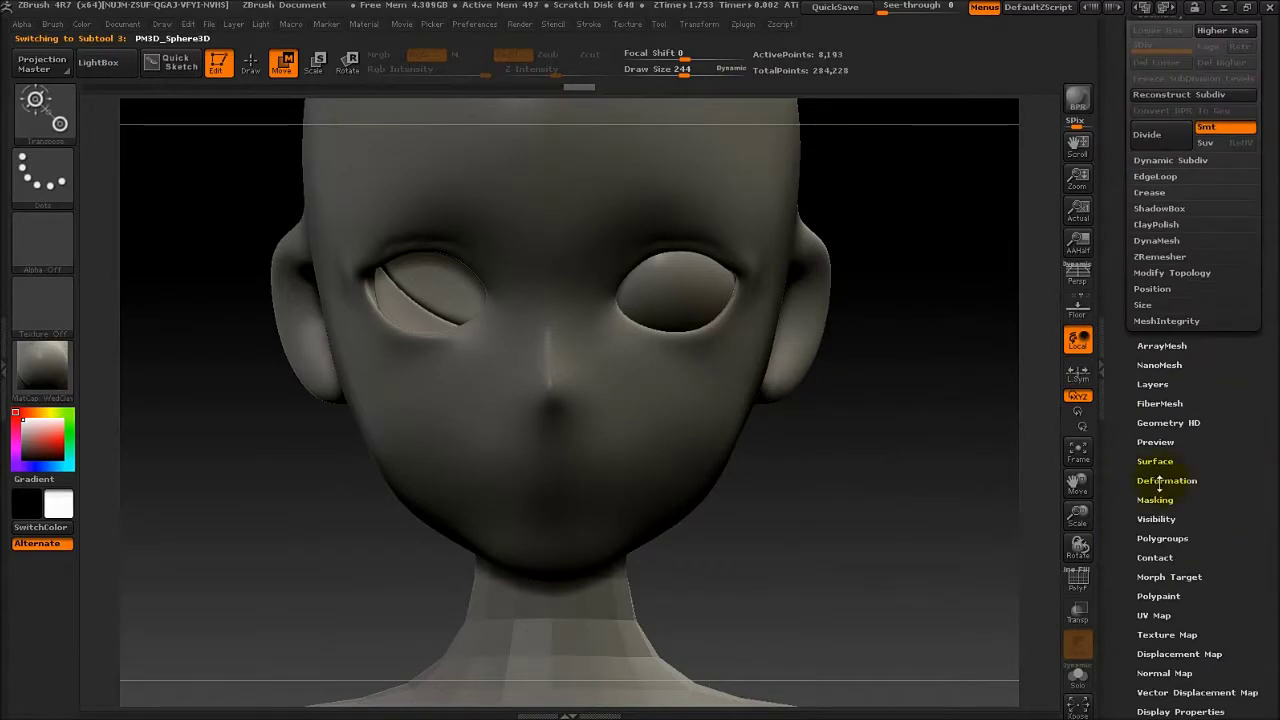
click(1165, 486)
click(1166, 449)
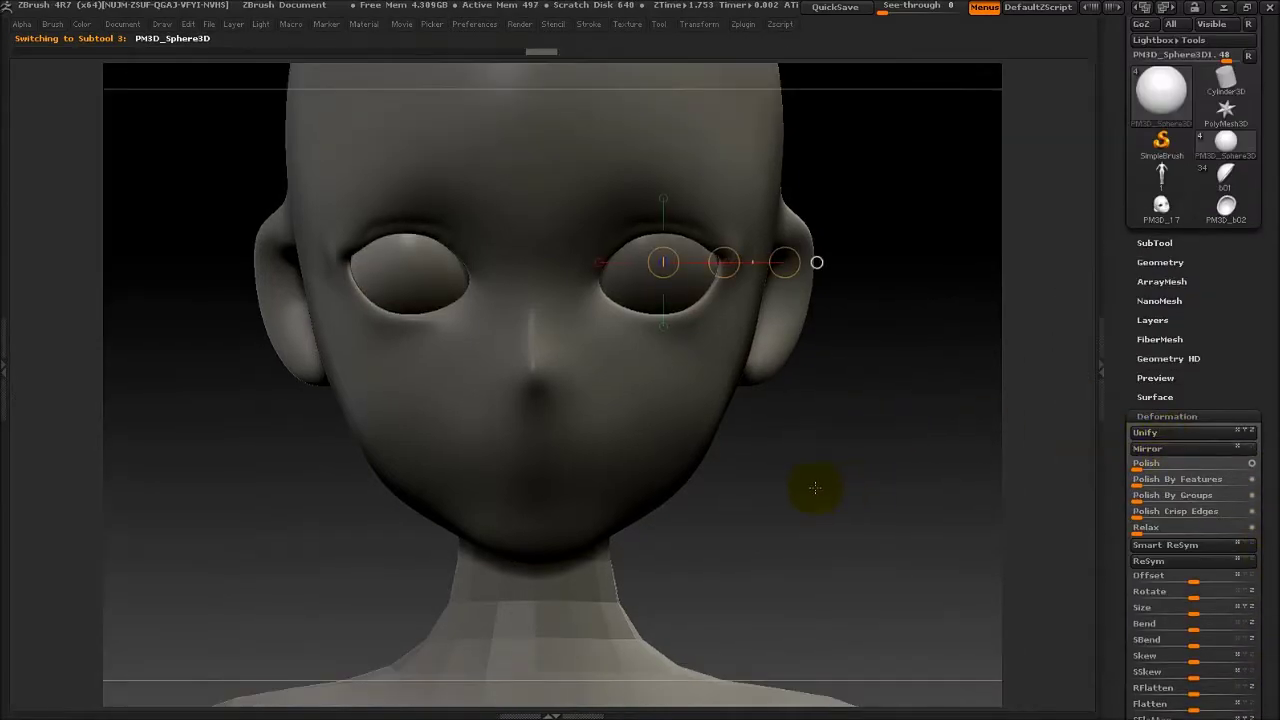
key(q)
Step: Set the brush Draw Size to 130, zoom out and select the body subtool
alt+click(750, 233)
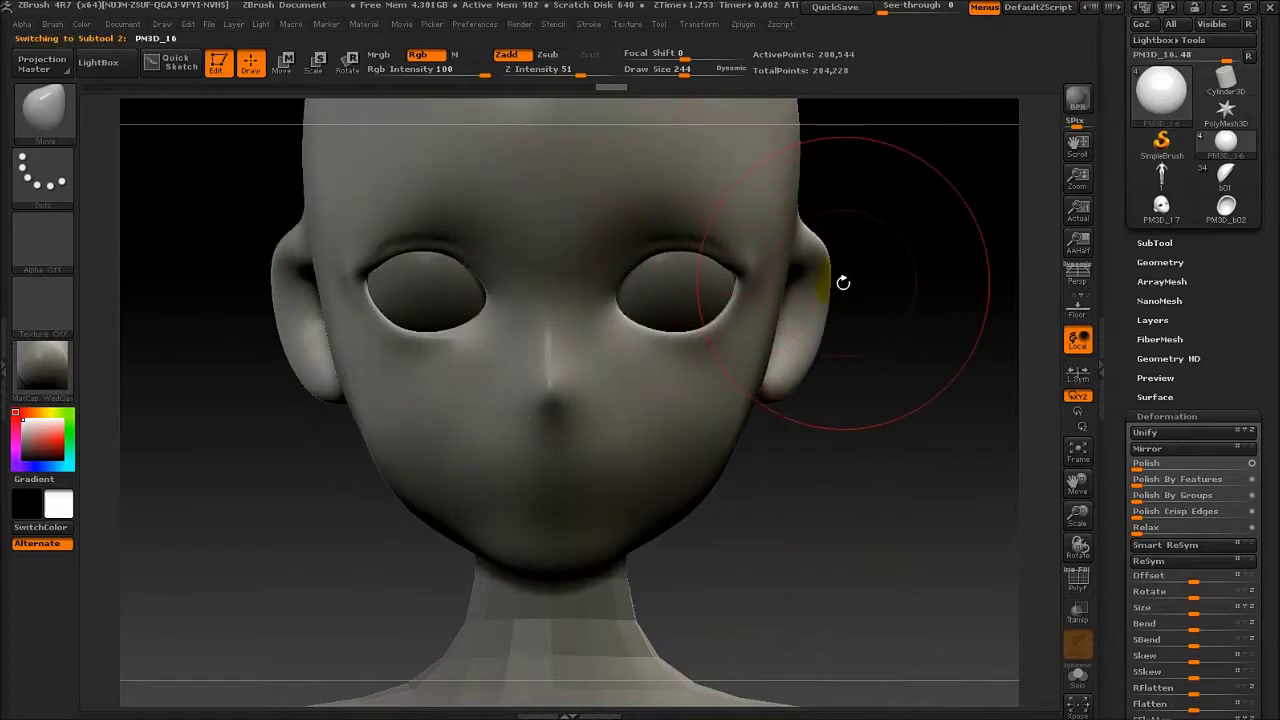
key(space)
drag(830, 175, 780, 175)
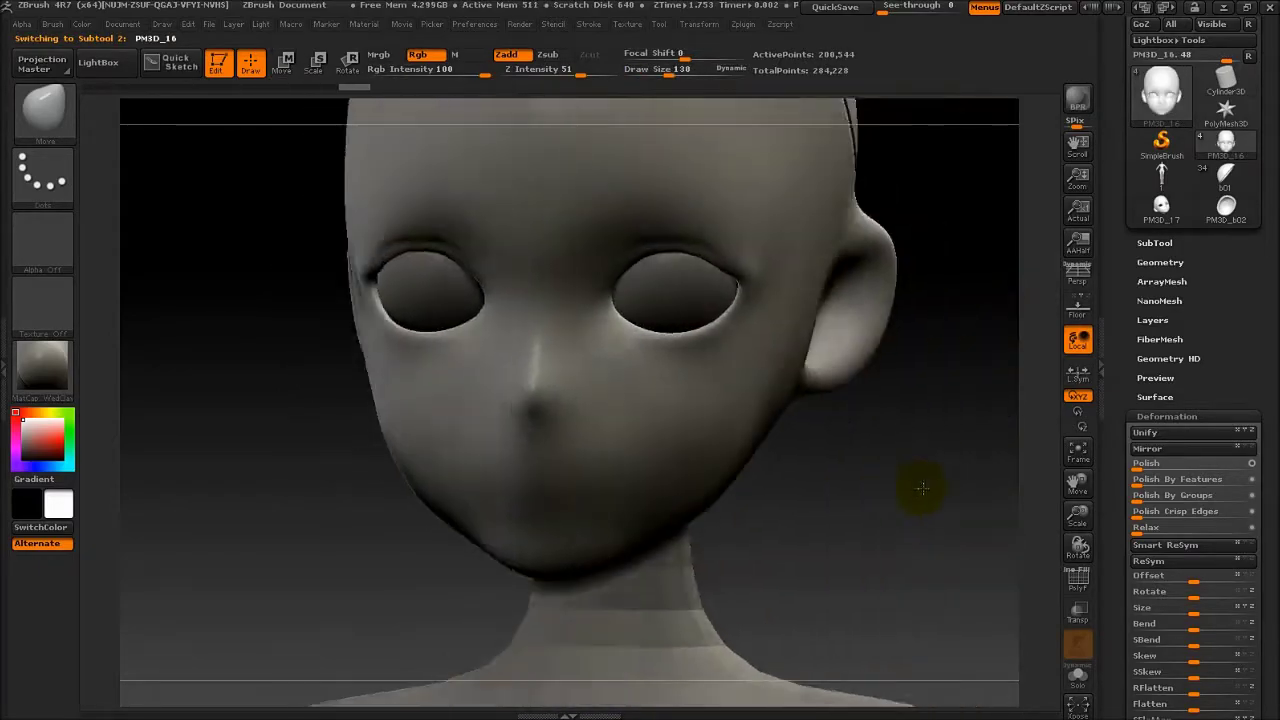
mouse_move(891, 457)
alt+mouse_down()
mouse_move(827, 388)
mouse_move(814, 428)
mouse_move(1014, 428)
mouse_move(829, 316)
alt+mouse_up()
alt+click(716, 443)
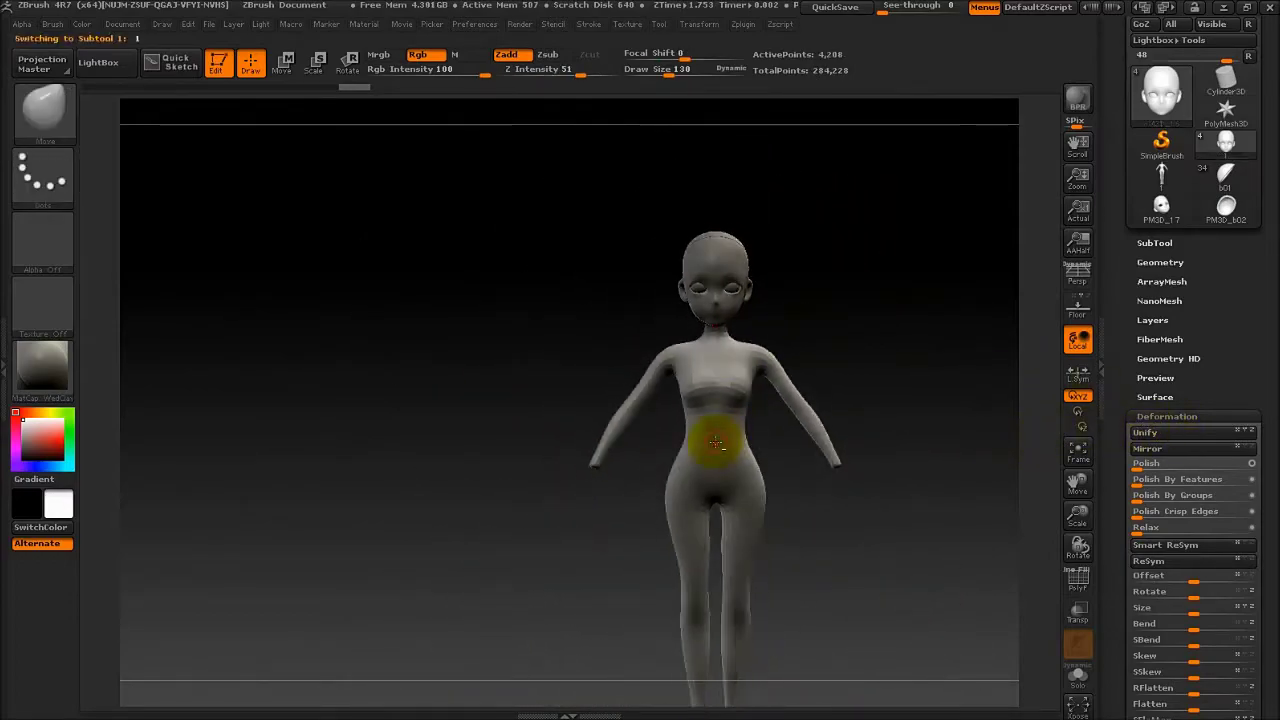
click(1160, 243)
Step: Raise the body to subdivision level 3 and set up ClayBuildup at draw size 65
click(1160, 703)
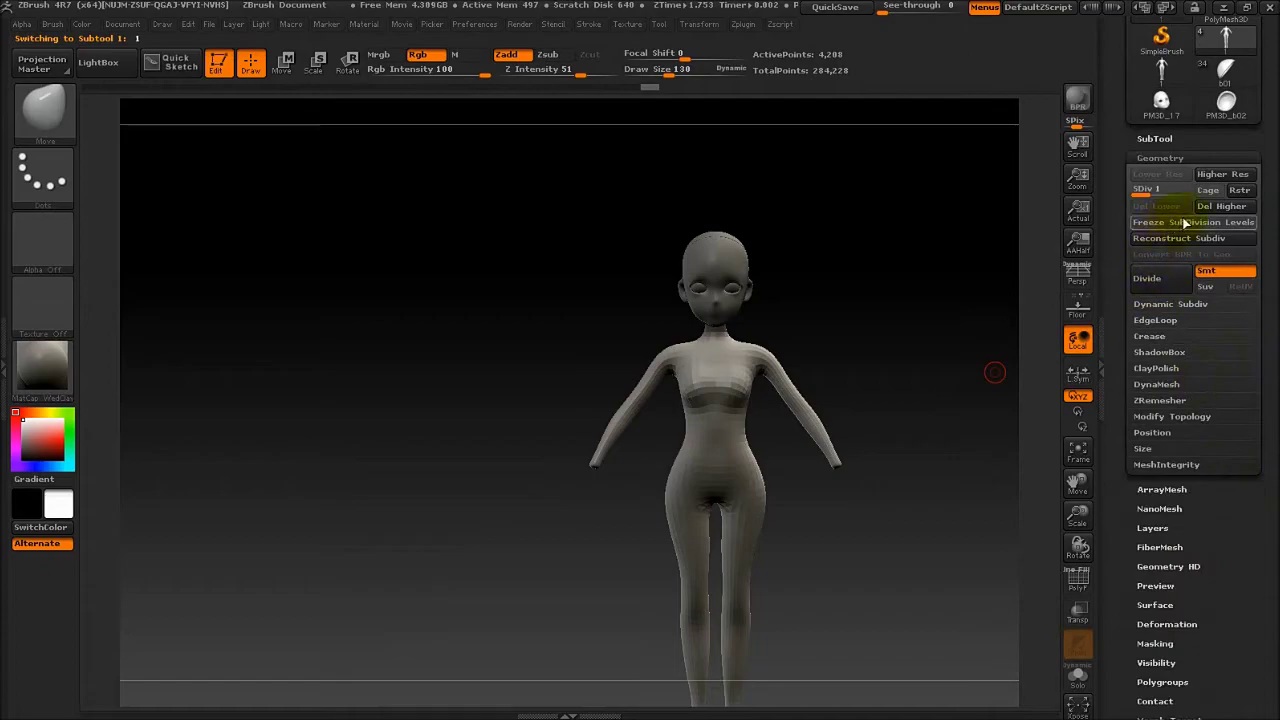
drag(1140, 189, 1185, 189)
mouse_move(900, 430)
mouse_down()
mouse_move(749, 471)
mouse_move(580, 428)
mouse_move(929, 366)
mouse_move(634, 280)
mouse_move(777, 271)
mouse_move(951, 329)
mouse_up()
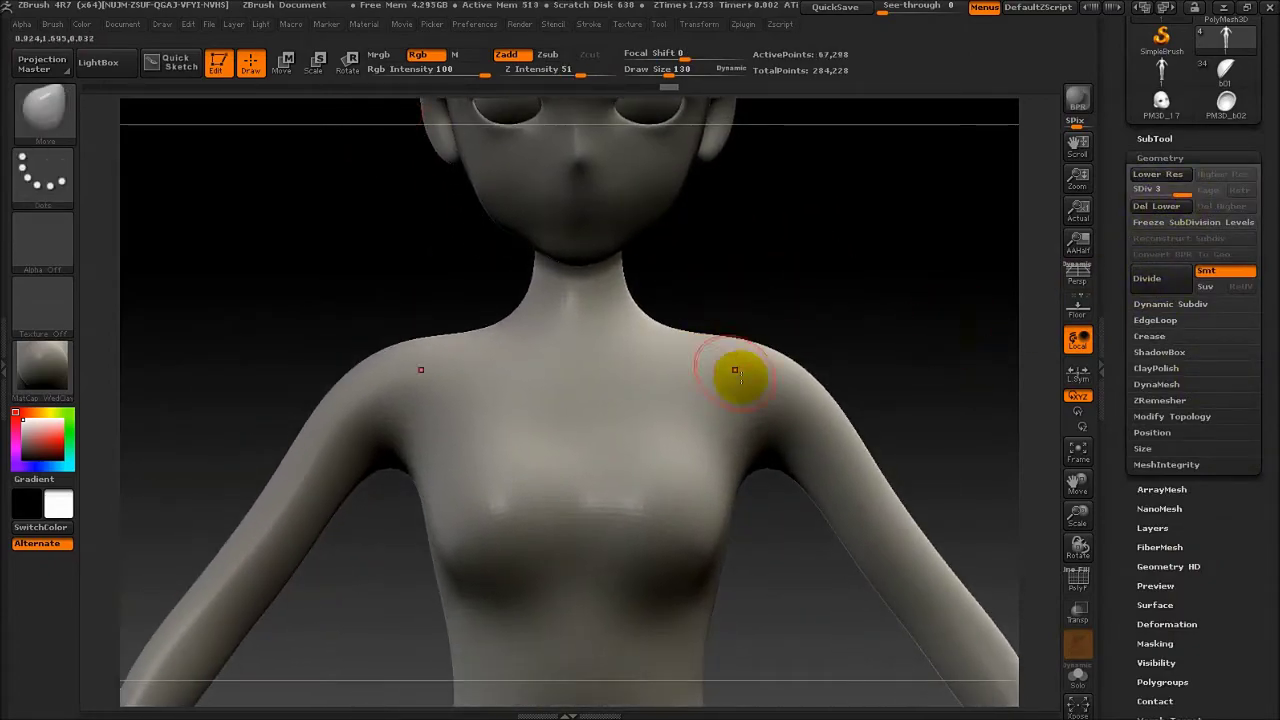
key(b)
key(c)
key(b)
right_click(638, 322)
drag(632, 316, 610, 319)
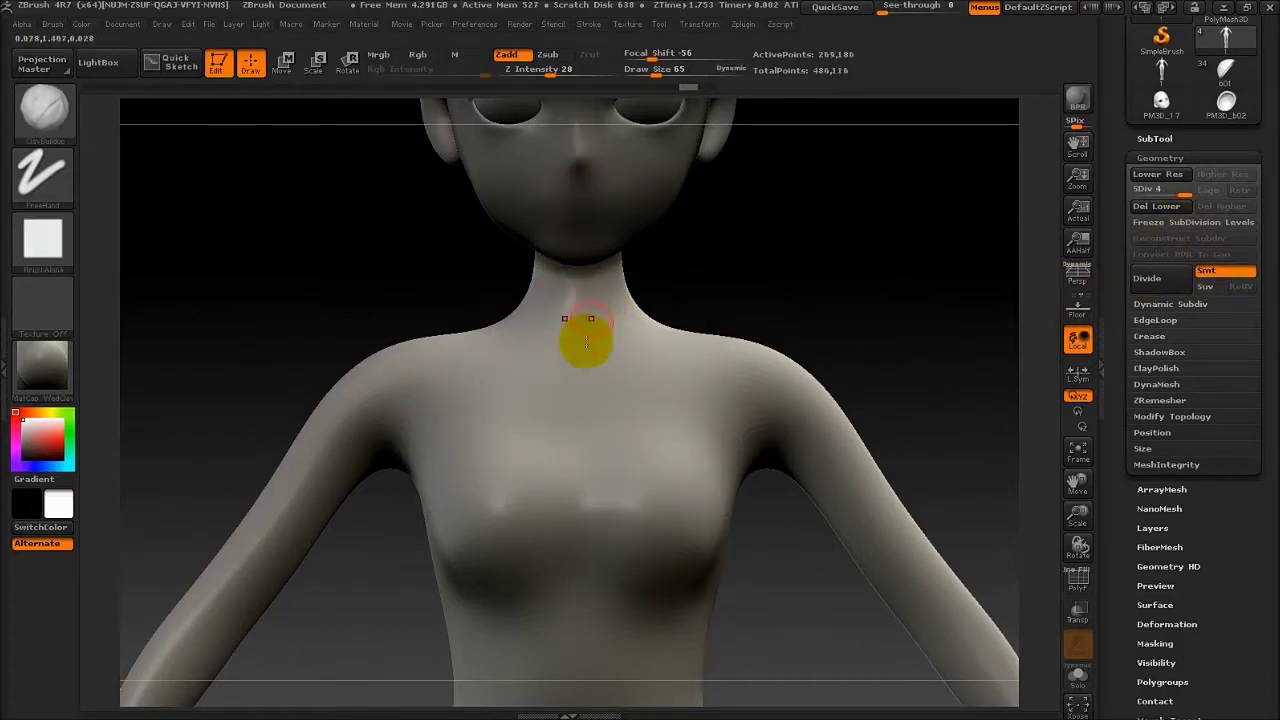
Step: Reshape the shoulder-chest silhouette and build a mirrored collarbone ridge, smoothing the chest centre
drag(809, 310, 834, 401)
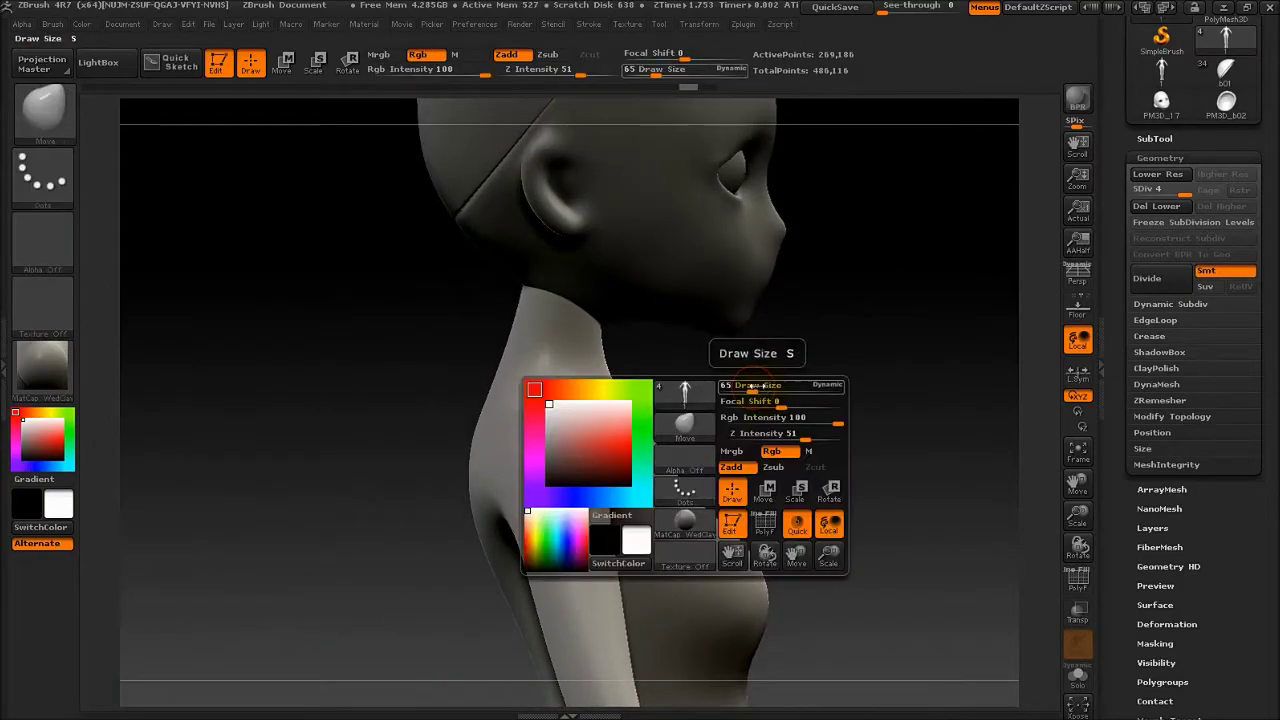
mouse_move(757, 386)
mouse_down()
mouse_move(790, 386)
mouse_move(822, 360)
mouse_up()
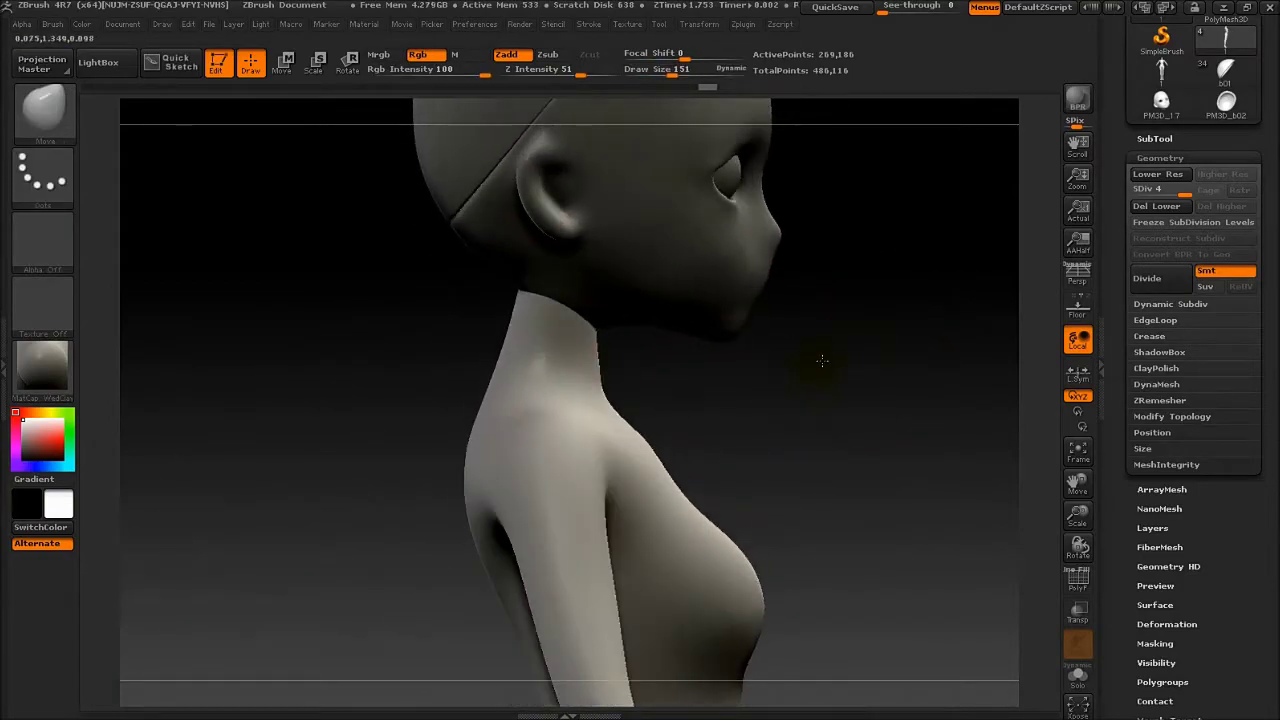
drag(596, 390, 603, 330)
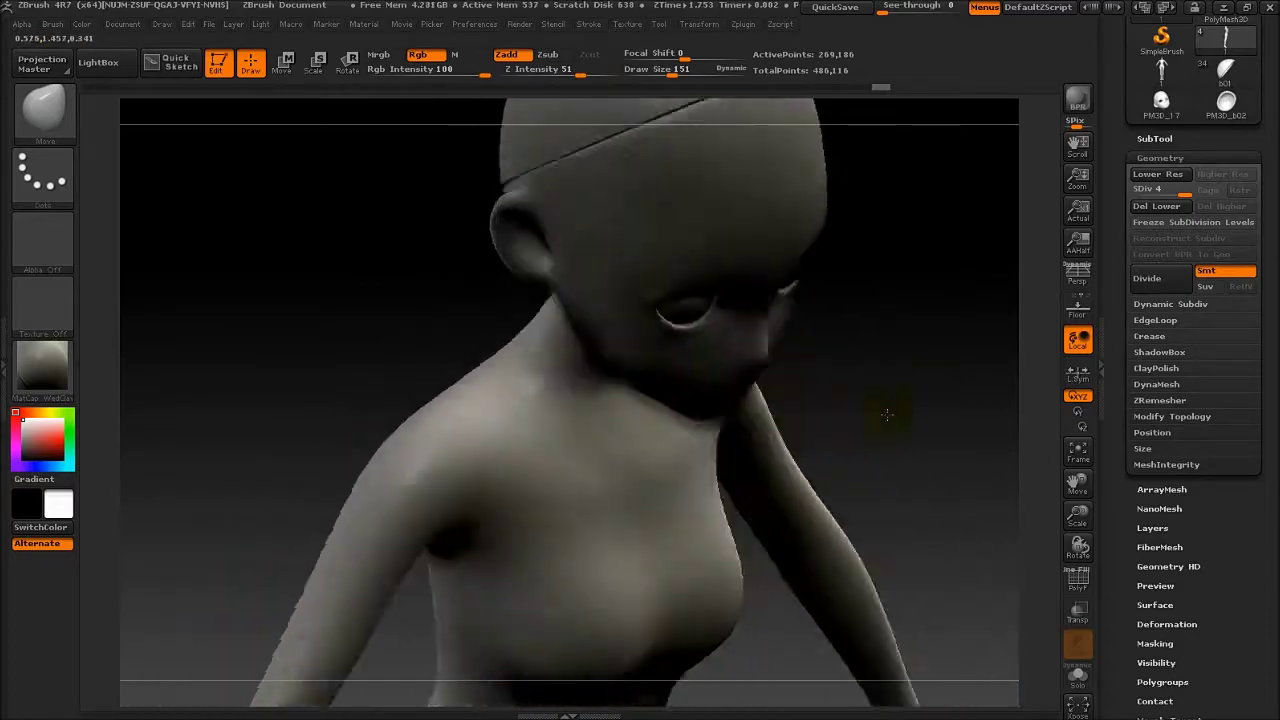
drag(509, 449, 600, 478)
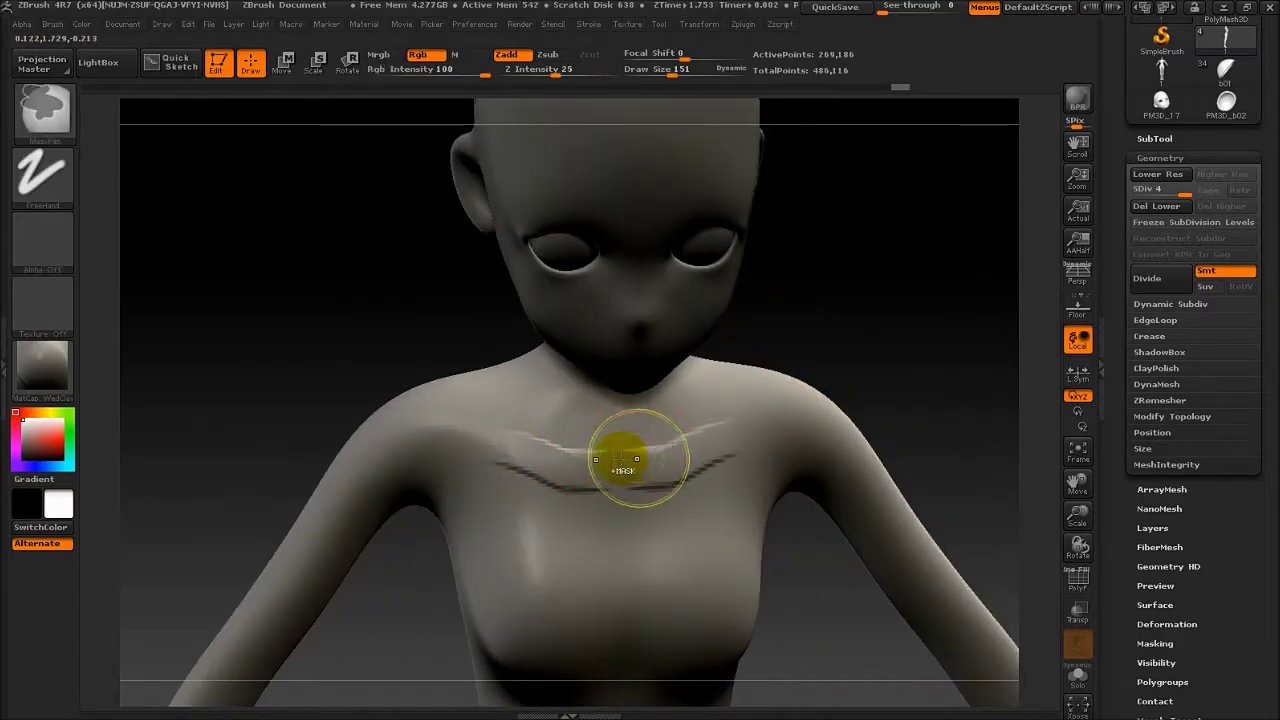
key(space)
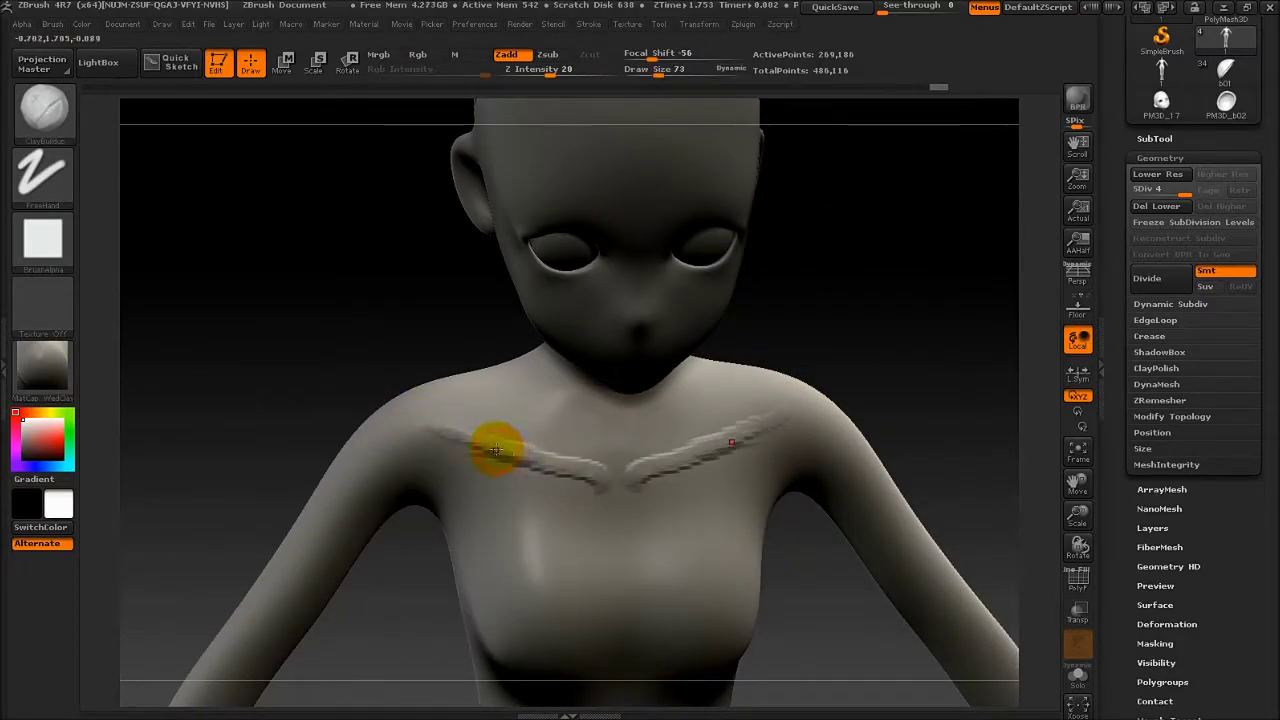
shift+drag(615, 497, 550, 470)
drag(943, 280, 814, 320)
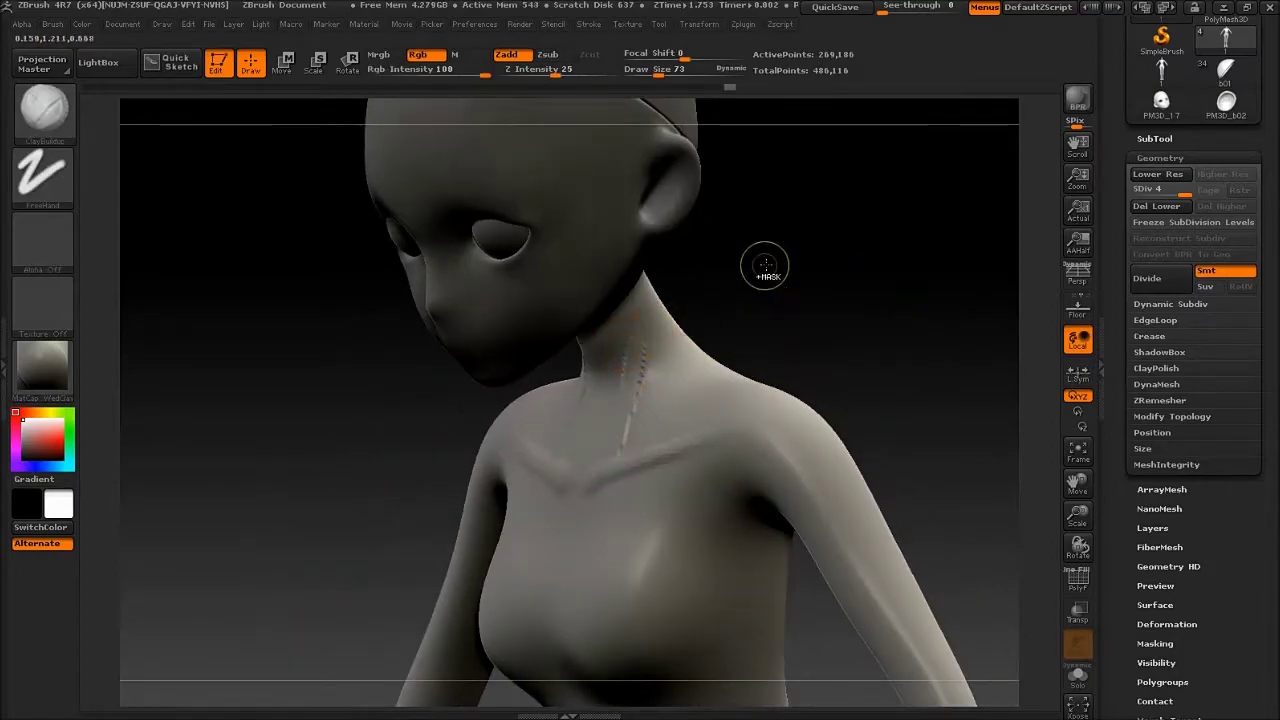
drag(763, 266, 771, 280)
mouse_move(700, 325)
mouse_down()
mouse_move(623, 355)
mouse_move(565, 432)
mouse_up()
Step: Cut a Dam_Standard crease along the collarbone with a square alpha, then soften it
key(b)
key(d)
key(s)
mouse_move(565, 432)
mouse_down()
mouse_move(661, 464)
mouse_move(537, 457)
mouse_up()
key(a)
click(613, 492)
mouse_move(613, 492)
shift+mouse_down()
mouse_move(571, 491)
mouse_move(623, 411)
mouse_move(629, 429)
shift+mouse_up()
Step: Switch the brush to a different alpha and orbit to check the chest and back
drag(886, 435, 791, 349)
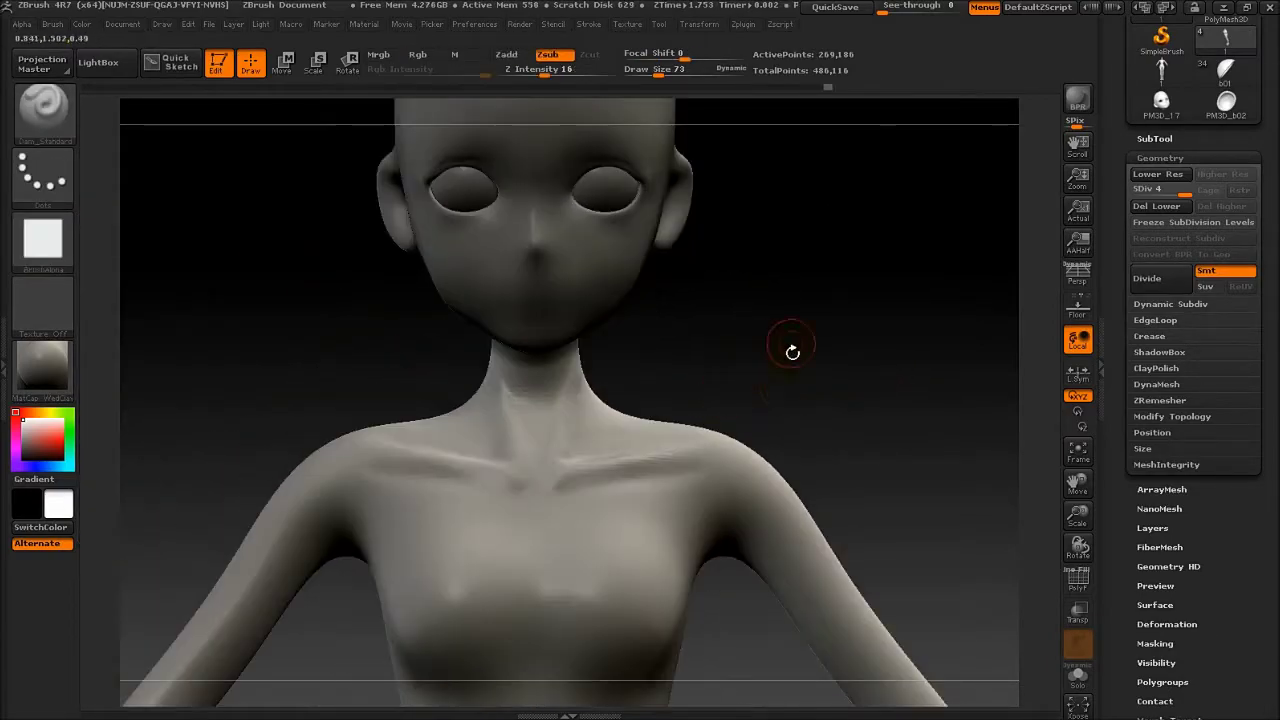
drag(430, 300, 350, 302)
key(a)
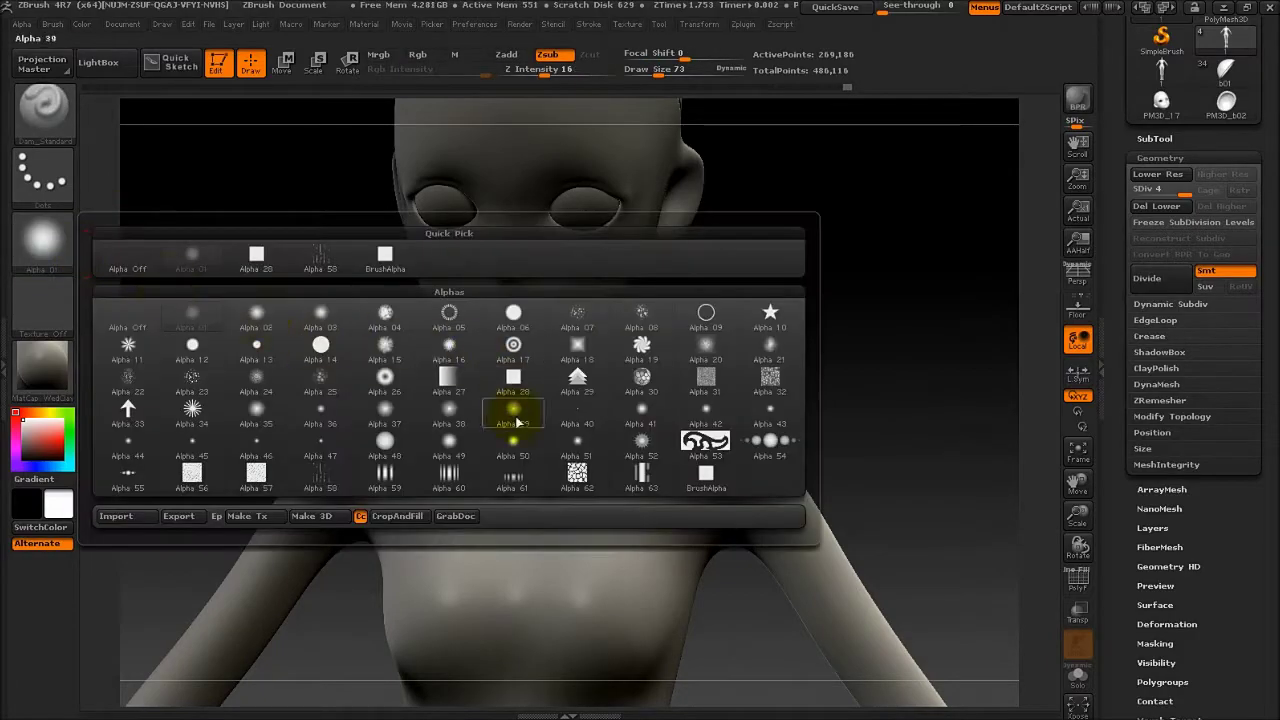
click(632, 405)
drag(730, 478, 543, 463)
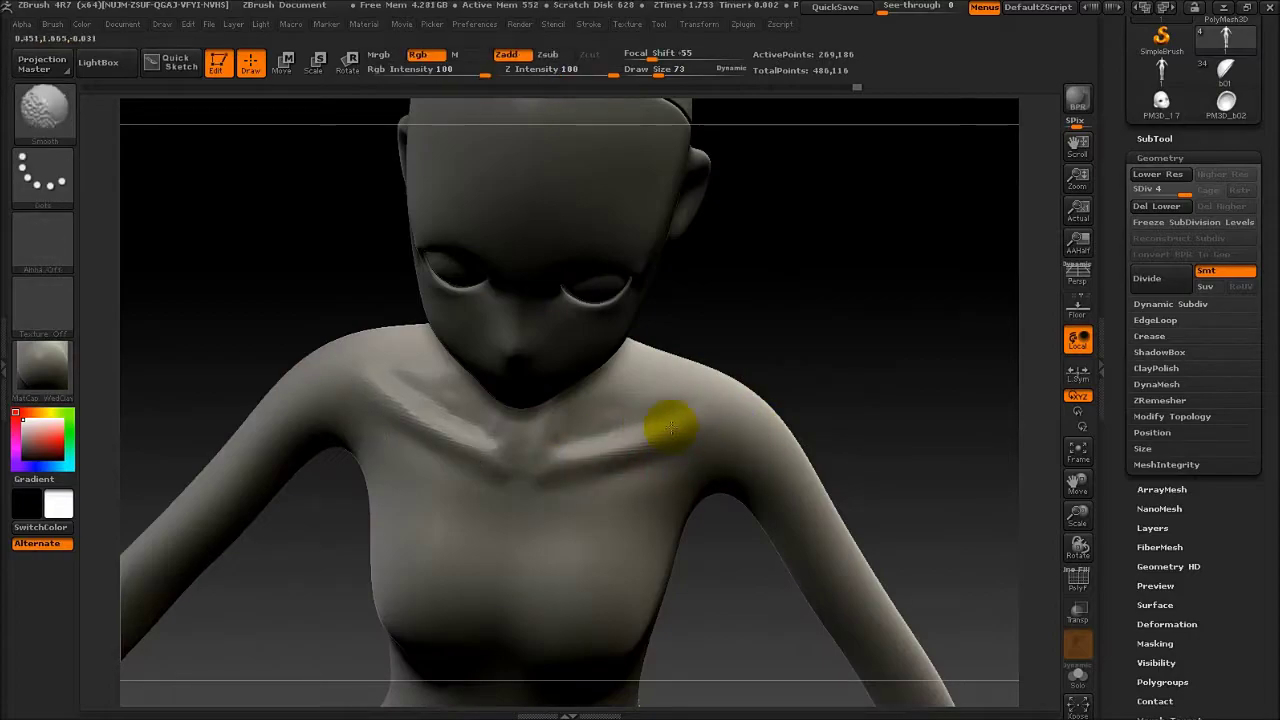
mouse_move(671, 423)
mouse_down()
mouse_move(894, 309)
mouse_move(900, 369)
mouse_up()
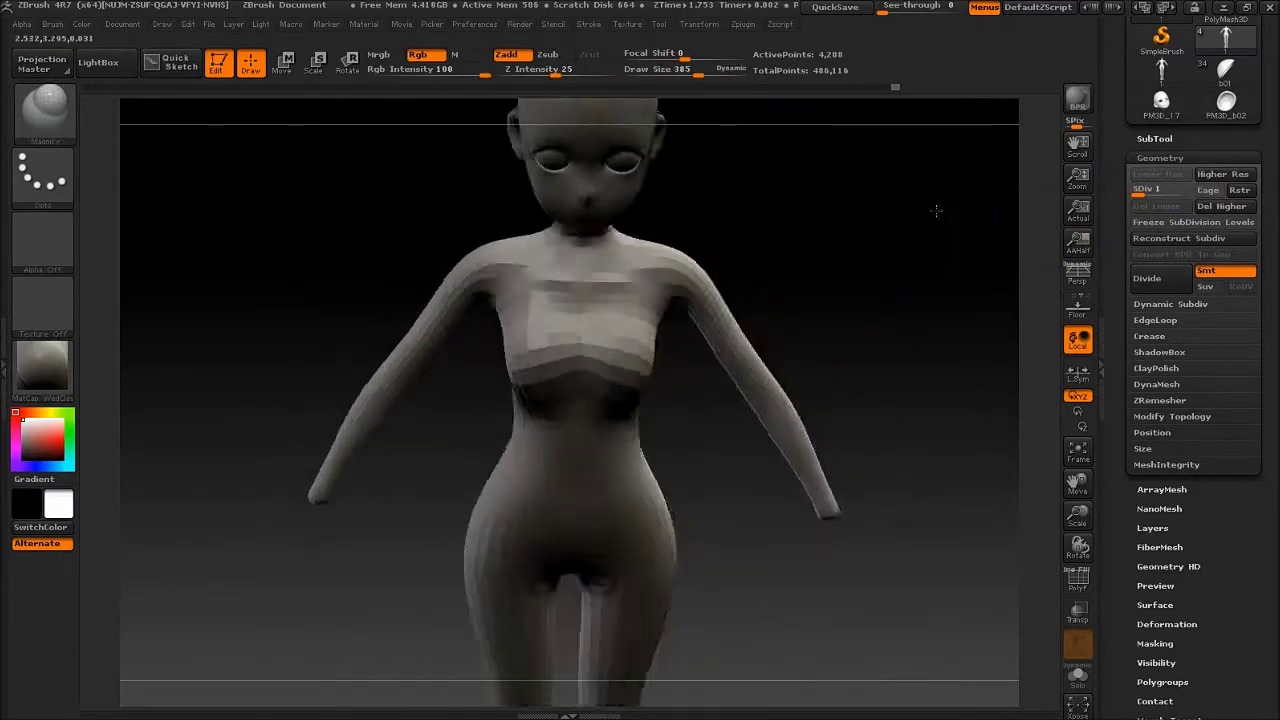
Step: Orbit the low-resolution figure through both side profiles and the front view
mouse_move(934, 208)
mouse_down()
mouse_move(596, 392)
mouse_move(878, 327)
mouse_up()
drag(588, 432, 622, 383)
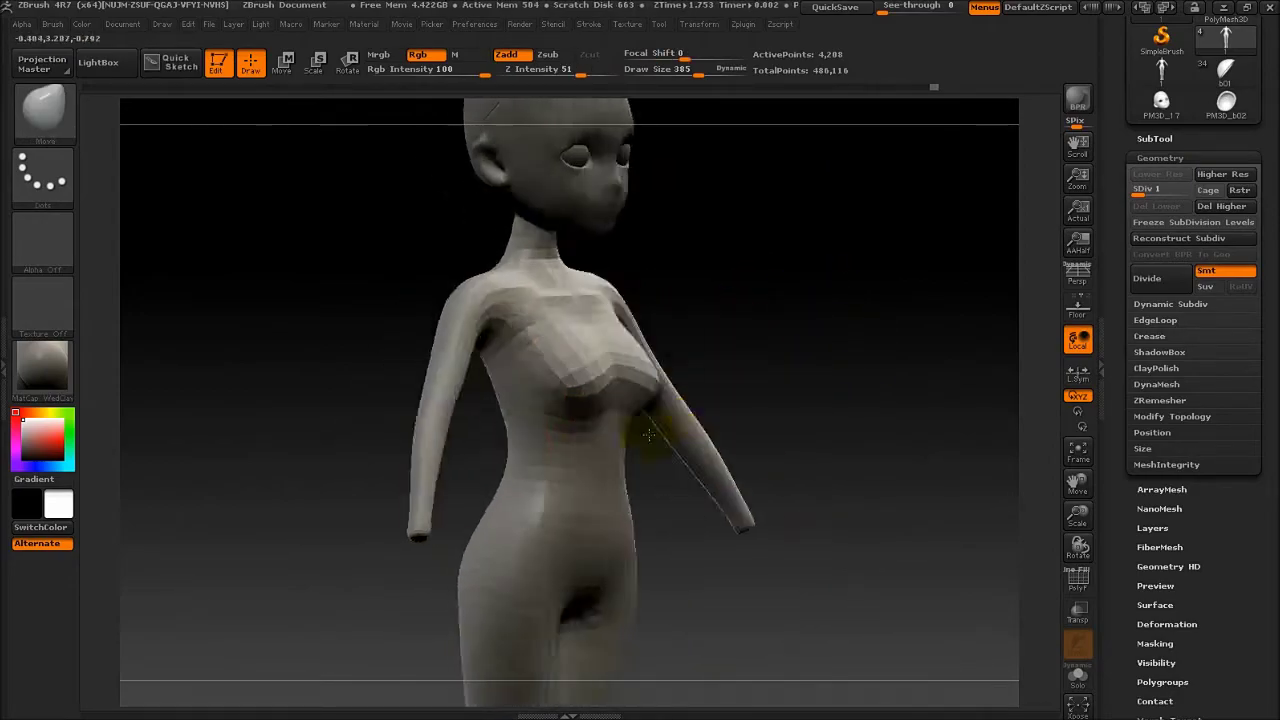
drag(876, 306, 974, 294)
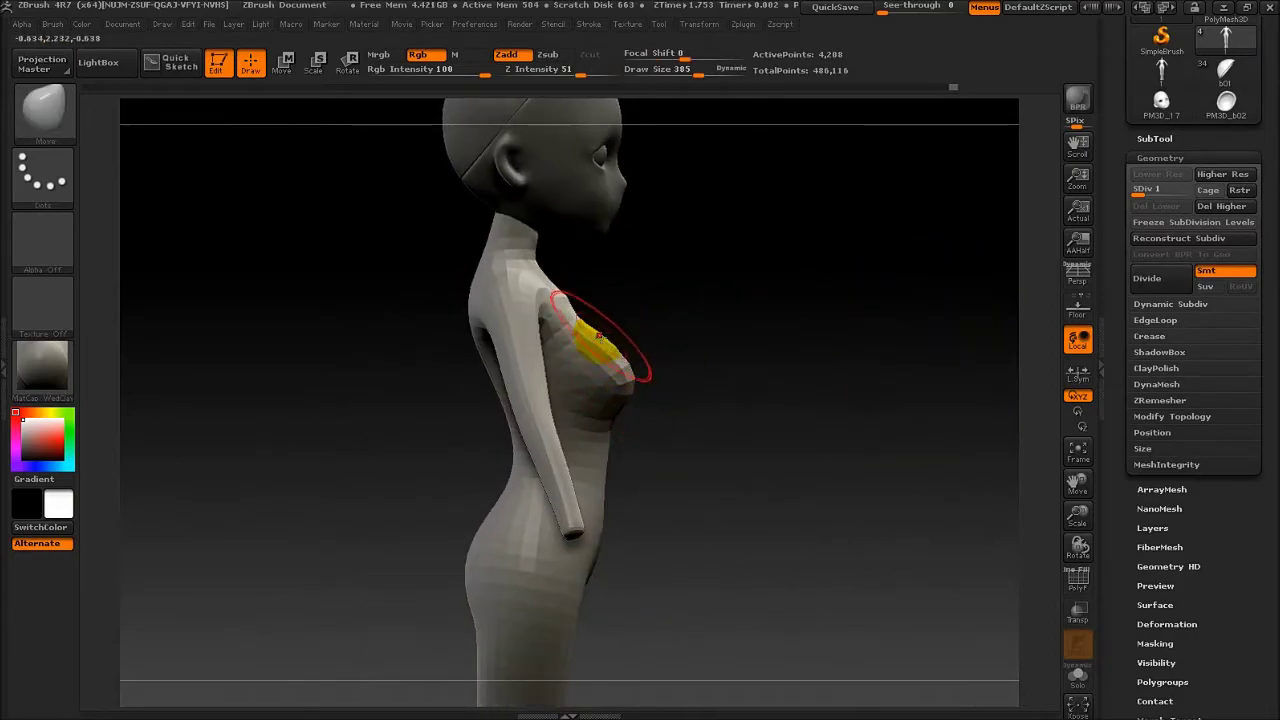
mouse_move(598, 335)
mouse_down()
mouse_move(694, 346)
mouse_move(855, 308)
mouse_up()
mouse_move(598, 375)
mouse_down()
mouse_move(571, 523)
mouse_move(600, 420)
mouse_up()
Step: Enlarge the Move brush to size 579 and push the hips and buttocks fuller
key(space)
drag(620, 360, 740, 410)
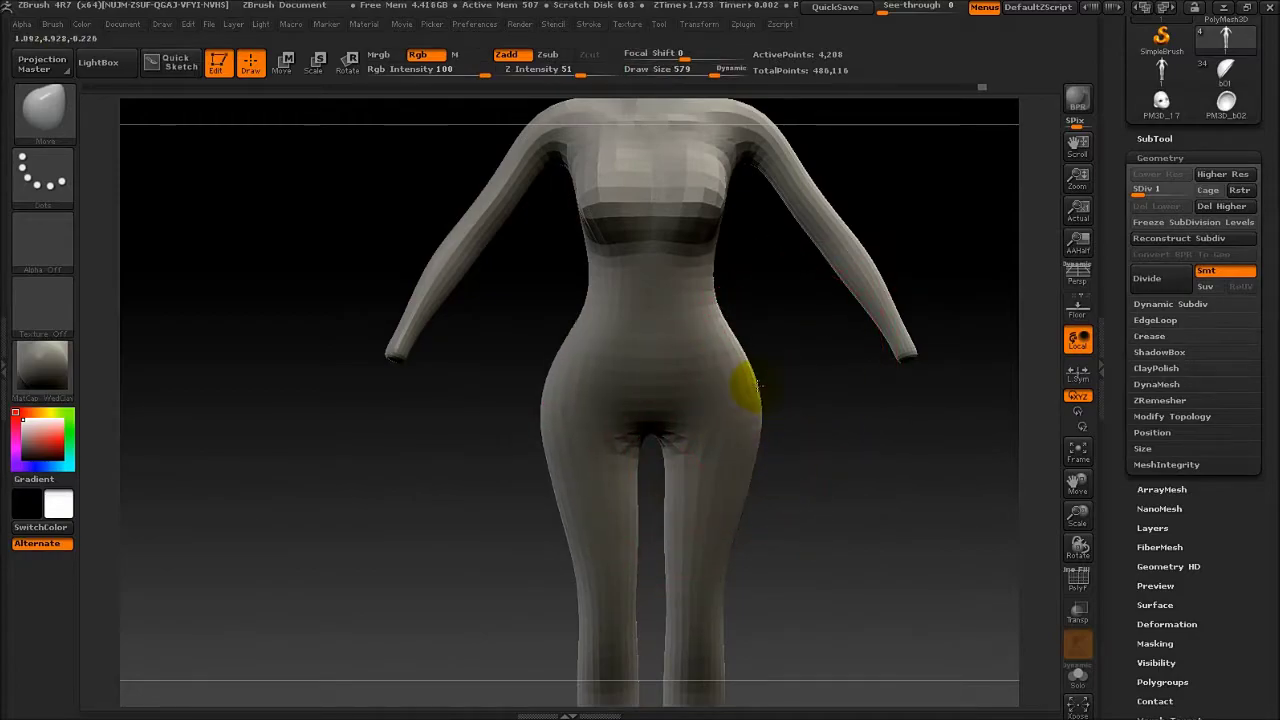
drag(740, 344, 750, 440)
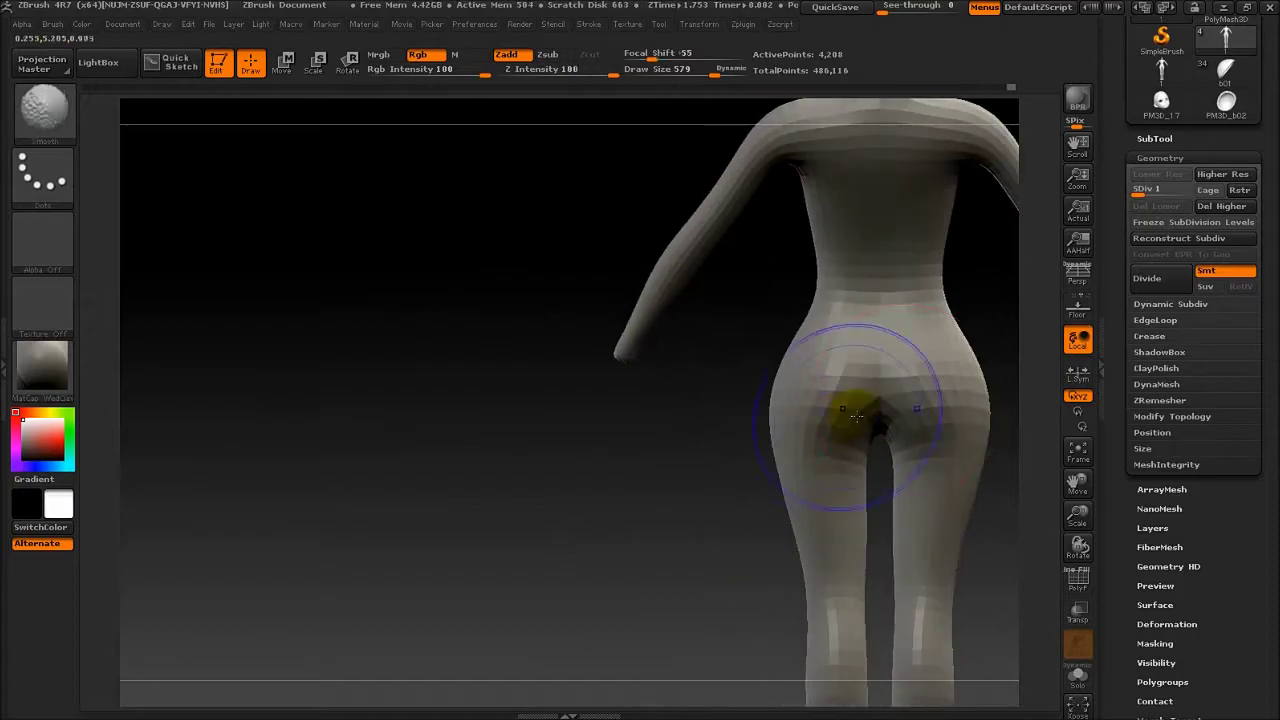
mouse_move(833, 398)
mouse_down()
mouse_move(1014, 514)
mouse_move(707, 424)
mouse_move(766, 443)
mouse_move(886, 345)
mouse_up()
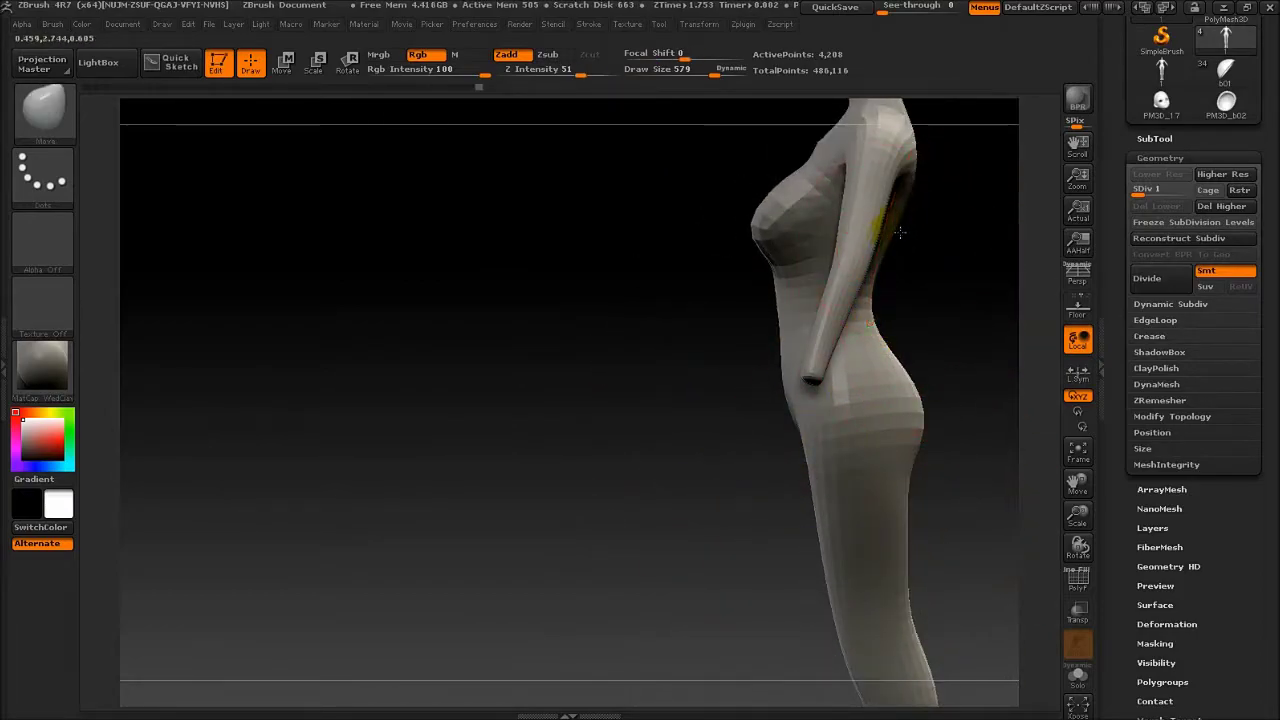
shift+drag(900, 232, 961, 352)
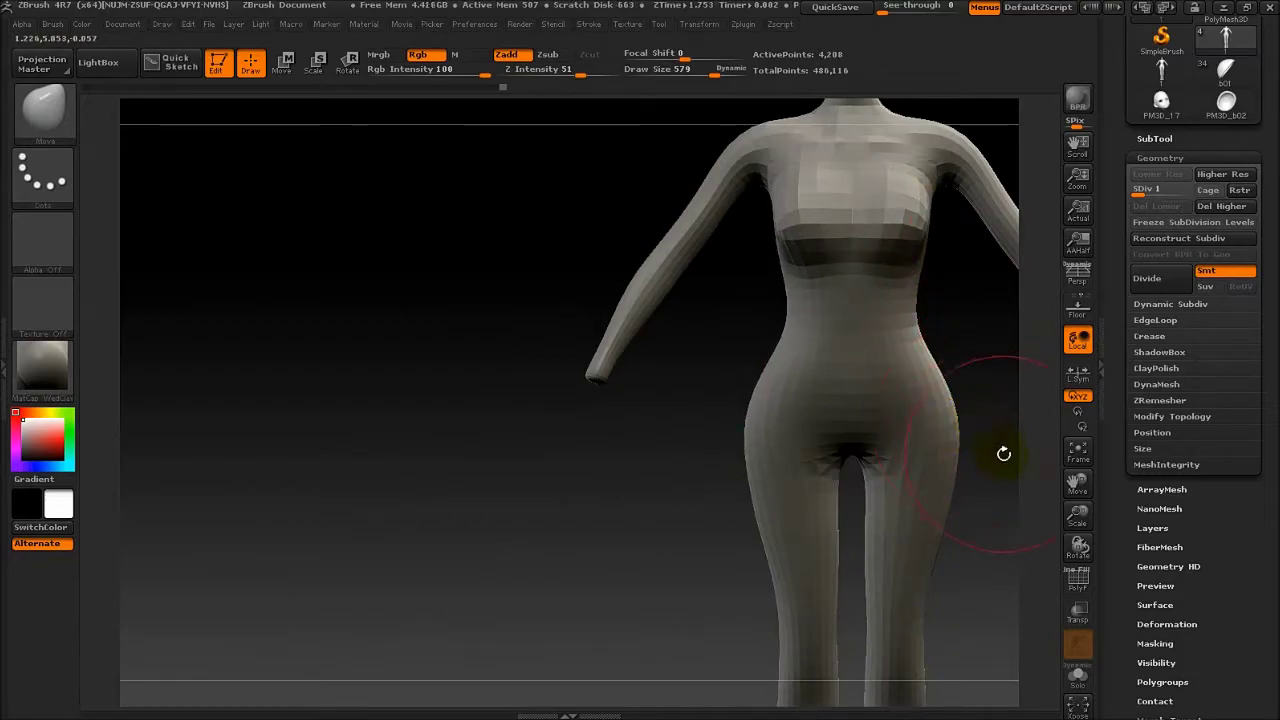
mouse_move(1003, 454)
shift+mouse_down()
mouse_move(900, 506)
mouse_move(748, 528)
shift+mouse_up()
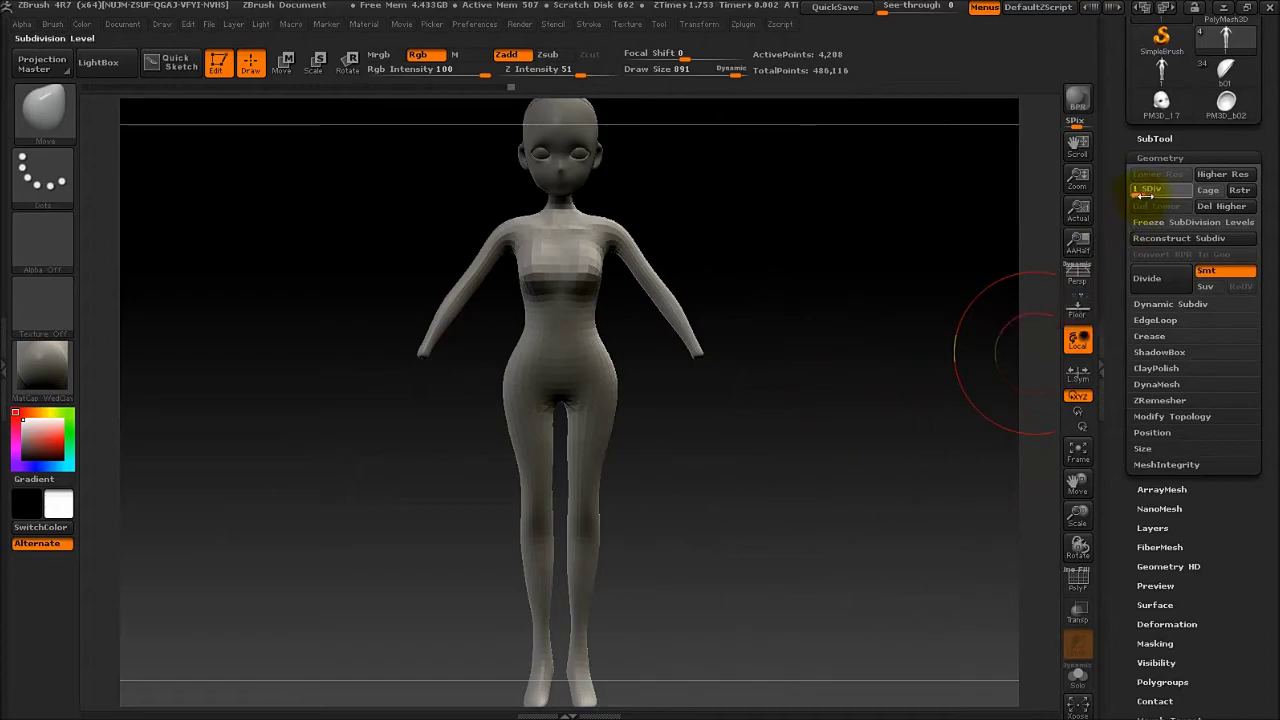
Step: Raise to subdivision level 4, shrink the brush, and smooth creases between and under the breasts
drag(1143, 195, 1190, 195)
mouse_move(766, 363)
mouse_down()
mouse_move(809, 380)
mouse_move(720, 380)
mouse_move(912, 390)
mouse_move(737, 600)
mouse_move(817, 306)
mouse_move(899, 307)
mouse_up()
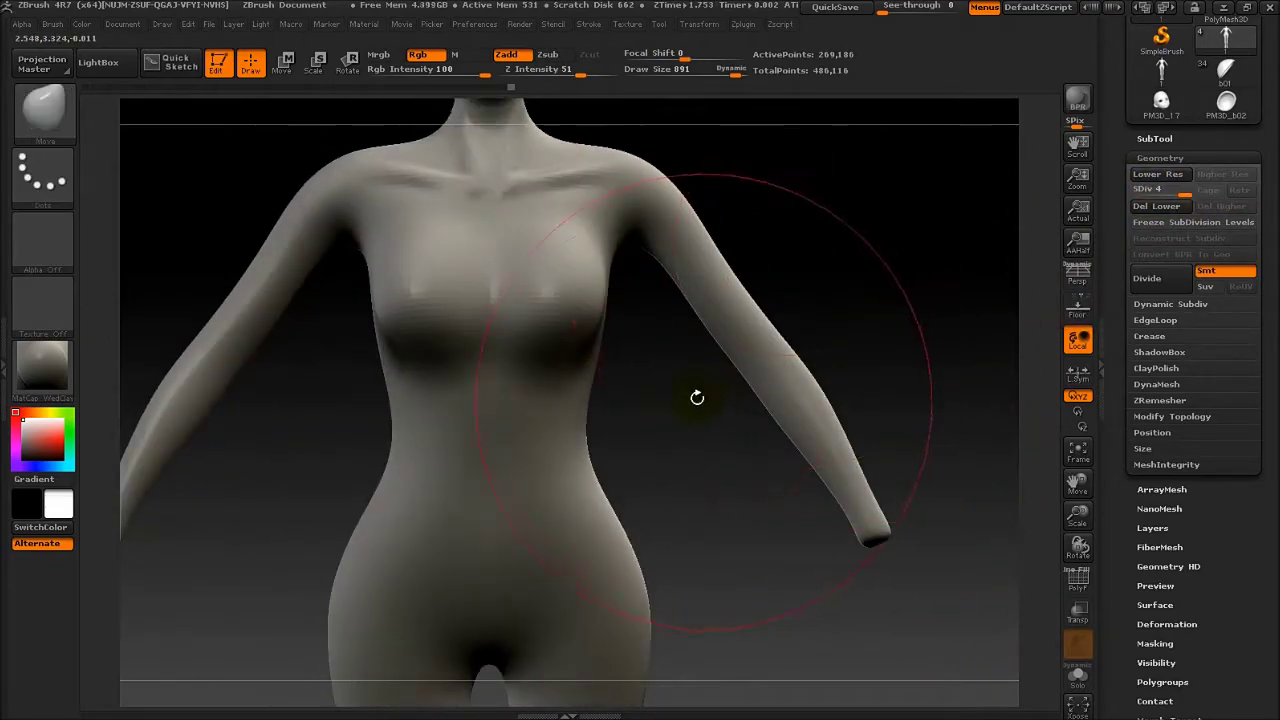
key(space)
drag(640, 364, 606, 371)
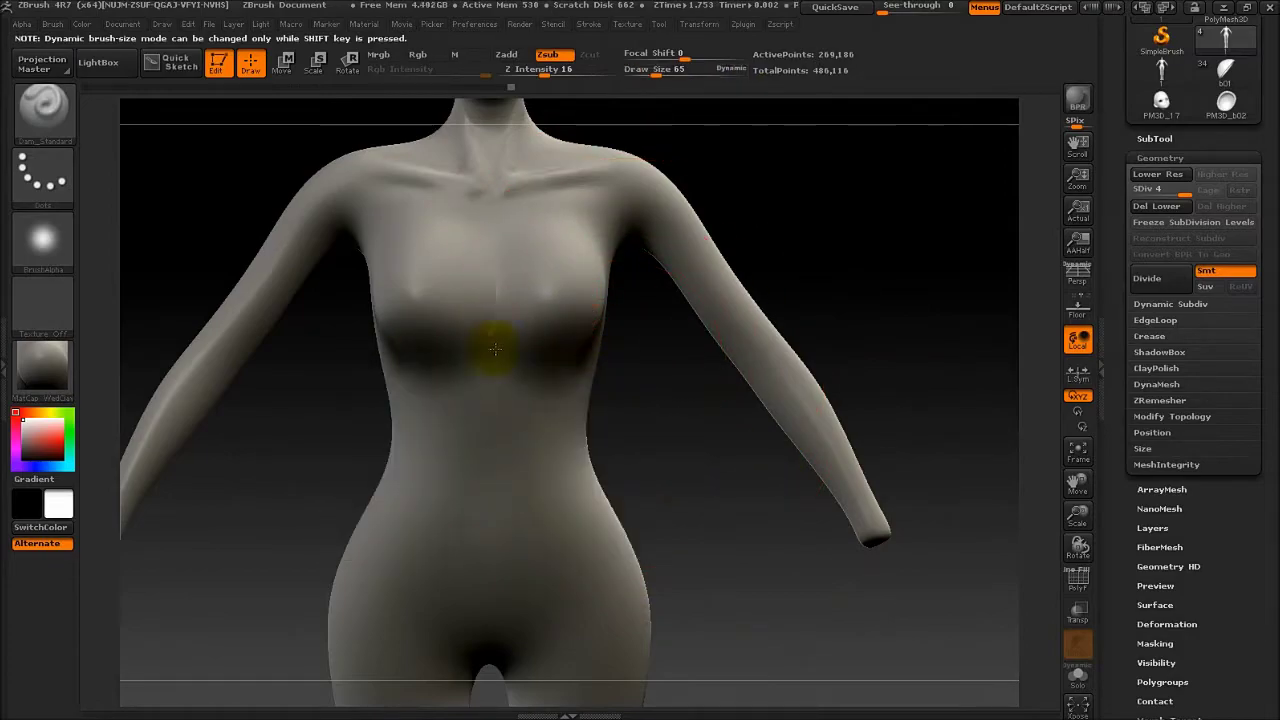
mouse_move(660, 480)
mouse_down()
mouse_move(677, 520)
mouse_move(476, 292)
mouse_up()
shift+drag(460, 249, 491, 330)
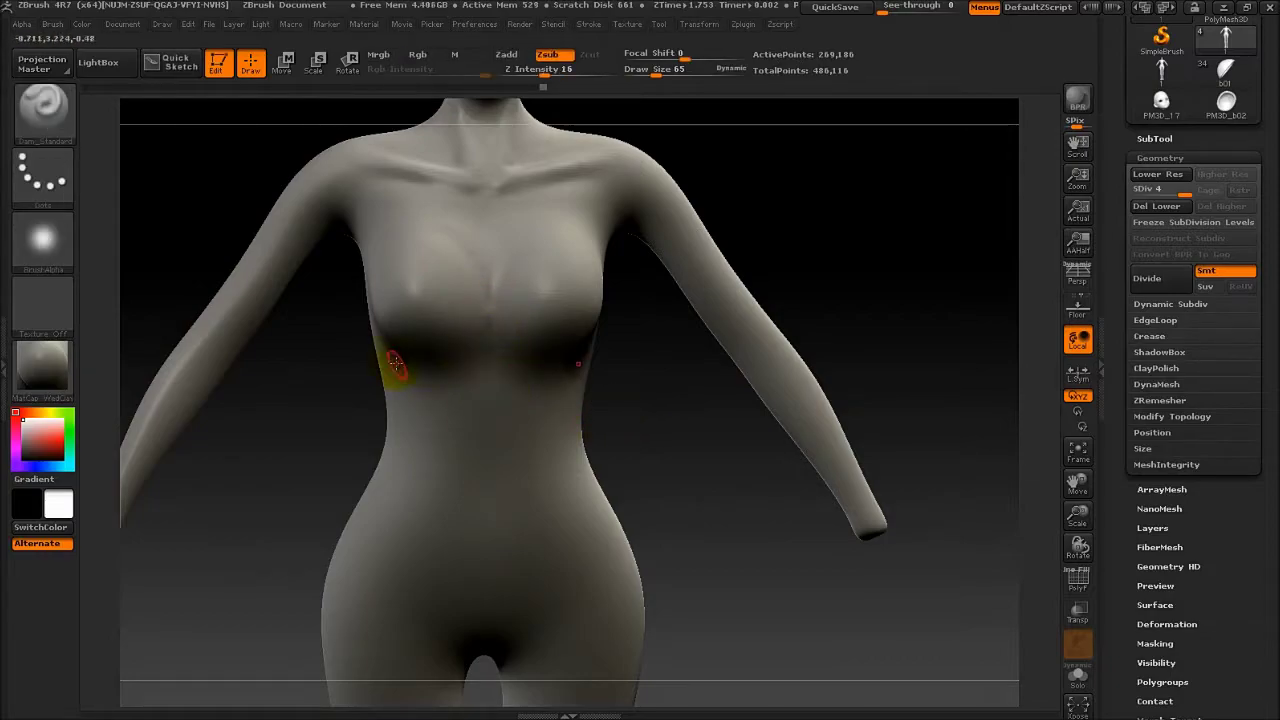
shift+drag(394, 366, 483, 336)
Step: Orbit to view the torso from below, then return to an upright front view
drag(620, 420, 705, 523)
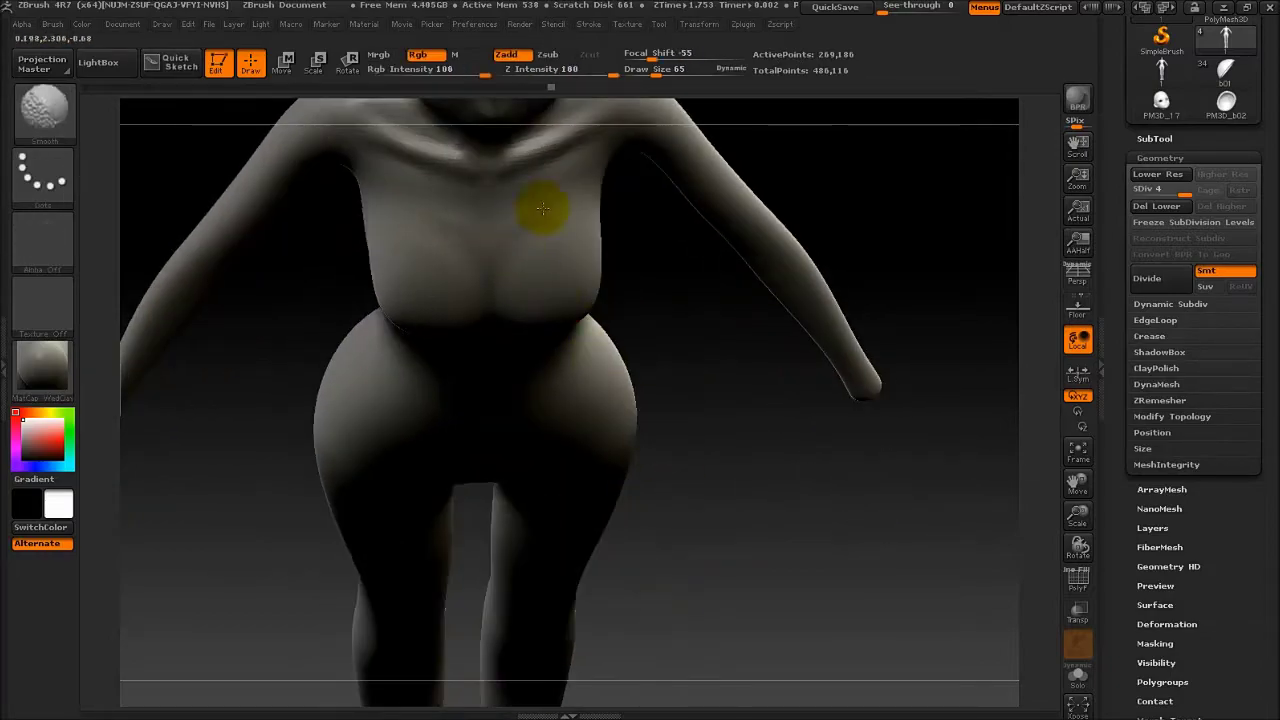
mouse_move(674, 409)
mouse_down()
mouse_move(736, 447)
mouse_move(751, 346)
mouse_up()
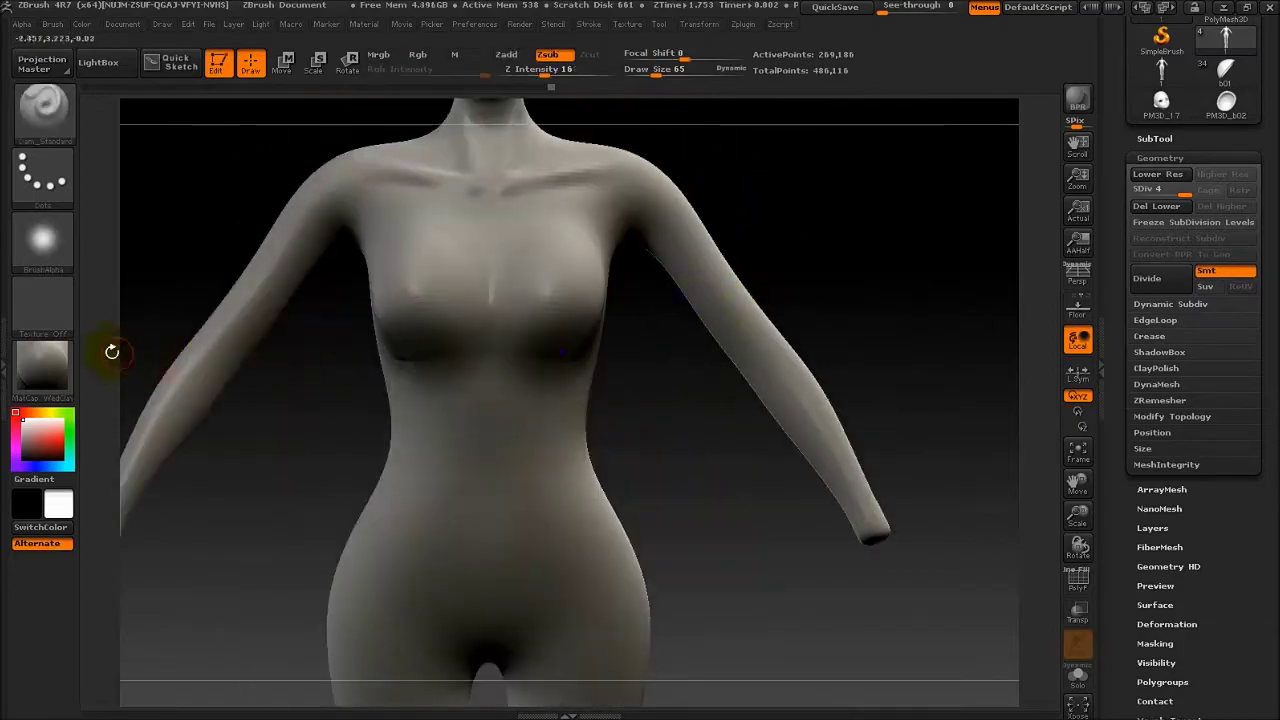
click(42, 365)
click(857, 408)
mouse_move(722, 461)
mouse_down()
mouse_move(771, 586)
mouse_move(766, 449)
mouse_move(737, 629)
mouse_move(801, 407)
mouse_up()
Step: Drop the body to subdivision level 2 and set the Move brush size to 190
drag(1182, 192, 1140, 191)
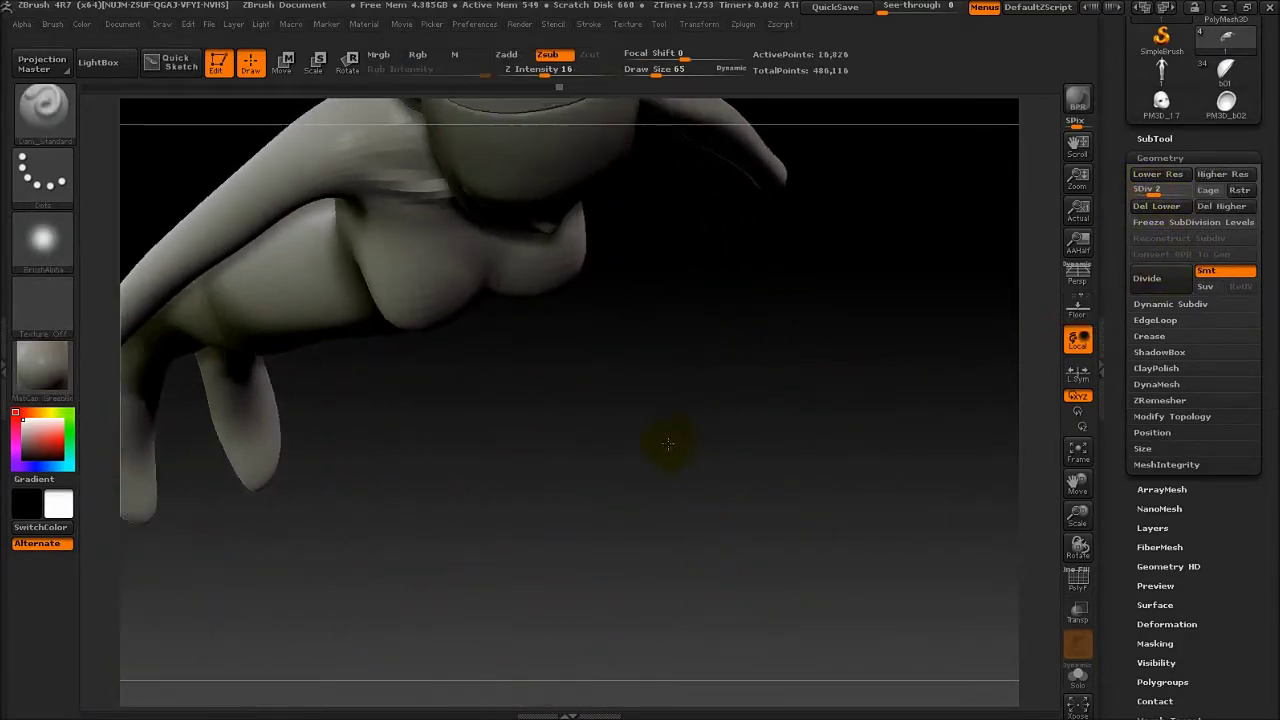
drag(666, 443, 550, 450)
key(space)
drag(600, 370, 628, 366)
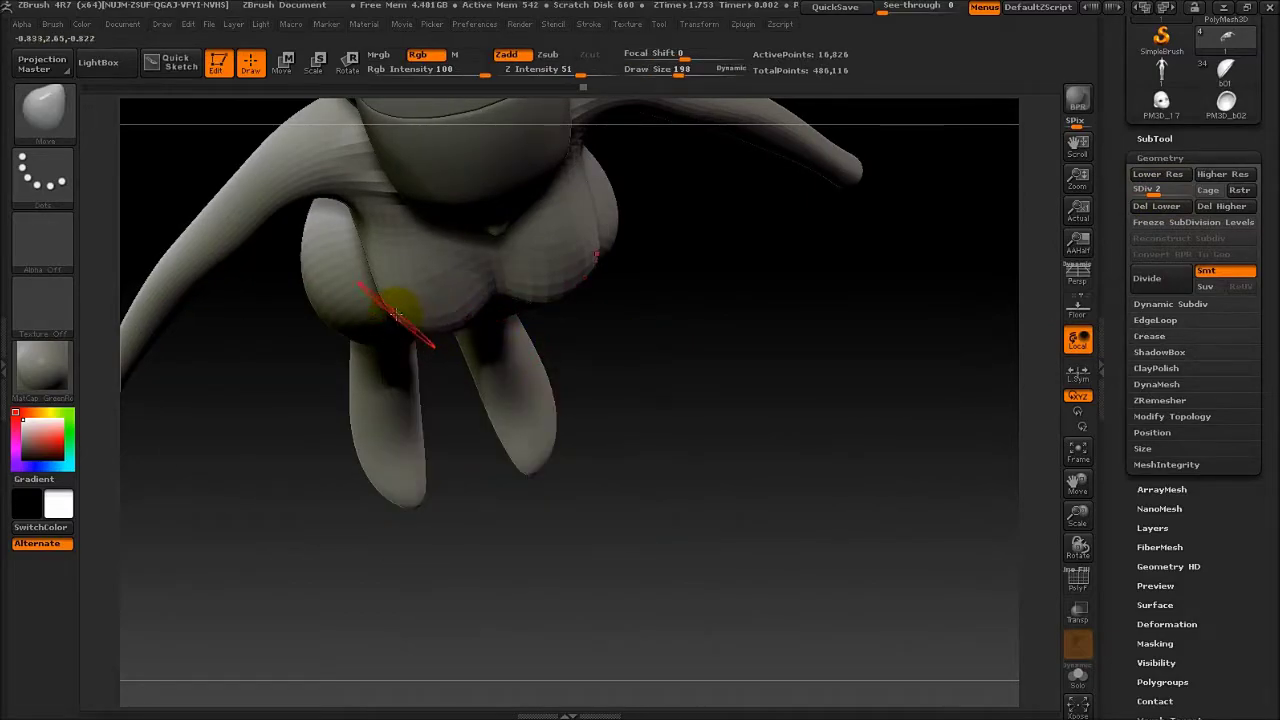
drag(1120, 194, 1118, 194)
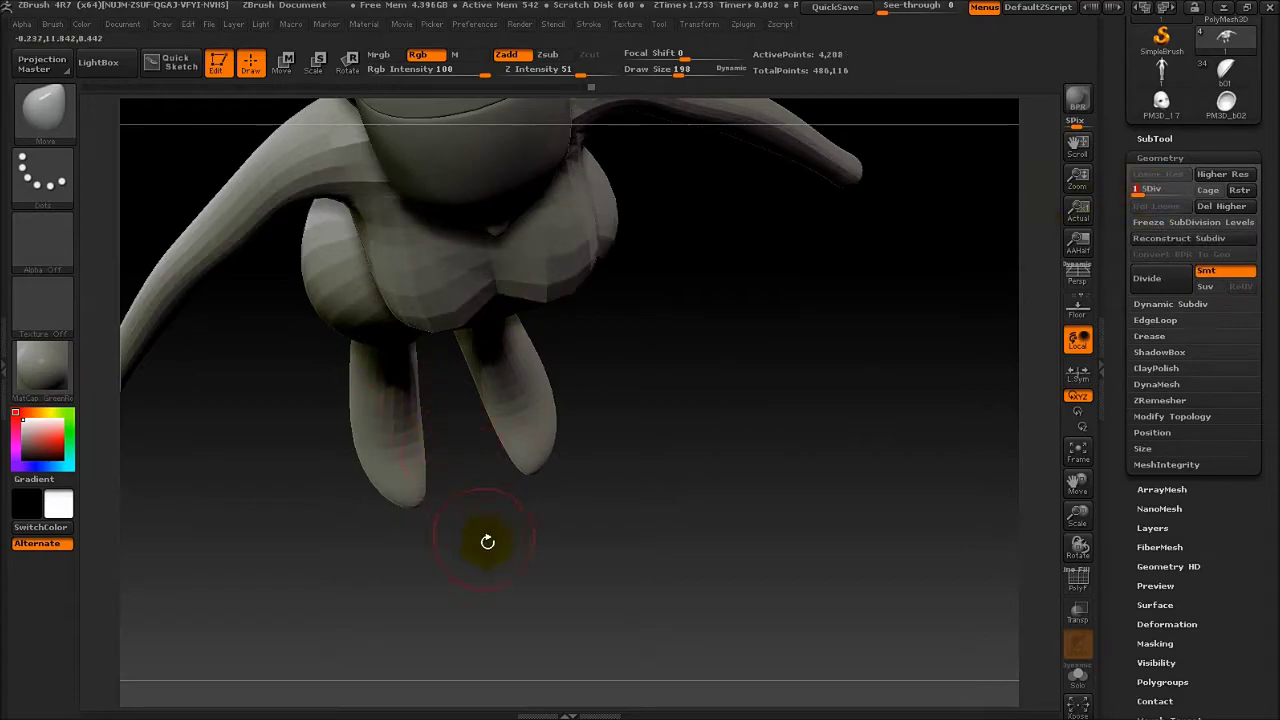
drag(486, 537, 388, 318)
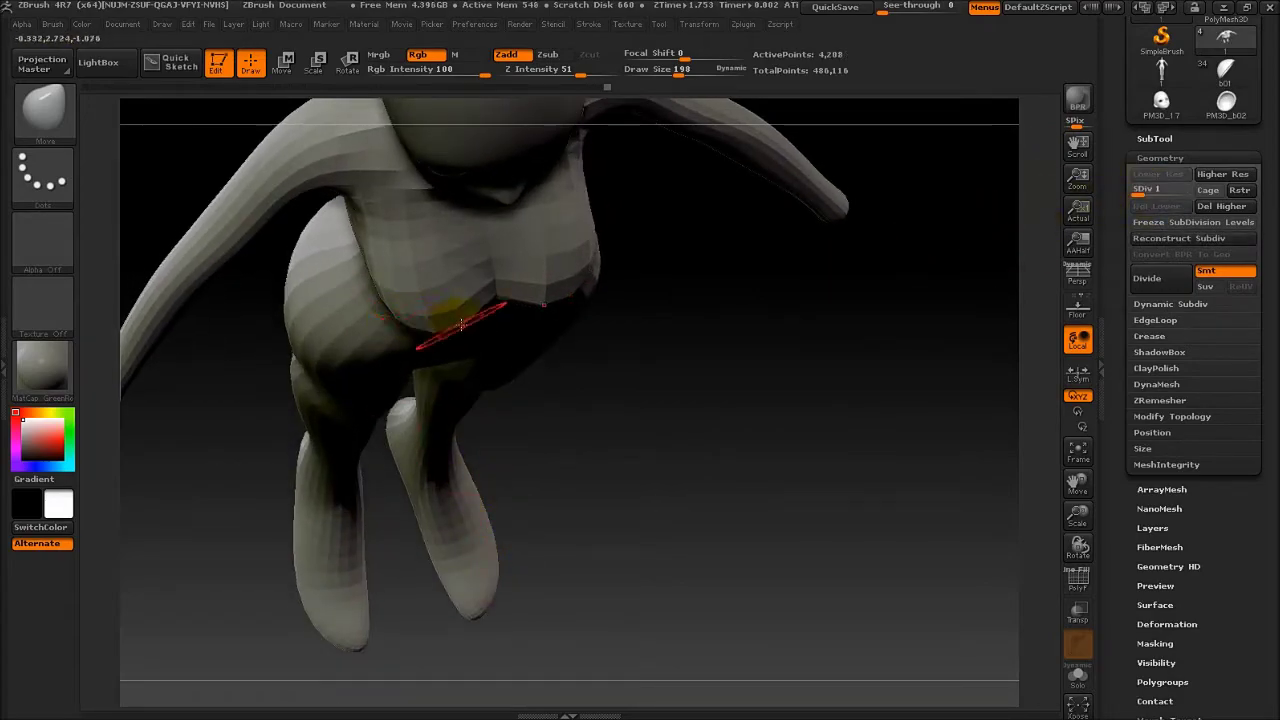
drag(713, 462, 737, 366)
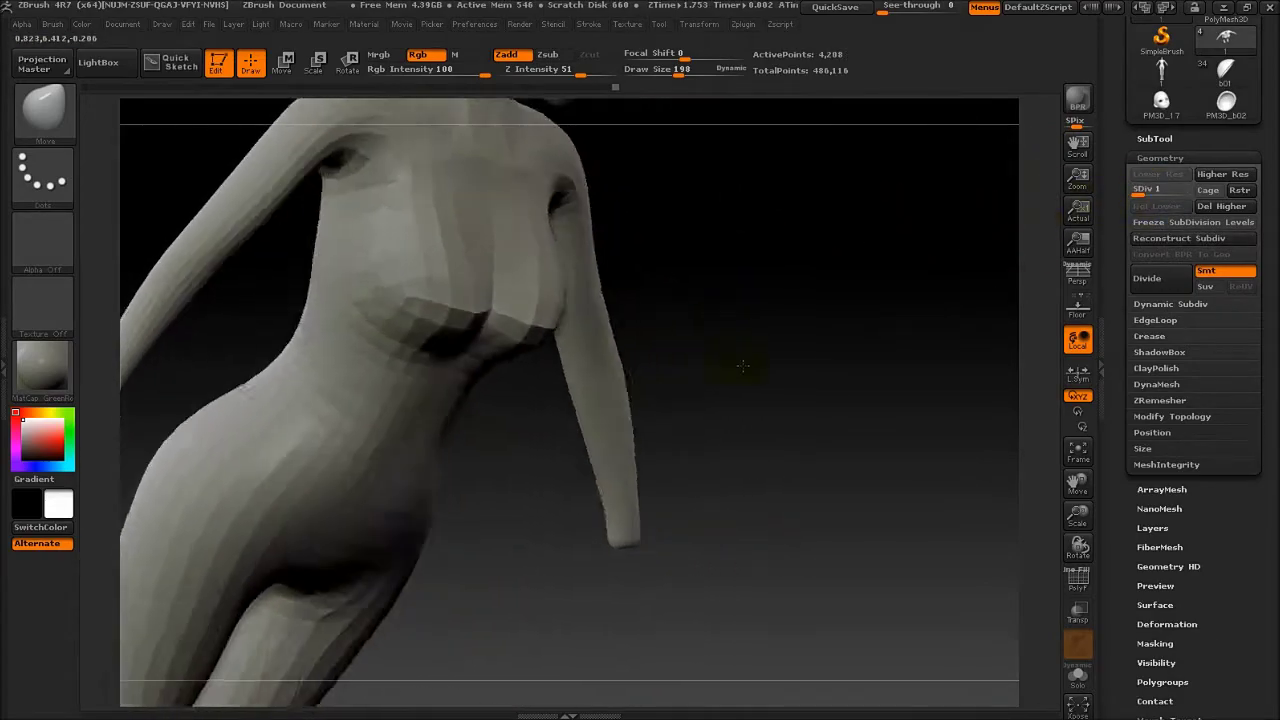
key(d)
Step: Reshape and round the breasts with the Move brush, checking from side and front views
drag(521, 548, 489, 311)
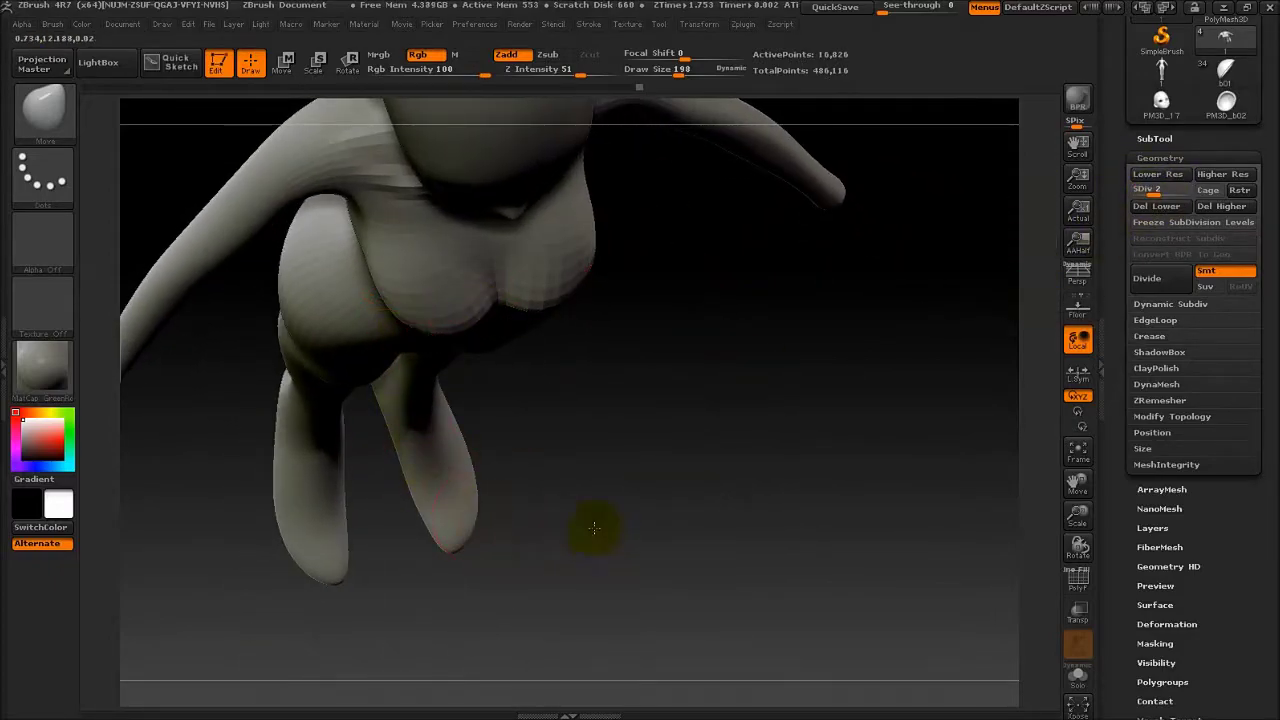
mouse_move(593, 527)
mouse_down()
mouse_move(643, 409)
mouse_move(617, 552)
mouse_up()
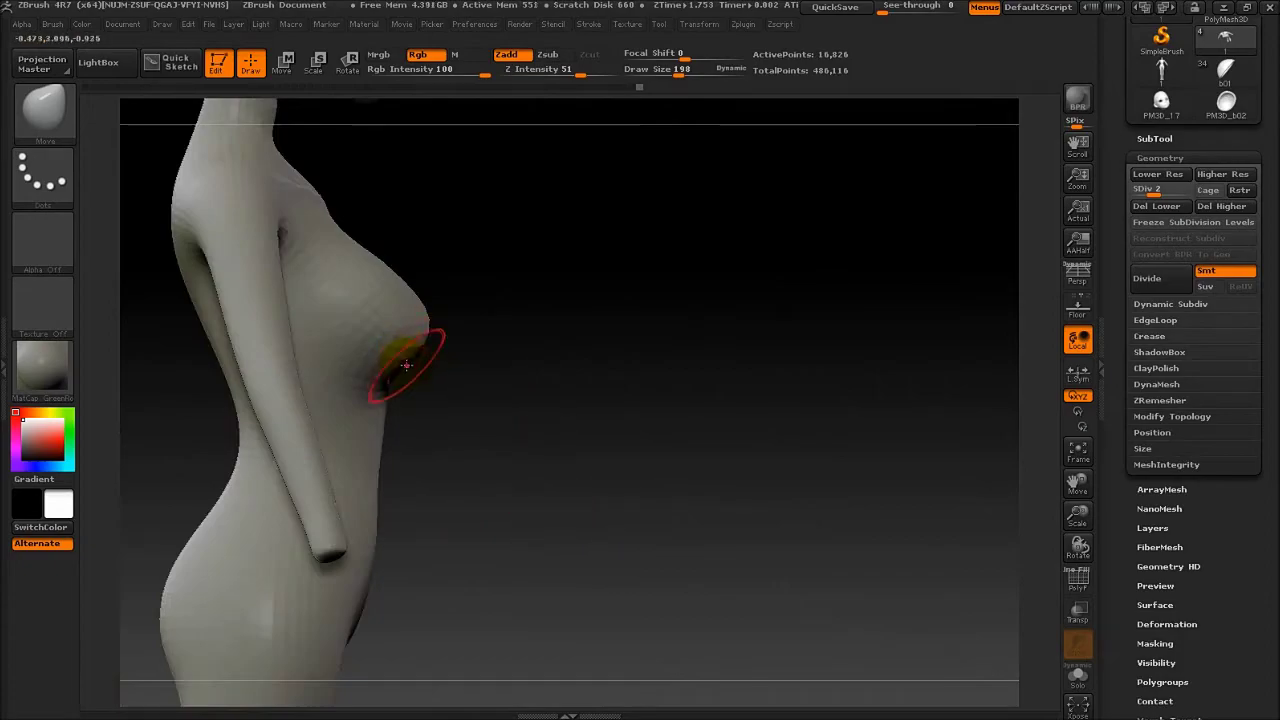
mouse_move(406, 365)
mouse_down()
mouse_move(457, 371)
mouse_move(549, 443)
mouse_move(362, 353)
mouse_up()
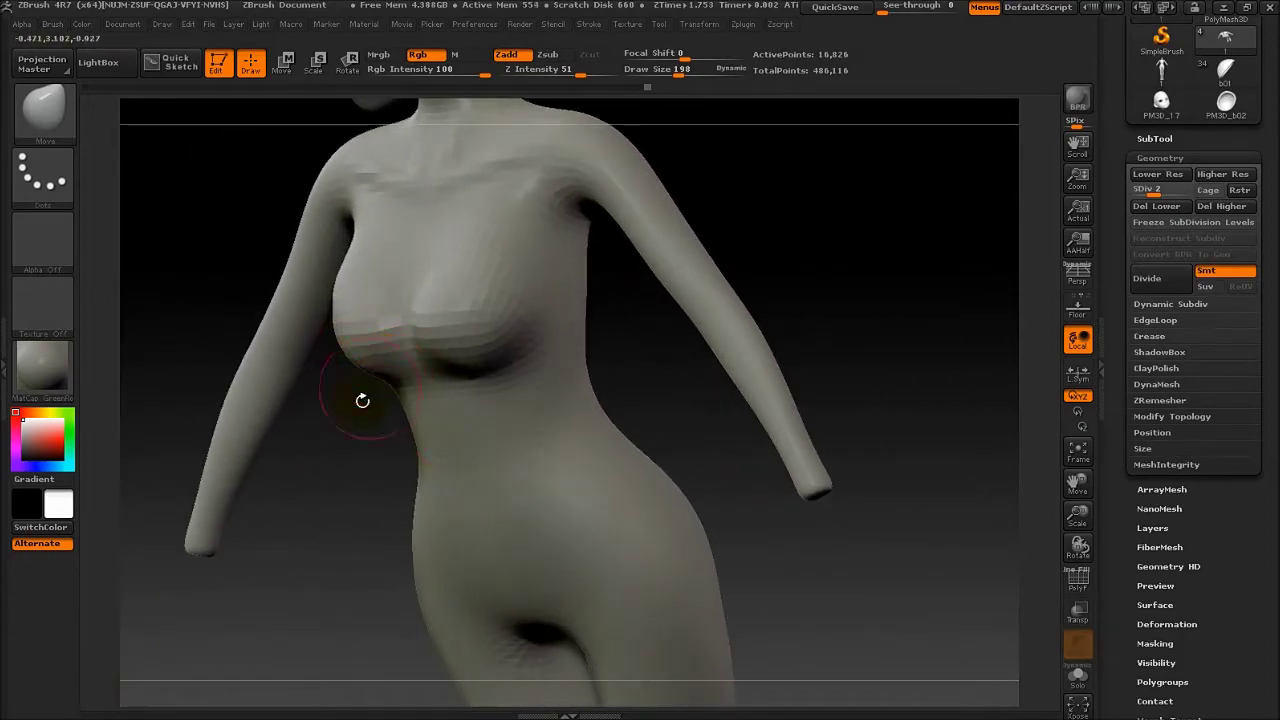
drag(362, 400, 620, 263)
mouse_move(457, 343)
mouse_down()
mouse_move(558, 487)
mouse_move(543, 506)
mouse_move(404, 373)
mouse_up()
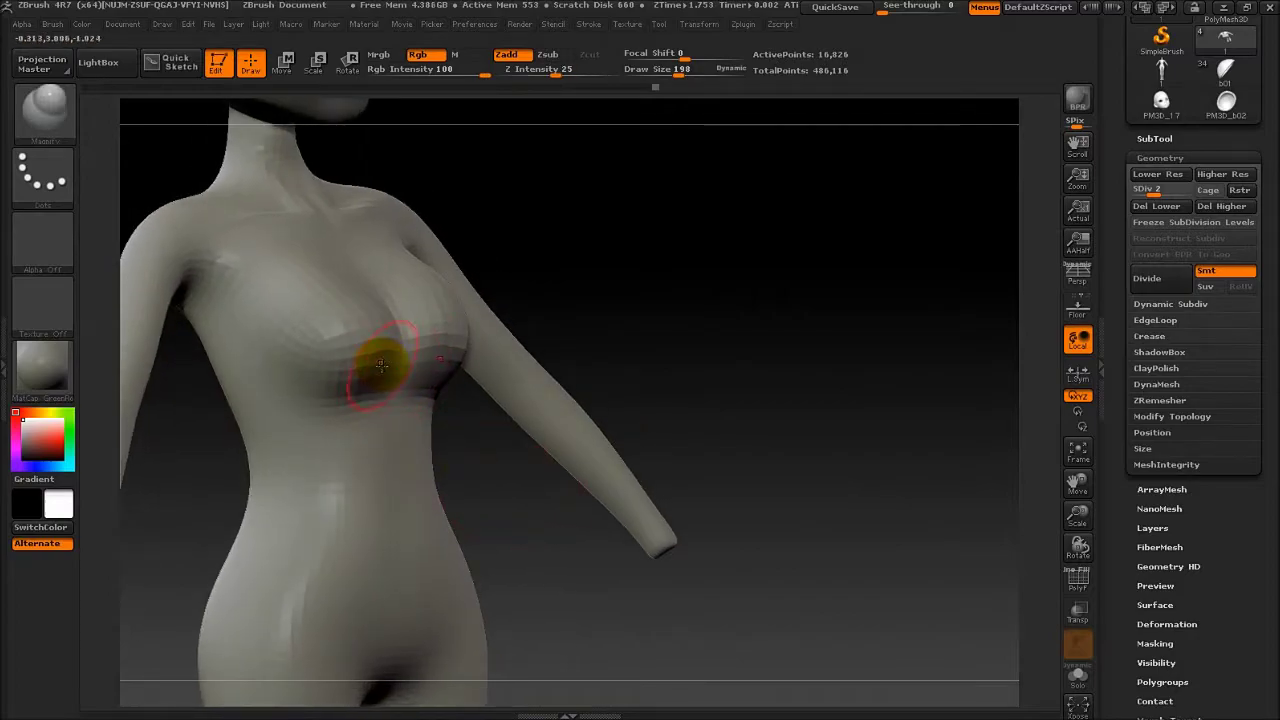
mouse_move(605, 288)
mouse_down()
mouse_move(686, 517)
mouse_move(724, 364)
mouse_move(413, 319)
mouse_move(433, 333)
mouse_up()
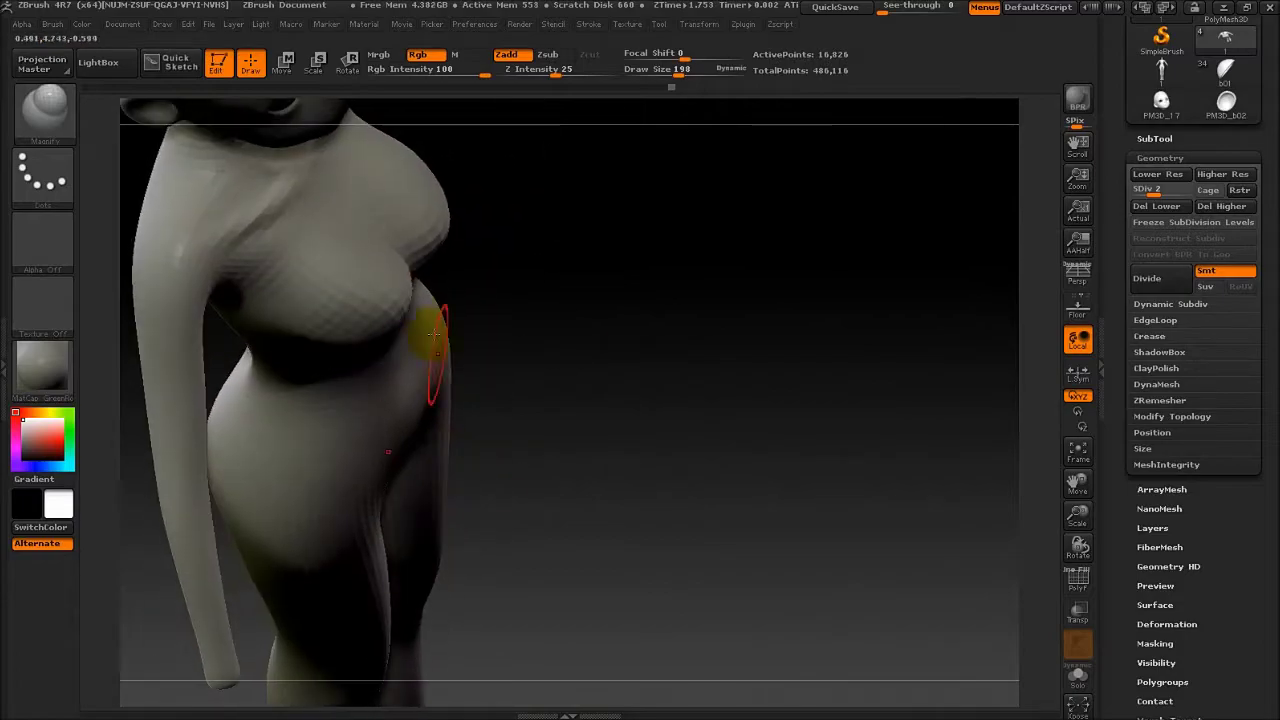
mouse_move(515, 334)
mouse_down()
mouse_move(400, 286)
mouse_move(500, 386)
mouse_move(488, 390)
mouse_up()
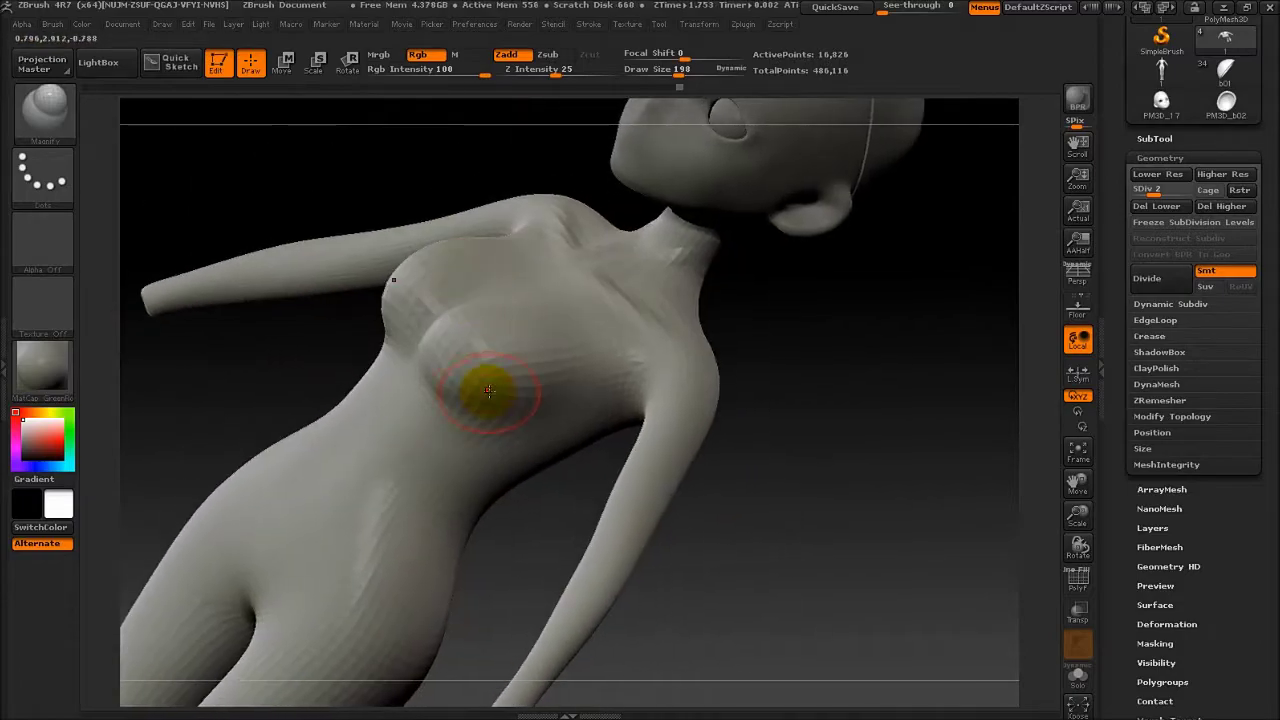
drag(782, 516, 523, 369)
mouse_move(809, 466)
mouse_down()
mouse_move(786, 509)
mouse_move(911, 416)
mouse_move(766, 500)
mouse_move(829, 437)
mouse_move(714, 416)
mouse_move(898, 406)
mouse_up()
Step: Return to the highest subdivision level and switch to a slightly larger Move brush
key(d)
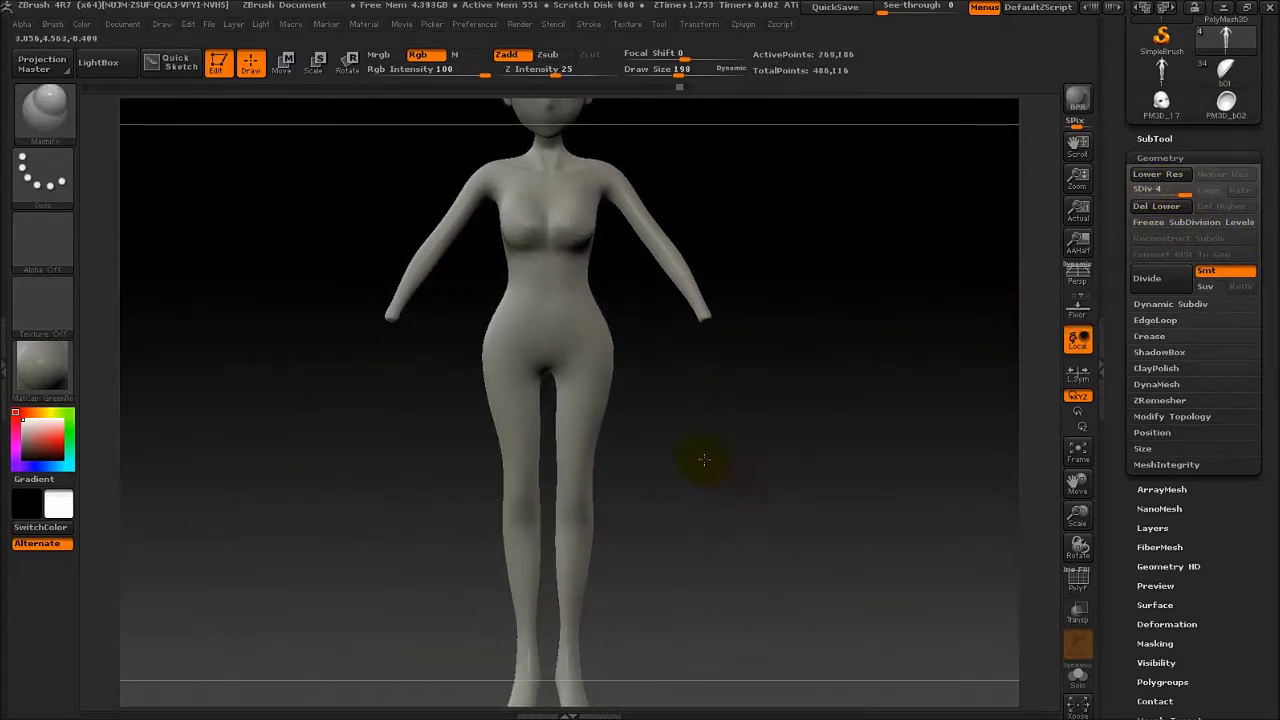
mouse_move(694, 457)
mouse_down()
mouse_move(666, 471)
mouse_move(827, 454)
mouse_move(728, 449)
mouse_up()
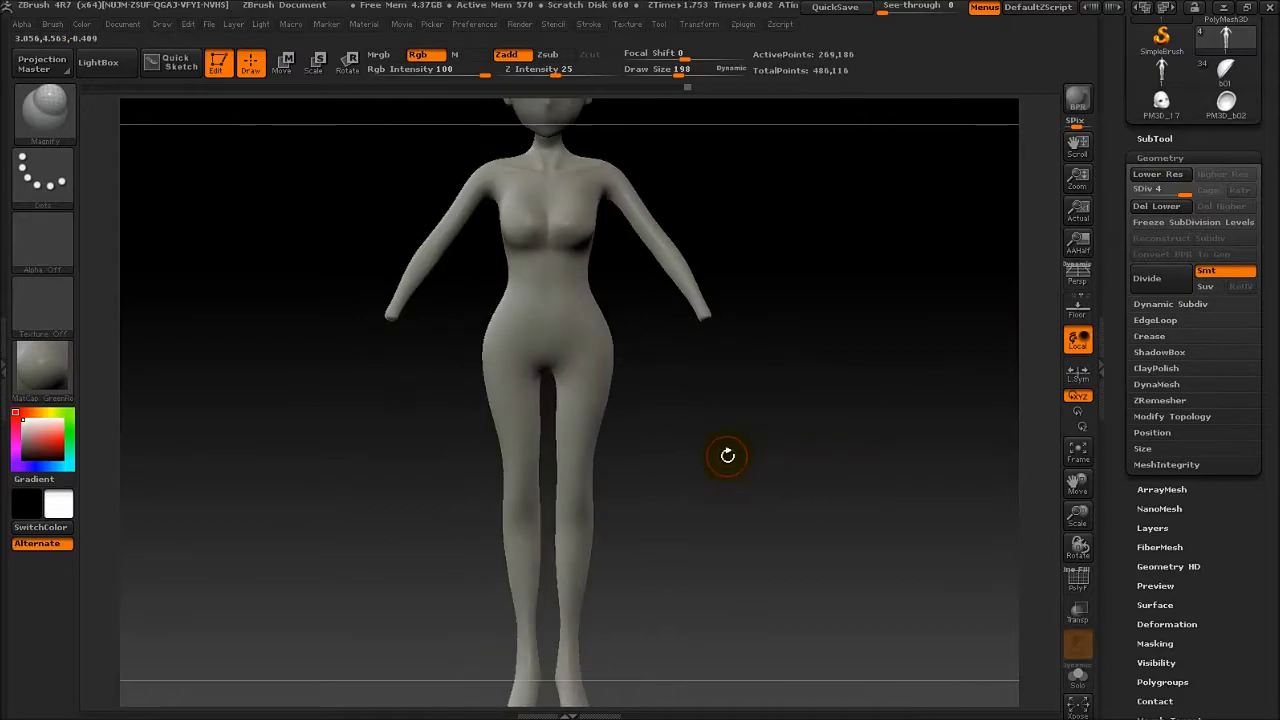
key(b)
key(m)
key(v)
key(space)
drag(614, 396, 608, 398)
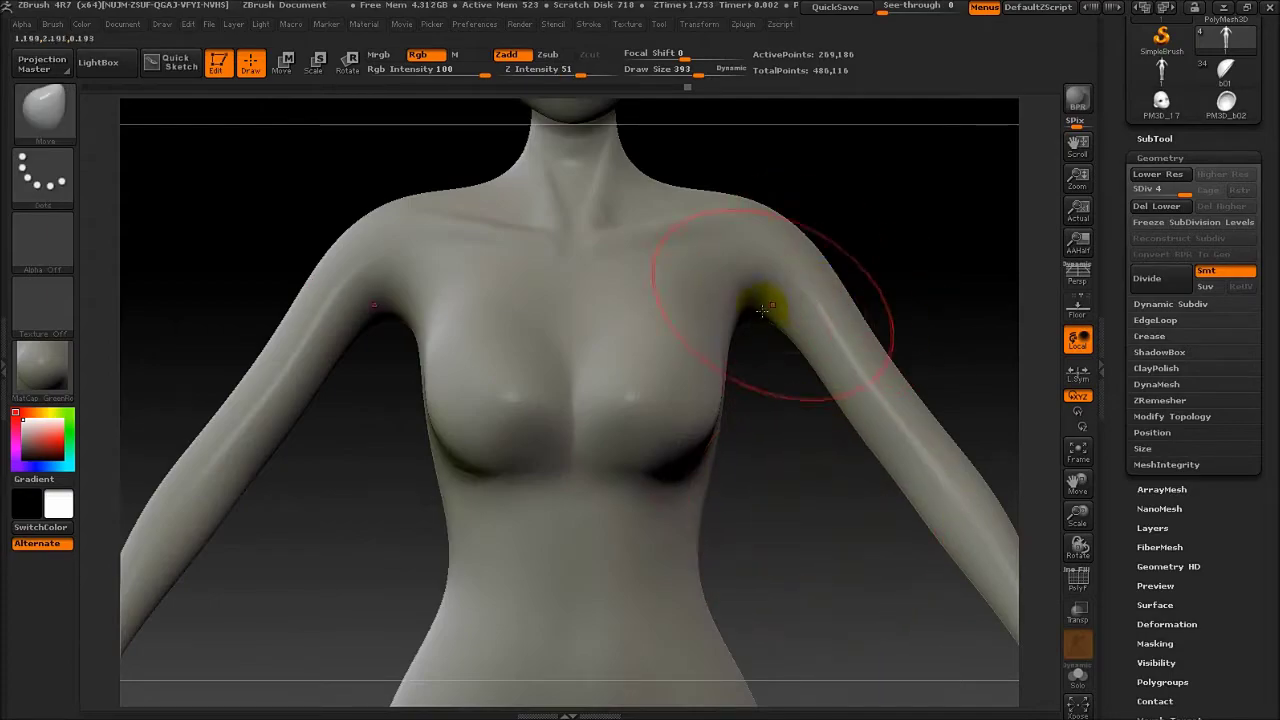
key(space)
key(alt+Tab)
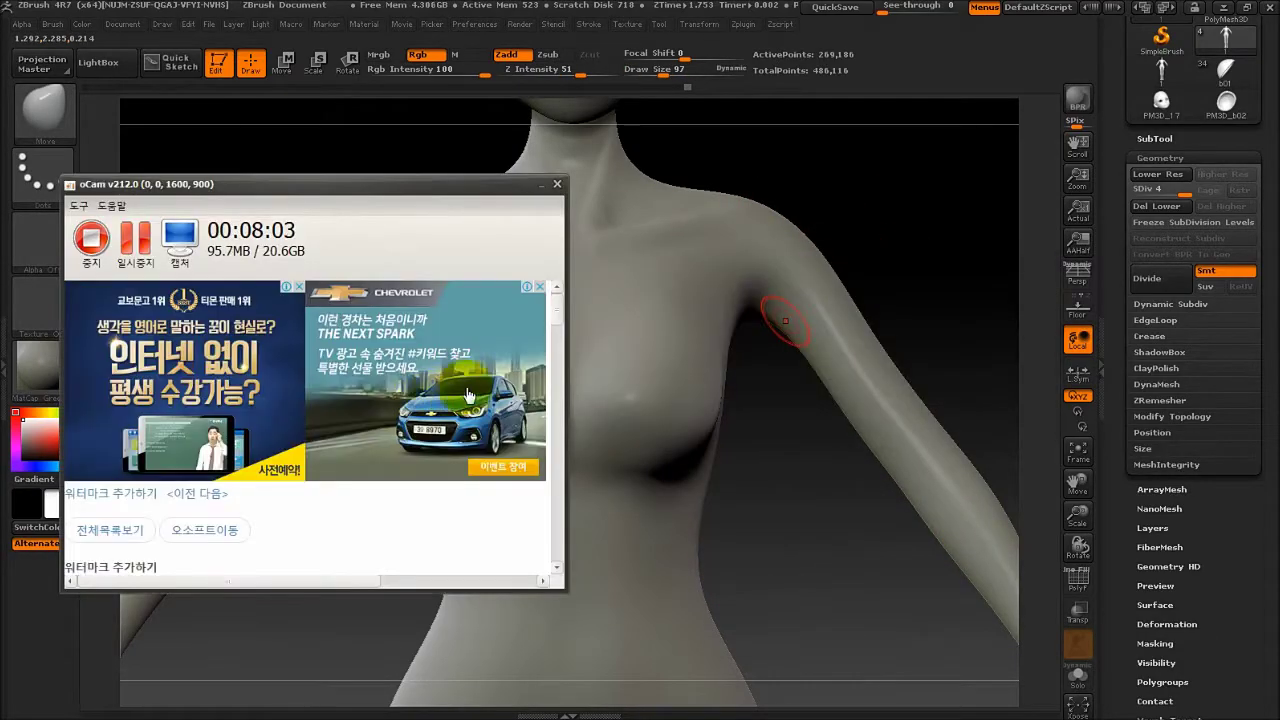
click(557, 186)
Step: Smooth the clay strokes around the armpit and carve a crease where arm meets shoulder
mouse_move(903, 186)
mouse_down()
mouse_move(729, 309)
mouse_move(704, 357)
mouse_up()
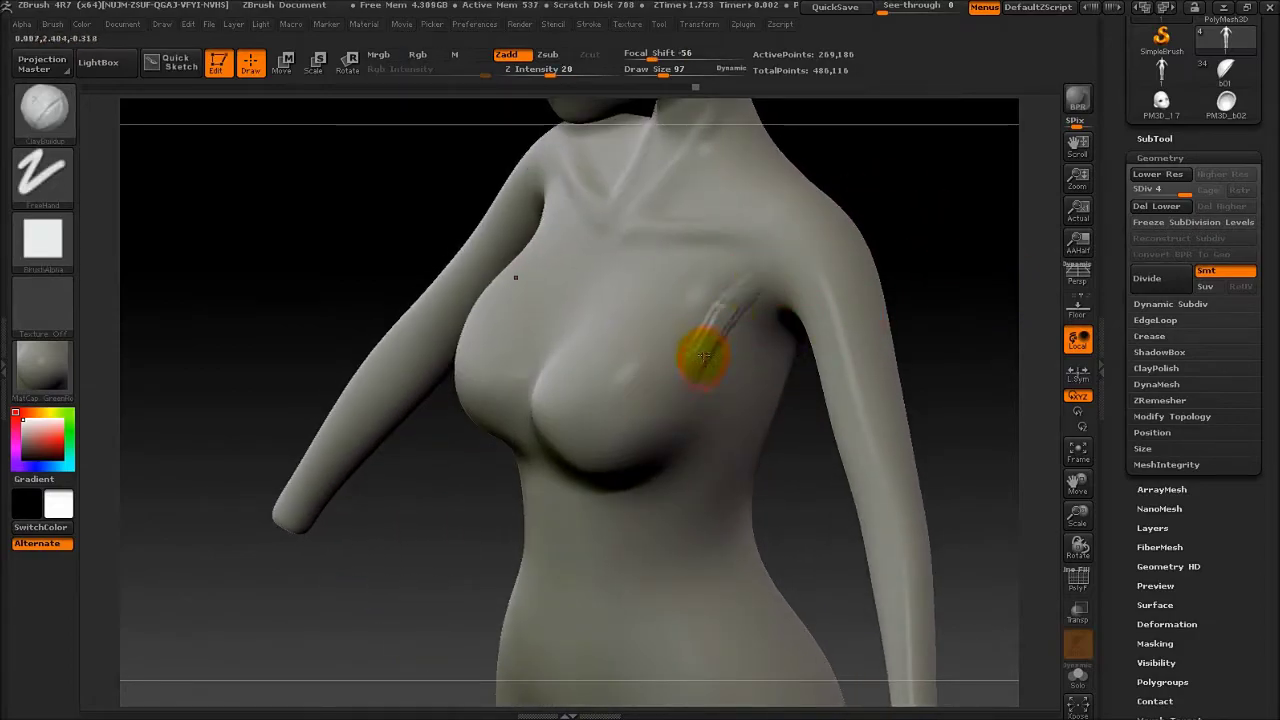
mouse_move(752, 272)
shift+mouse_down()
mouse_move(720, 286)
mouse_move(677, 371)
mouse_move(713, 318)
mouse_move(790, 300)
shift+mouse_up()
shift+drag(697, 298, 657, 423)
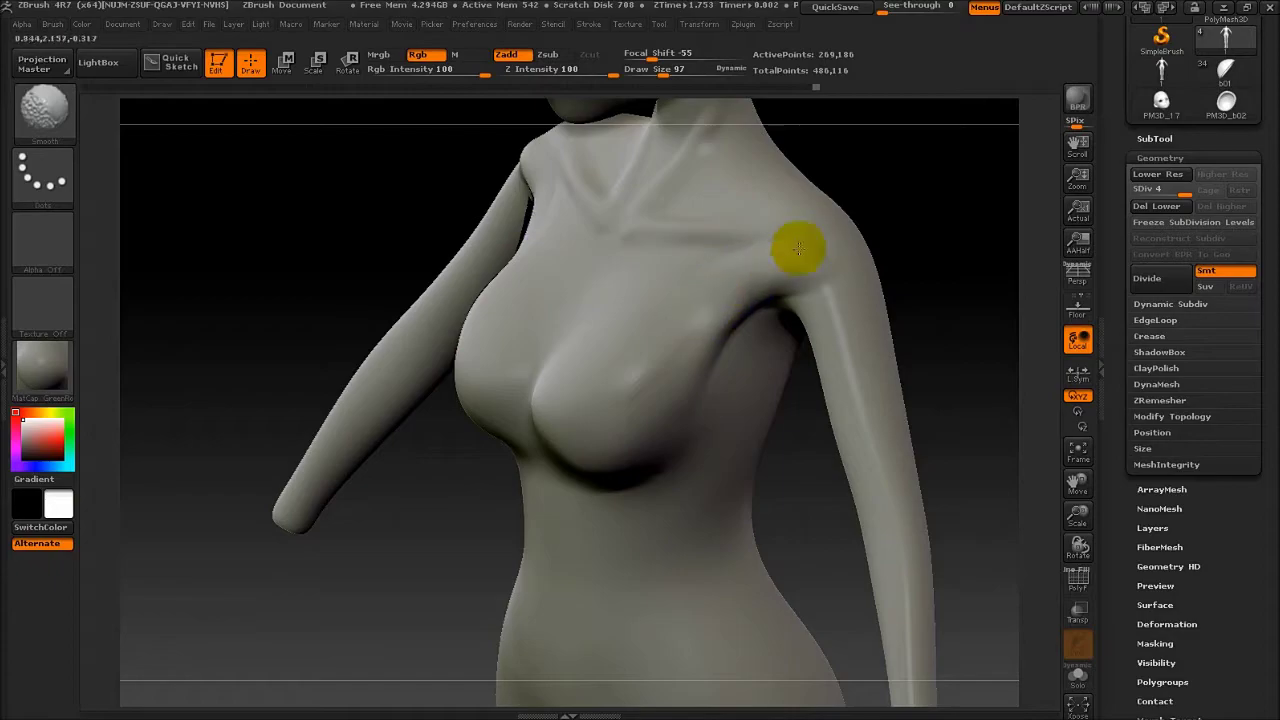
mouse_move(806, 251)
right_down()
mouse_move(748, 306)
mouse_move(795, 298)
mouse_move(770, 280)
right_up()
key(shift)
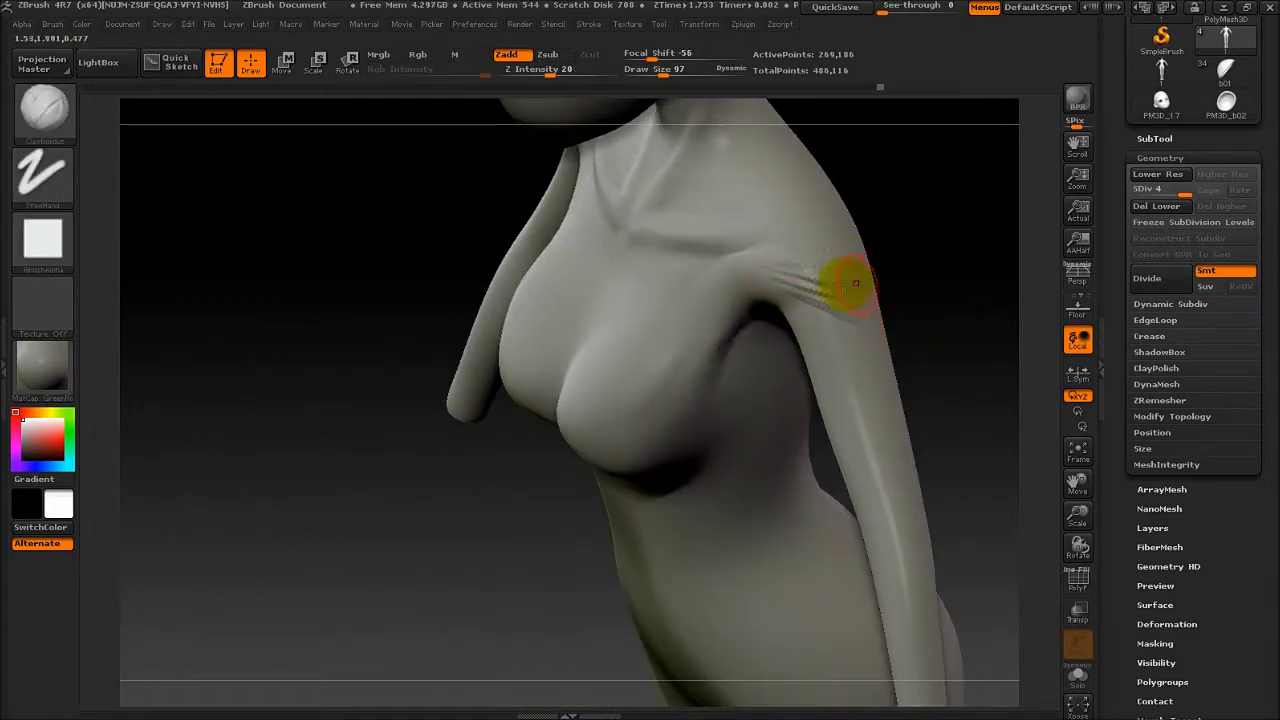
key(shift)
right_drag(903, 280, 694, 249)
key(shift)
key(shift)
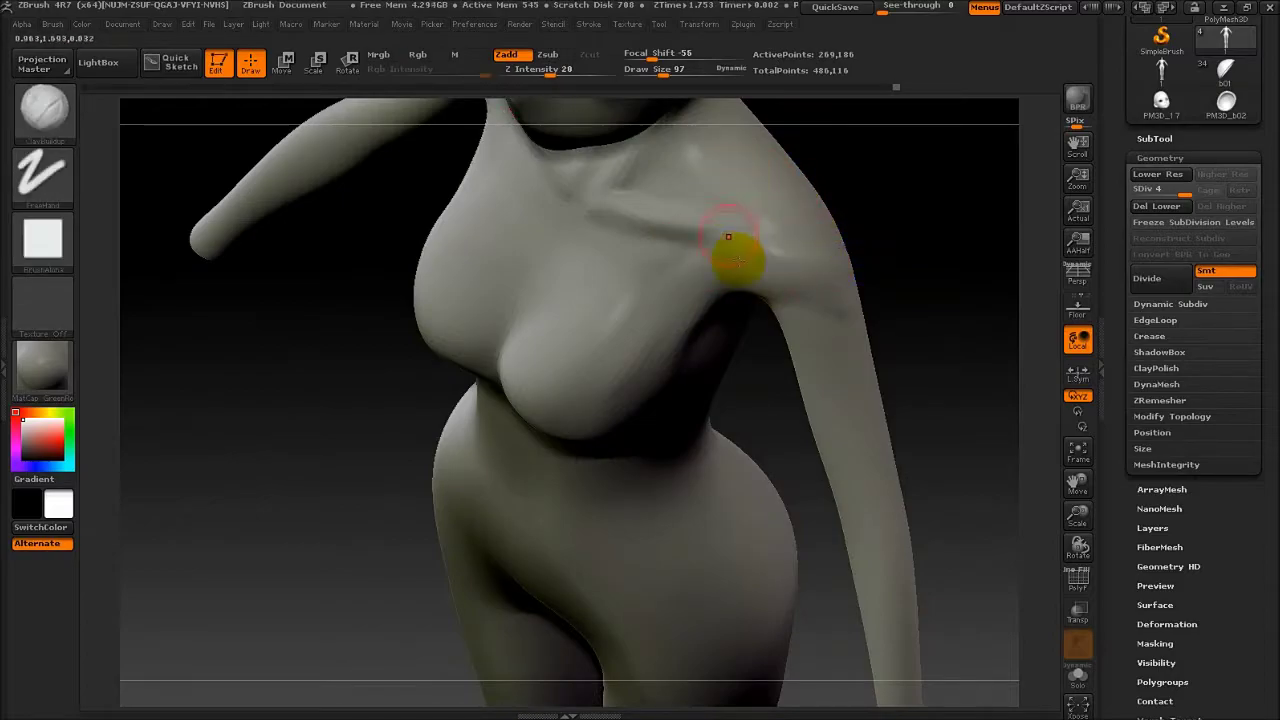
drag(802, 246, 757, 243)
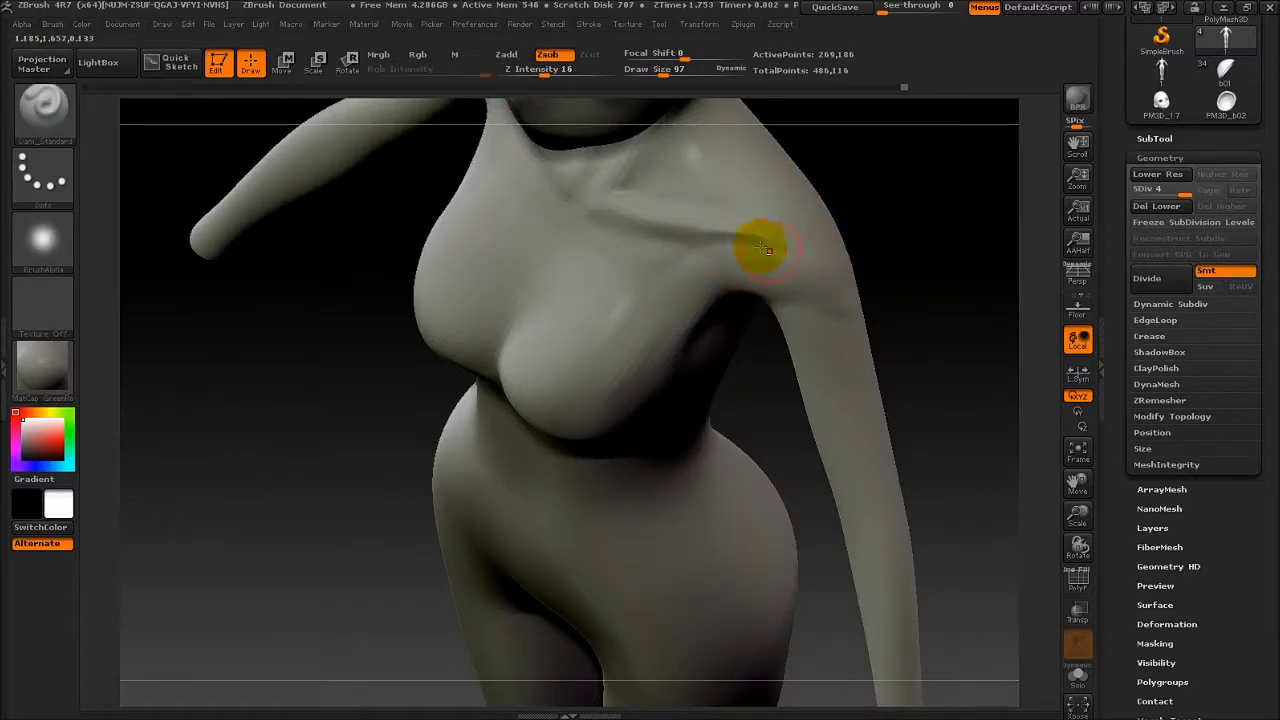
Step: Smooth the crease under the breast and check the torso from front and side
right_drag(886, 286, 942, 313)
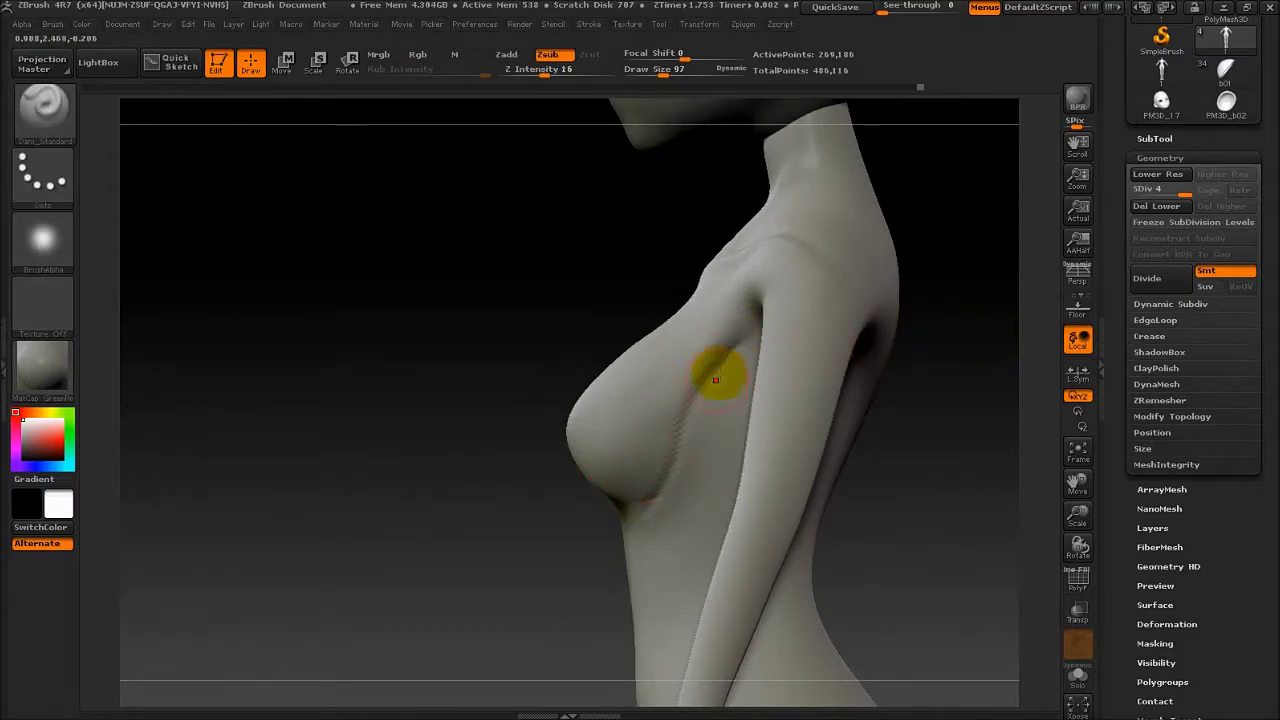
shift+drag(691, 457, 732, 392)
right_drag(629, 510, 729, 371)
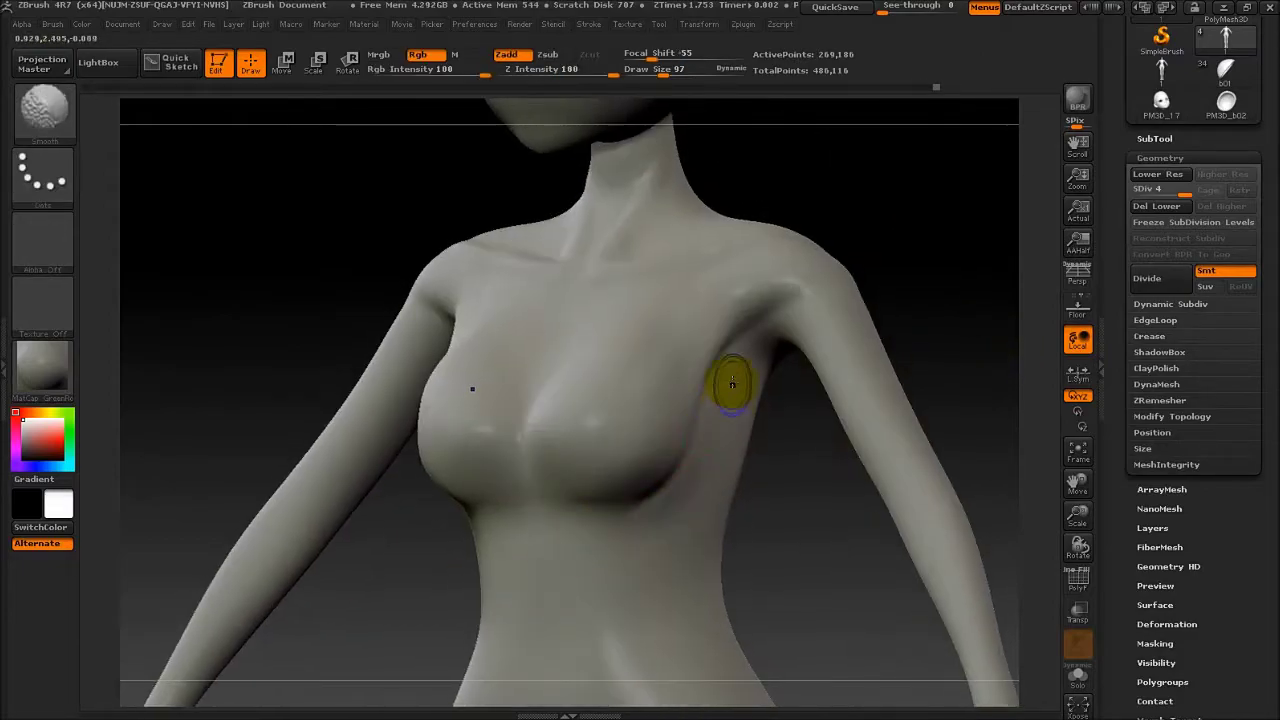
mouse_move(622, 513)
shift+mouse_down()
mouse_move(600, 523)
mouse_move(666, 491)
mouse_move(706, 384)
mouse_move(679, 424)
shift+mouse_up()
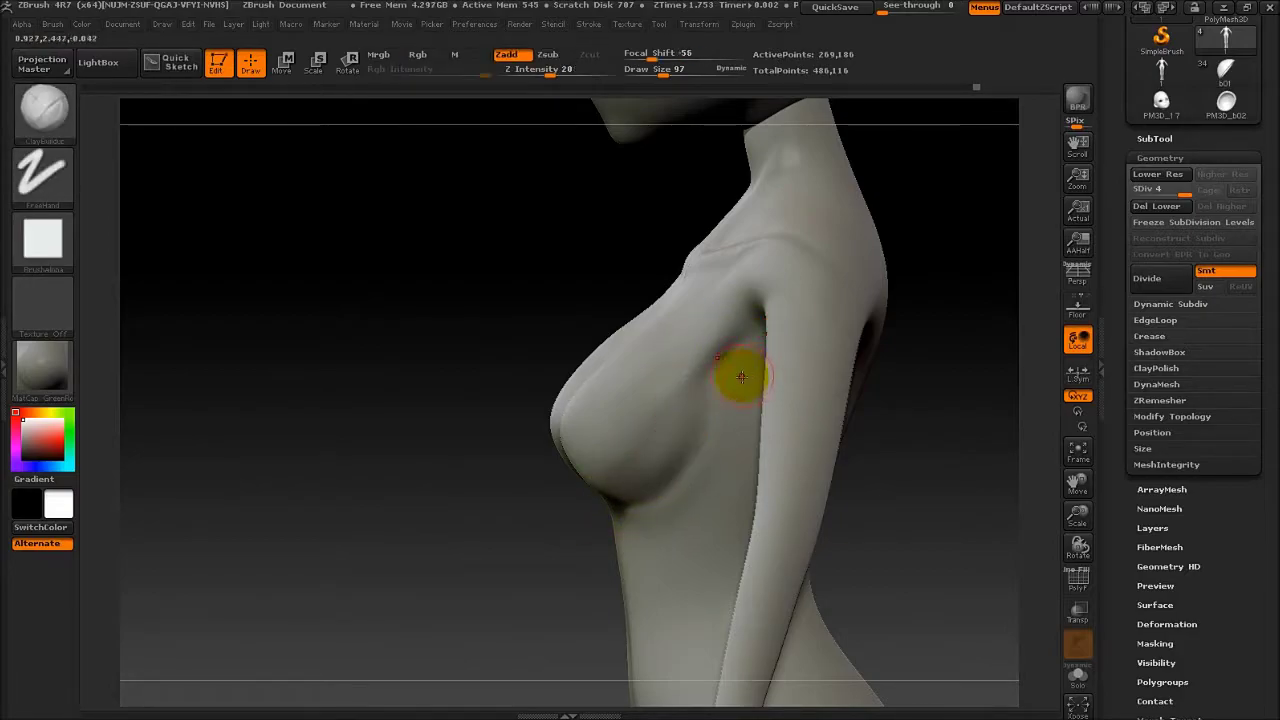
shift+drag(520, 430, 543, 571)
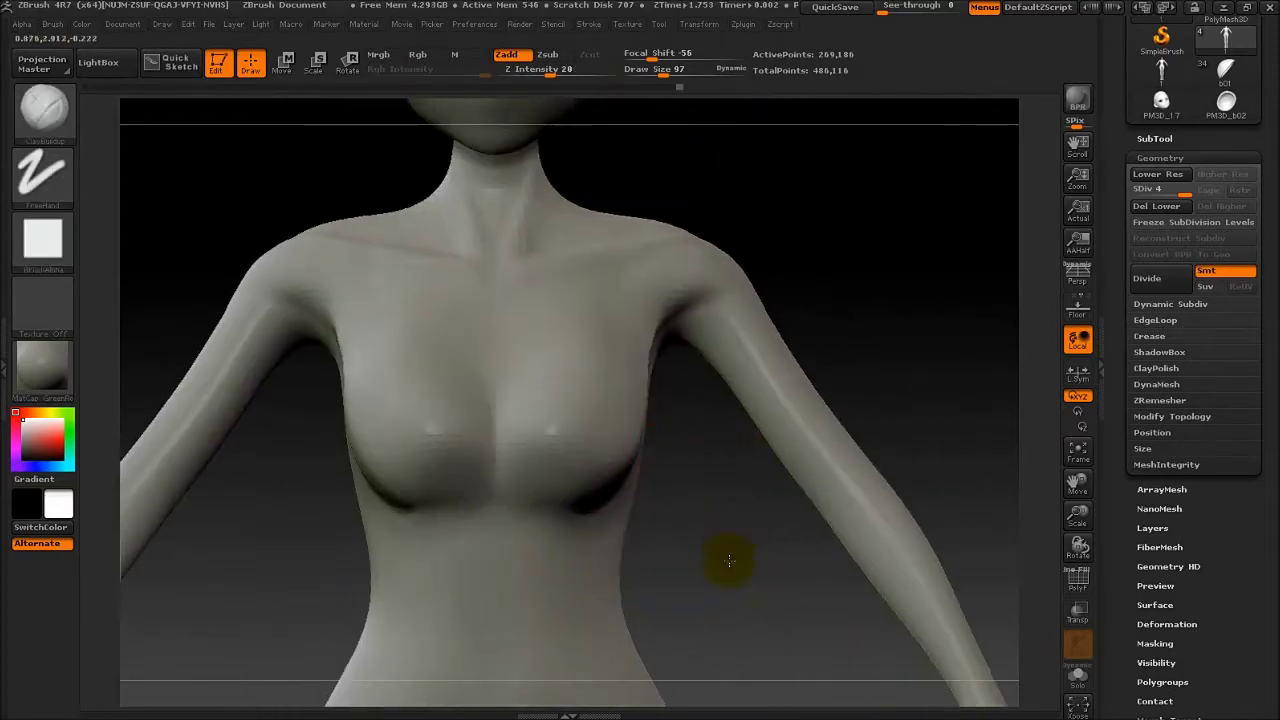
mouse_move(729, 561)
mouse_down()
mouse_move(737, 657)
mouse_move(1196, 200)
mouse_up()
Step: Drop the mesh to subdivision level 2 and enlarge the brush to 237
click(1160, 190)
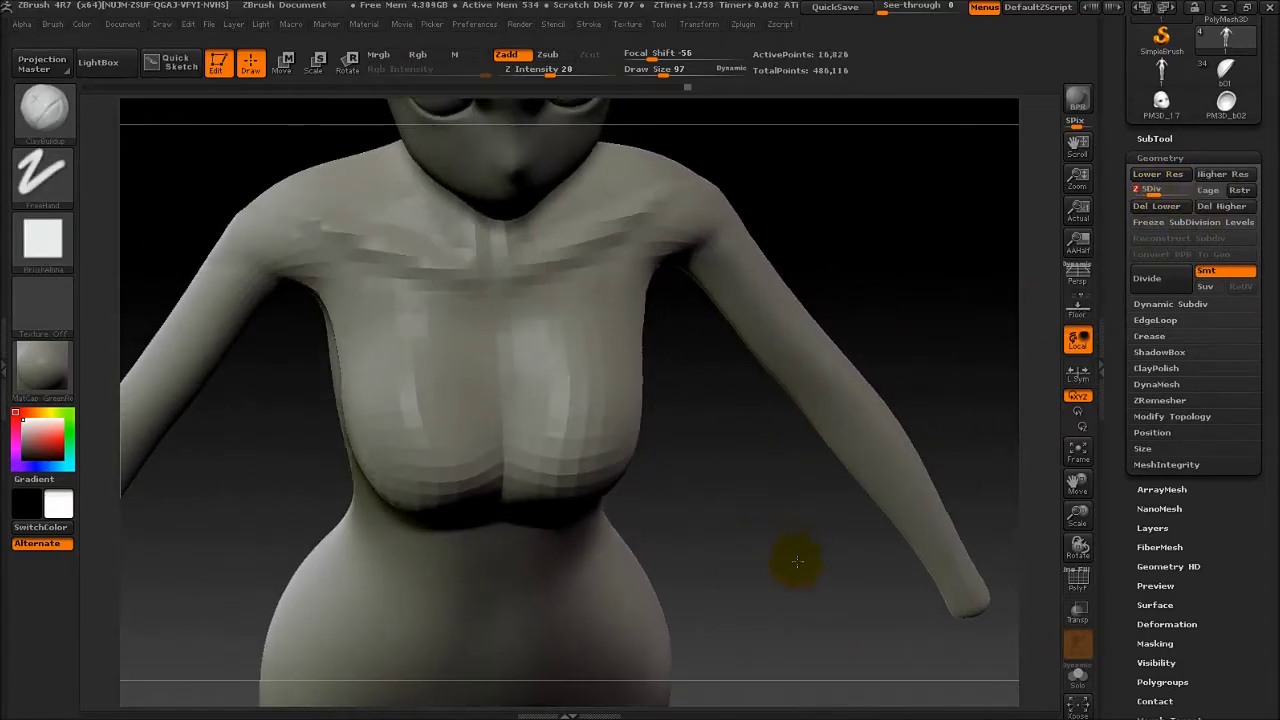
mouse_move(786, 563)
mouse_down()
mouse_move(820, 277)
mouse_move(795, 512)
mouse_move(800, 651)
mouse_up()
key(space)
drag(473, 473, 505, 473)
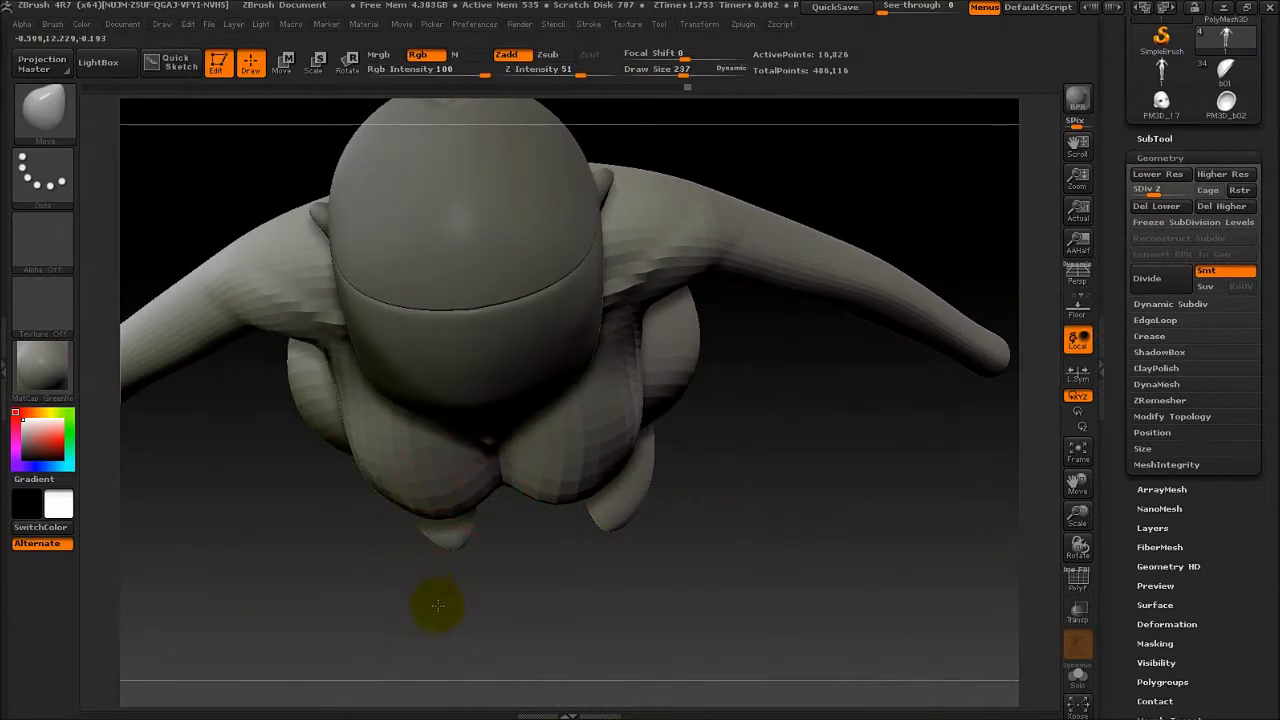
mouse_move(434, 600)
mouse_down()
mouse_move(399, 509)
mouse_move(526, 436)
mouse_move(525, 508)
mouse_up()
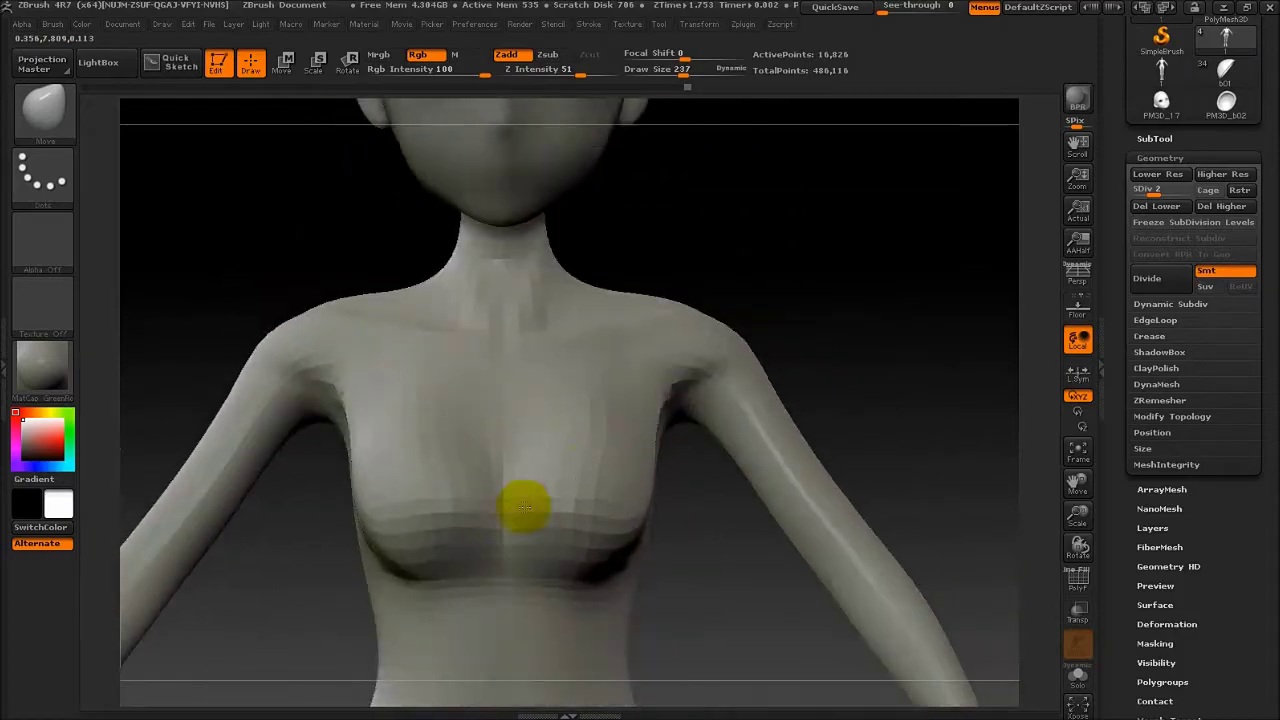
Step: Preview the highest subdivision level, then return to level 2 facing the torso front
drag(1155, 188, 1190, 188)
mouse_move(780, 497)
mouse_down()
mouse_move(808, 486)
mouse_move(812, 588)
mouse_move(614, 551)
mouse_move(451, 551)
mouse_up()
click(1153, 189)
mouse_move(445, 468)
mouse_down()
mouse_move(749, 514)
mouse_move(700, 623)
mouse_move(484, 503)
mouse_up()
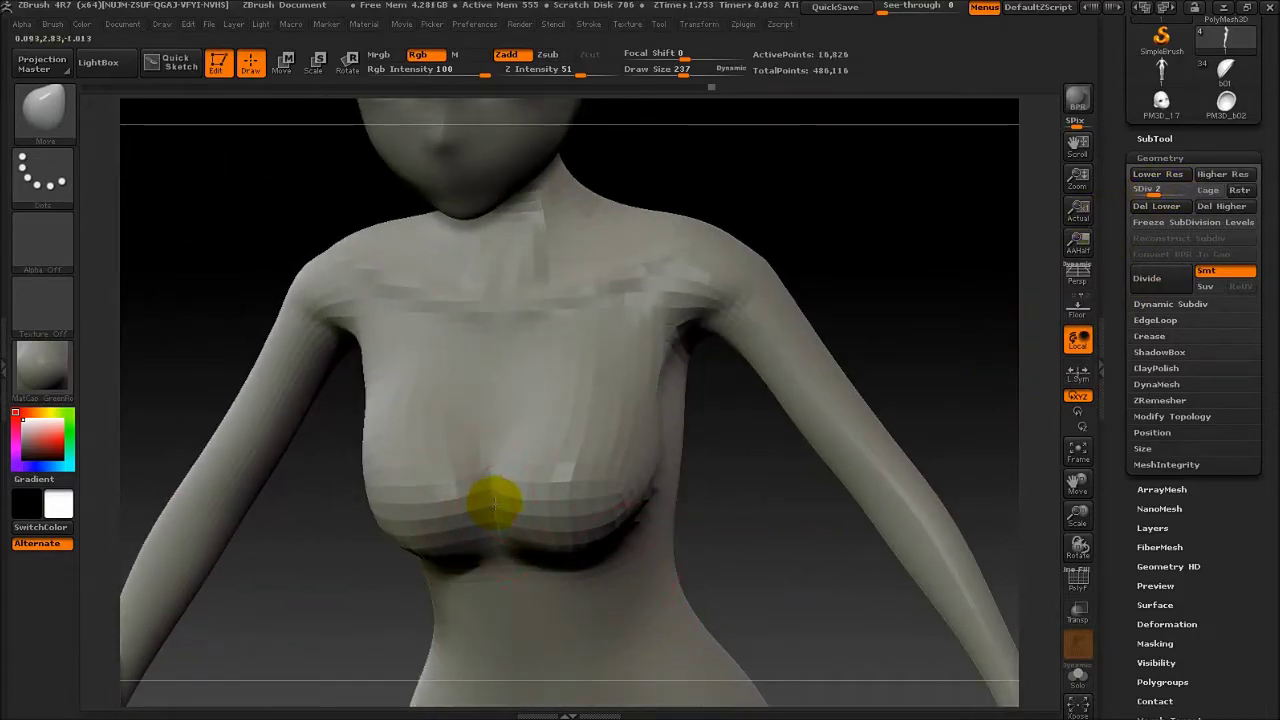
mouse_move(365, 585)
mouse_down()
mouse_move(420, 519)
mouse_move(457, 402)
mouse_up()
mouse_move(409, 553)
mouse_down()
mouse_move(449, 563)
mouse_move(1163, 190)
mouse_up()
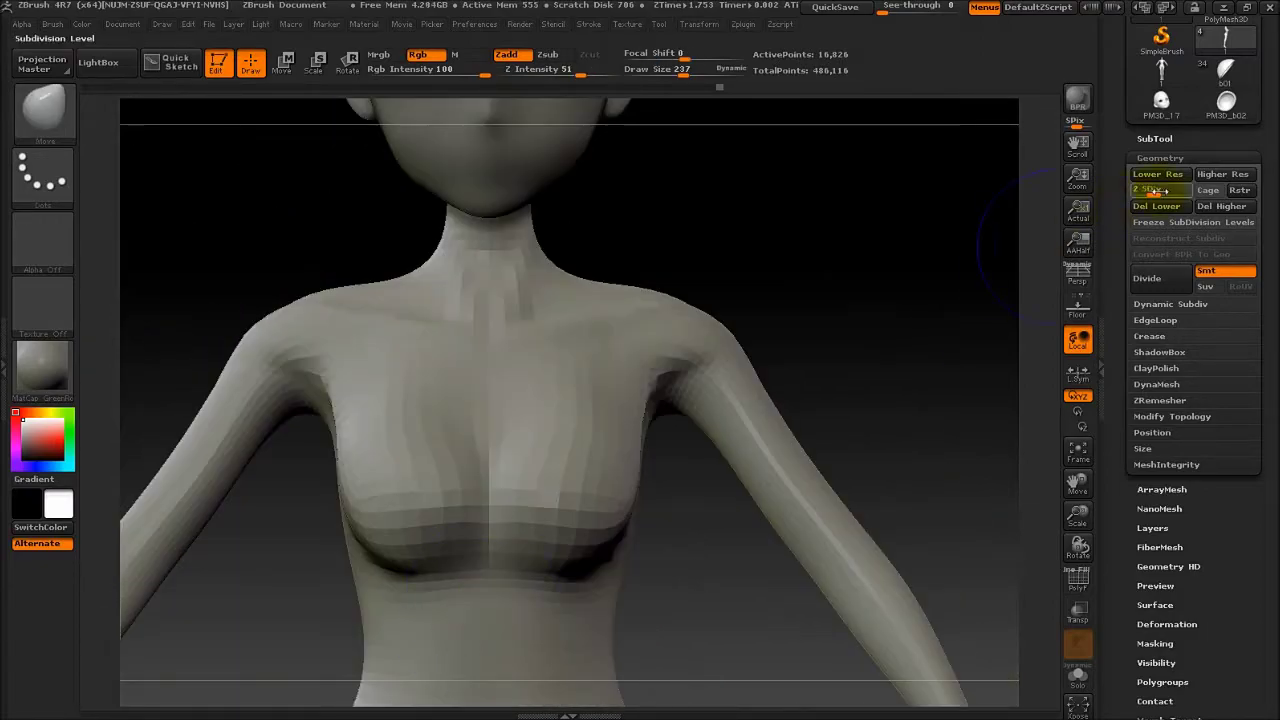
mouse_move(709, 558)
mouse_down()
mouse_move(723, 380)
mouse_move(490, 524)
mouse_up()
Step: Carve the crease under the chest with a slightly smaller Dam_Standard brush
key(b)
key(d)
key(s)
key(space)
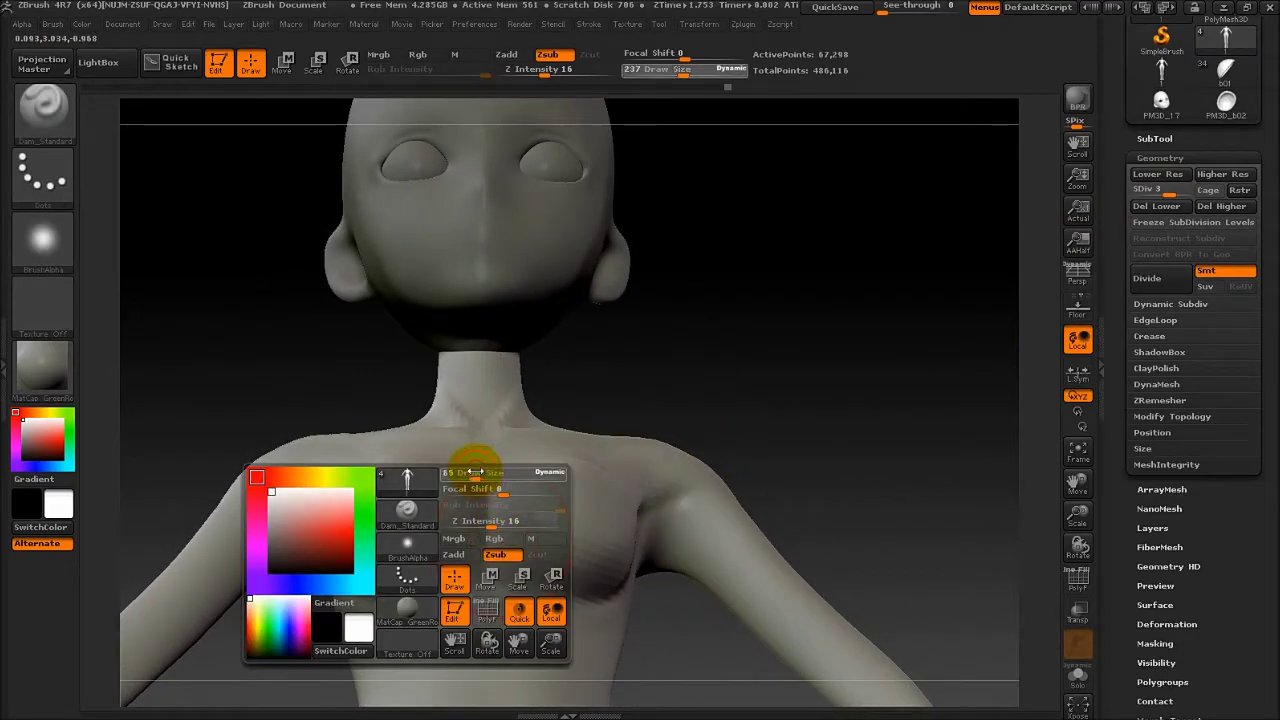
drag(475, 471, 471, 471)
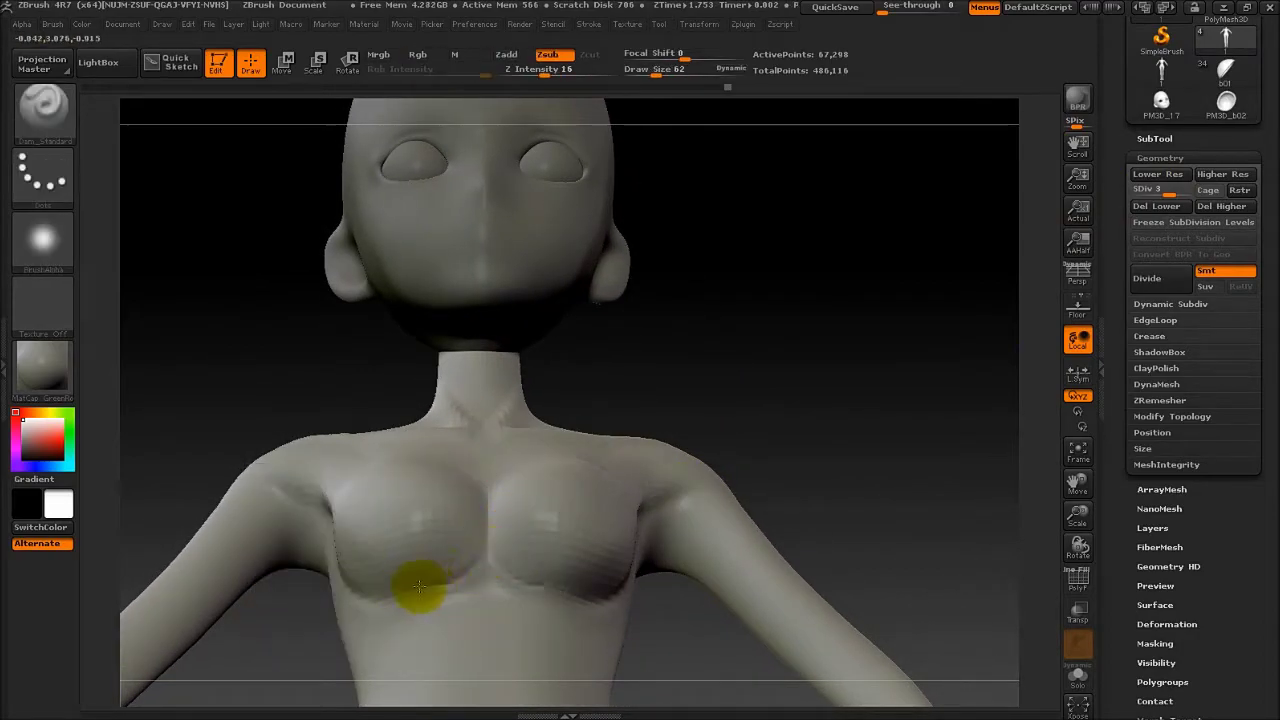
drag(420, 586, 508, 549)
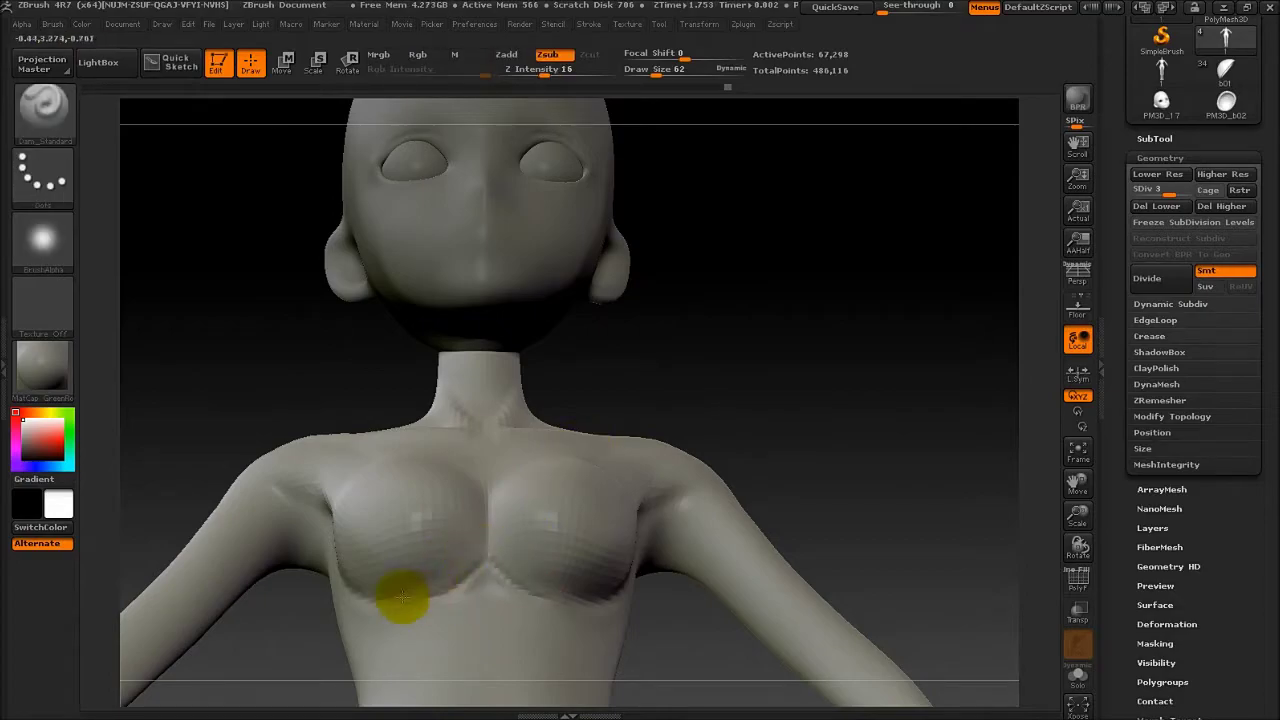
drag(416, 590, 450, 598)
Step: Carve and smooth the cleavage line between the breasts
mouse_move(849, 355)
mouse_down()
mouse_move(714, 566)
mouse_move(786, 506)
mouse_move(851, 534)
mouse_move(797, 580)
mouse_move(791, 491)
mouse_move(843, 563)
mouse_move(791, 563)
mouse_move(615, 333)
mouse_up()
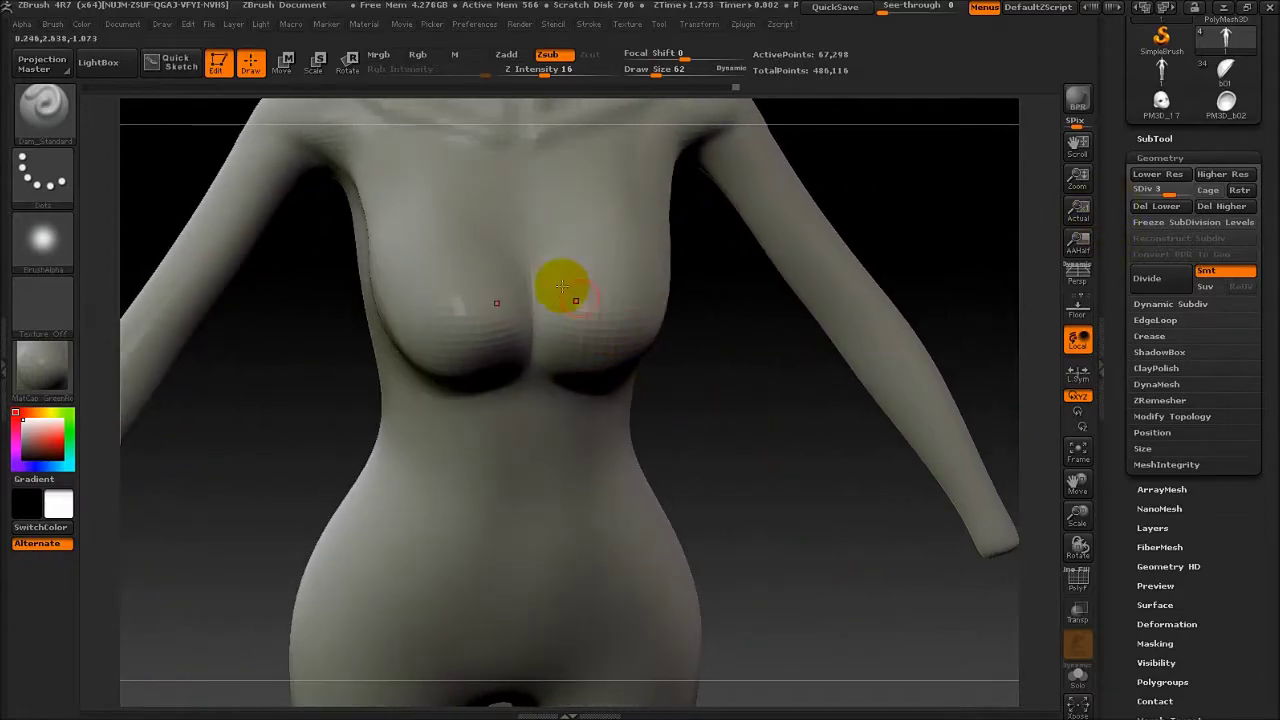
mouse_move(531, 333)
mouse_down()
mouse_move(543, 286)
mouse_move(541, 327)
mouse_up()
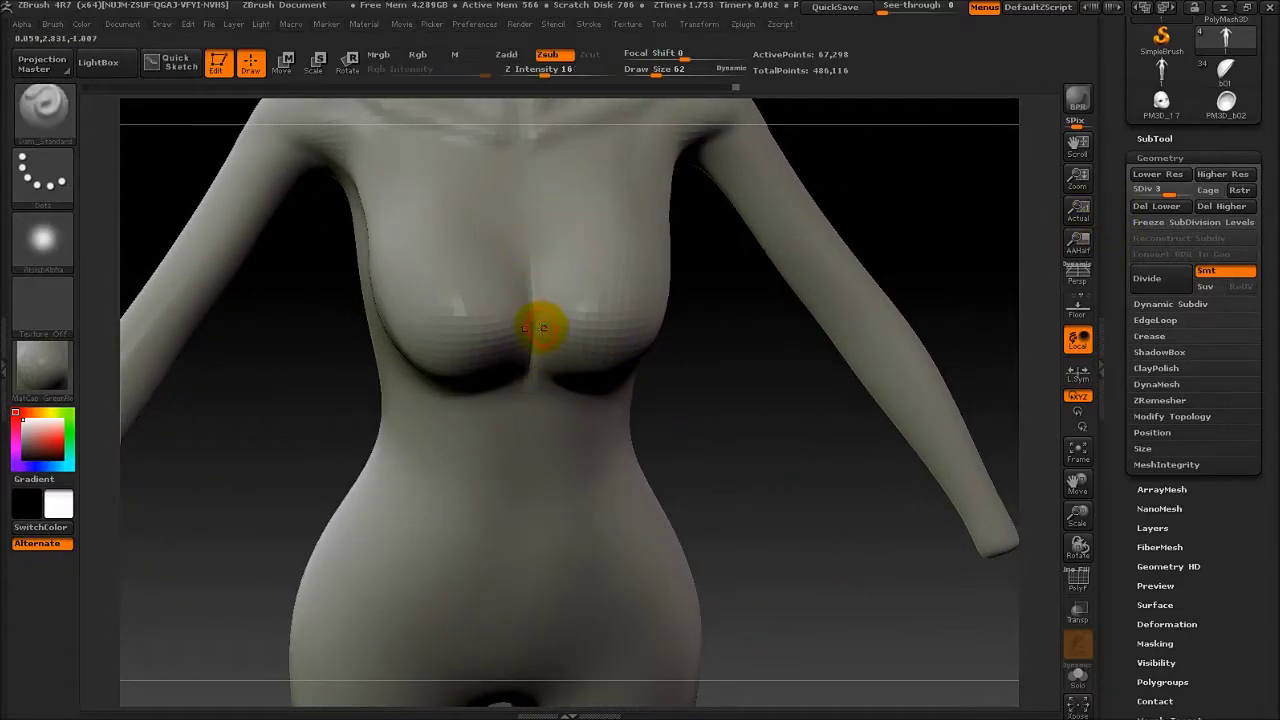
shift+drag(557, 260, 555, 342)
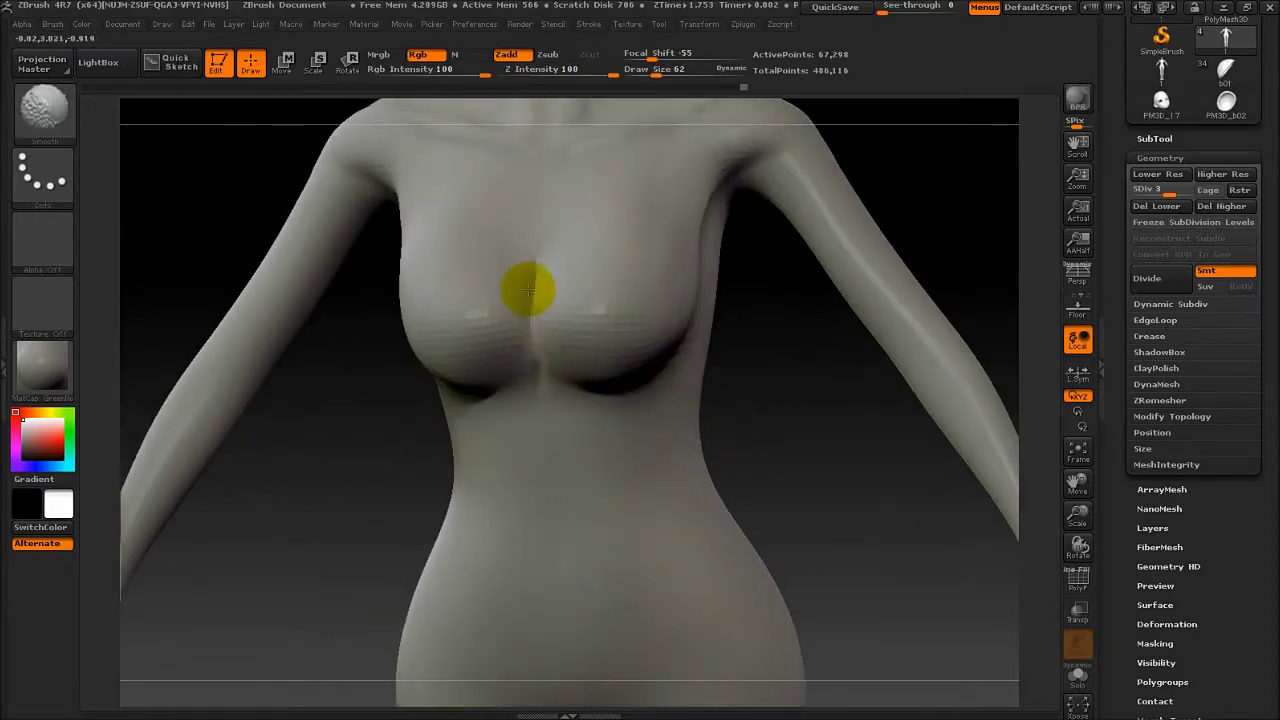
drag(549, 231, 823, 520)
Step: Switch to a large Move brush at size 310 to round out the body
key(space)
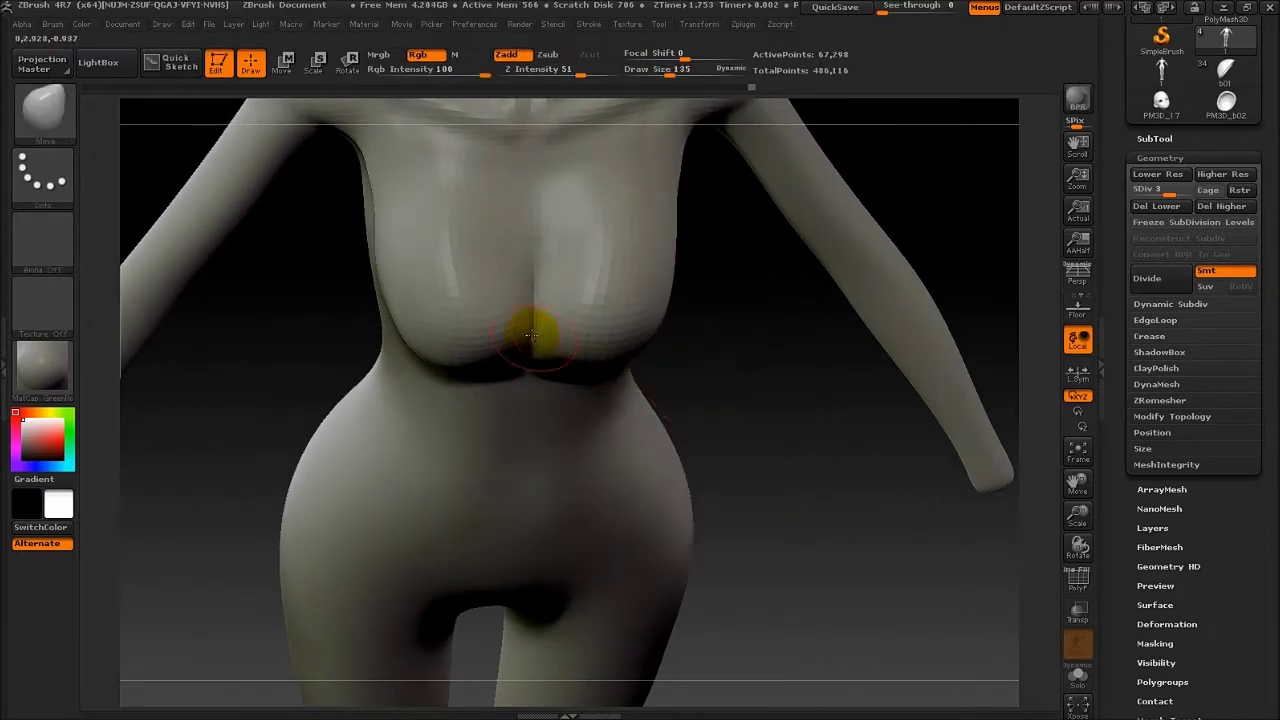
key(space)
mouse_move(529, 327)
mouse_down()
mouse_move(580, 350)
mouse_move(542, 390)
mouse_up()
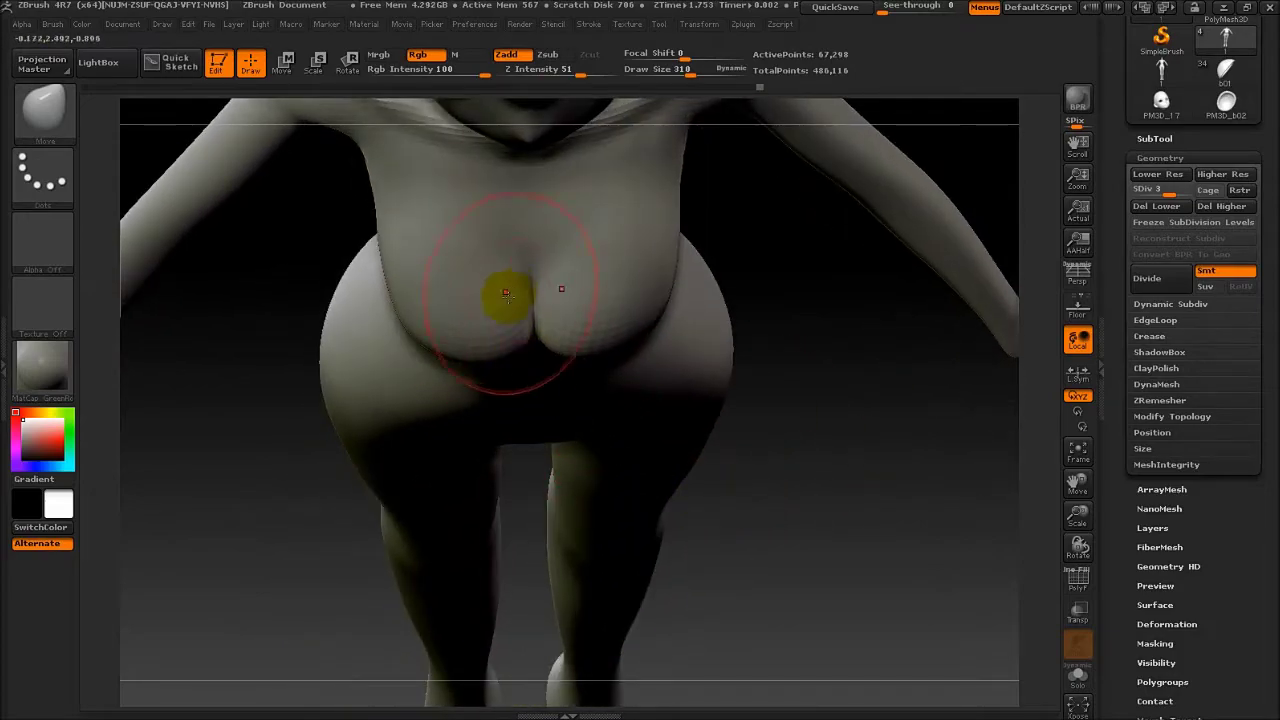
mouse_move(506, 292)
mouse_down()
mouse_move(851, 523)
mouse_move(443, 343)
mouse_move(523, 466)
mouse_move(538, 256)
mouse_move(482, 330)
mouse_move(549, 289)
mouse_move(537, 229)
mouse_move(470, 368)
mouse_move(580, 353)
mouse_up()
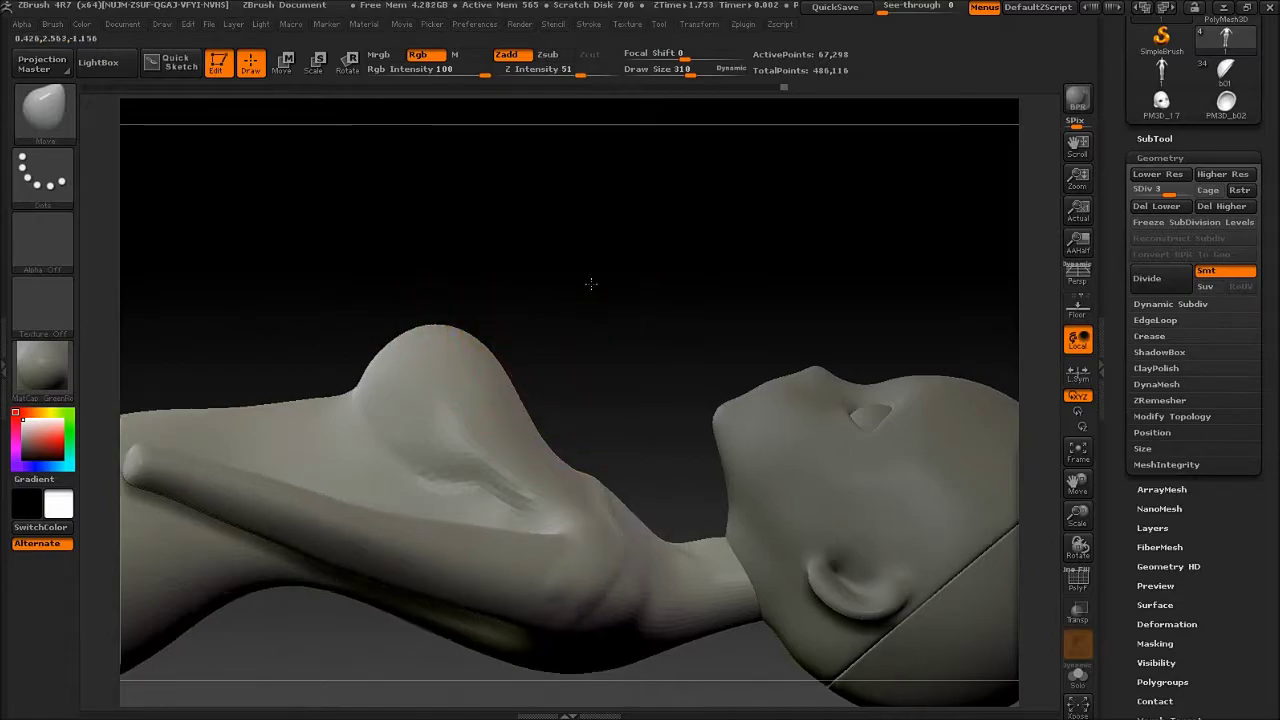
mouse_move(589, 286)
mouse_down()
mouse_move(586, 306)
mouse_move(372, 363)
mouse_up()
mouse_move(563, 303)
mouse_down()
mouse_move(586, 449)
mouse_move(686, 463)
mouse_move(574, 426)
mouse_move(288, 427)
mouse_move(560, 531)
mouse_move(1051, 225)
mouse_move(617, 471)
mouse_move(503, 471)
mouse_move(551, 313)
mouse_move(620, 321)
mouse_up()
key(space)
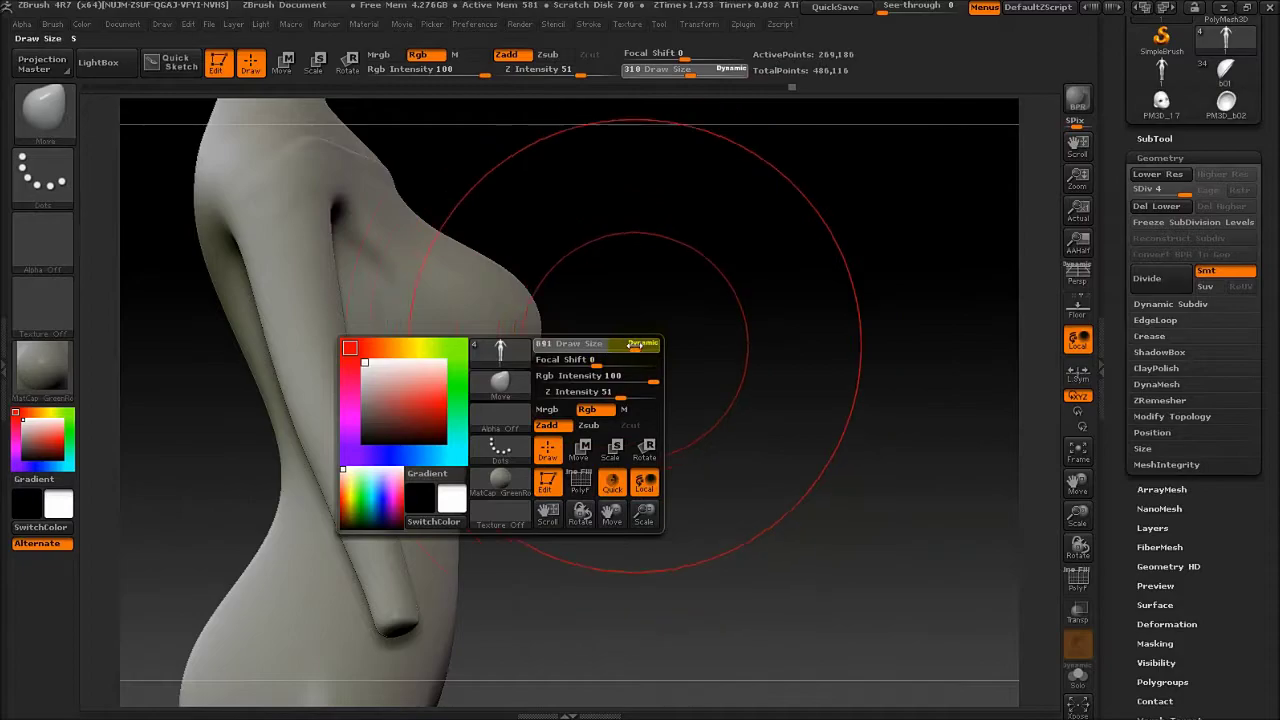
Step: Smooth the chest surface while orbiting between side and front views
mouse_move(626, 385)
mouse_down()
mouse_move(466, 391)
mouse_move(550, 304)
mouse_move(534, 451)
mouse_move(700, 563)
mouse_move(683, 560)
mouse_move(645, 462)
mouse_move(560, 370)
mouse_move(513, 215)
mouse_up()
key(space)
key(shift)
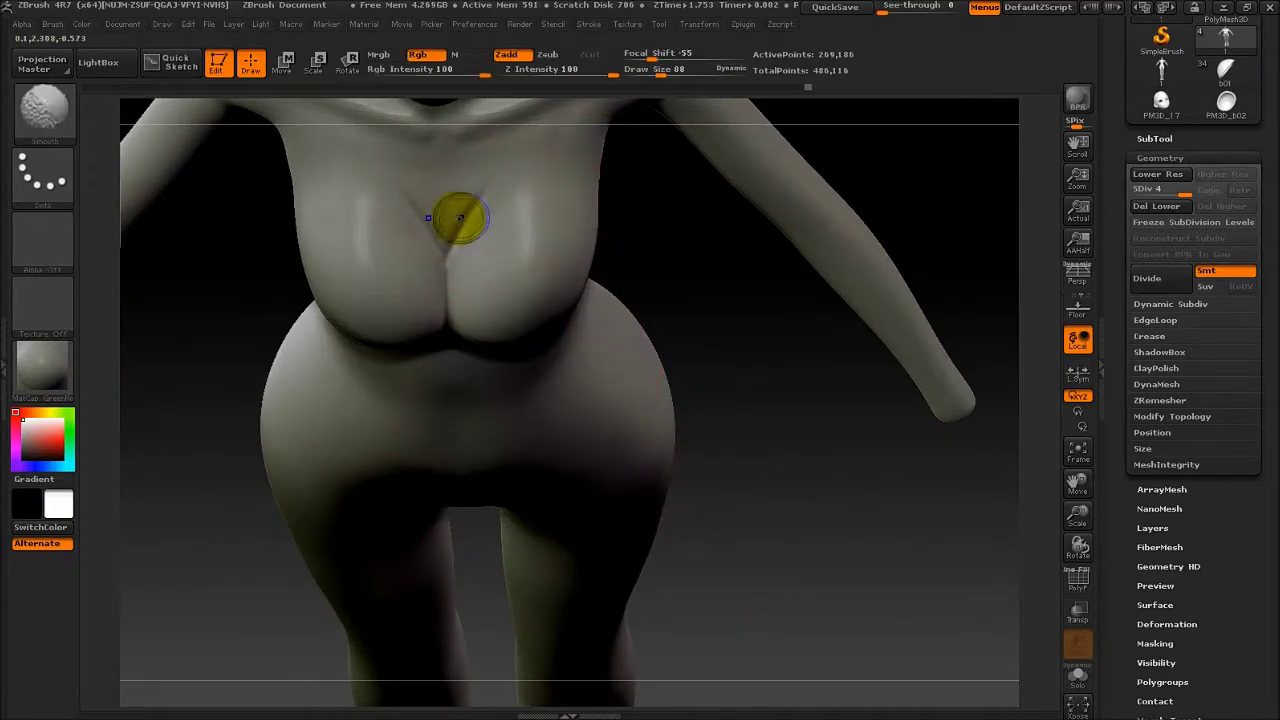
mouse_move(443, 250)
mouse_down()
mouse_move(444, 508)
mouse_move(608, 366)
mouse_move(650, 366)
mouse_up()
key(space)
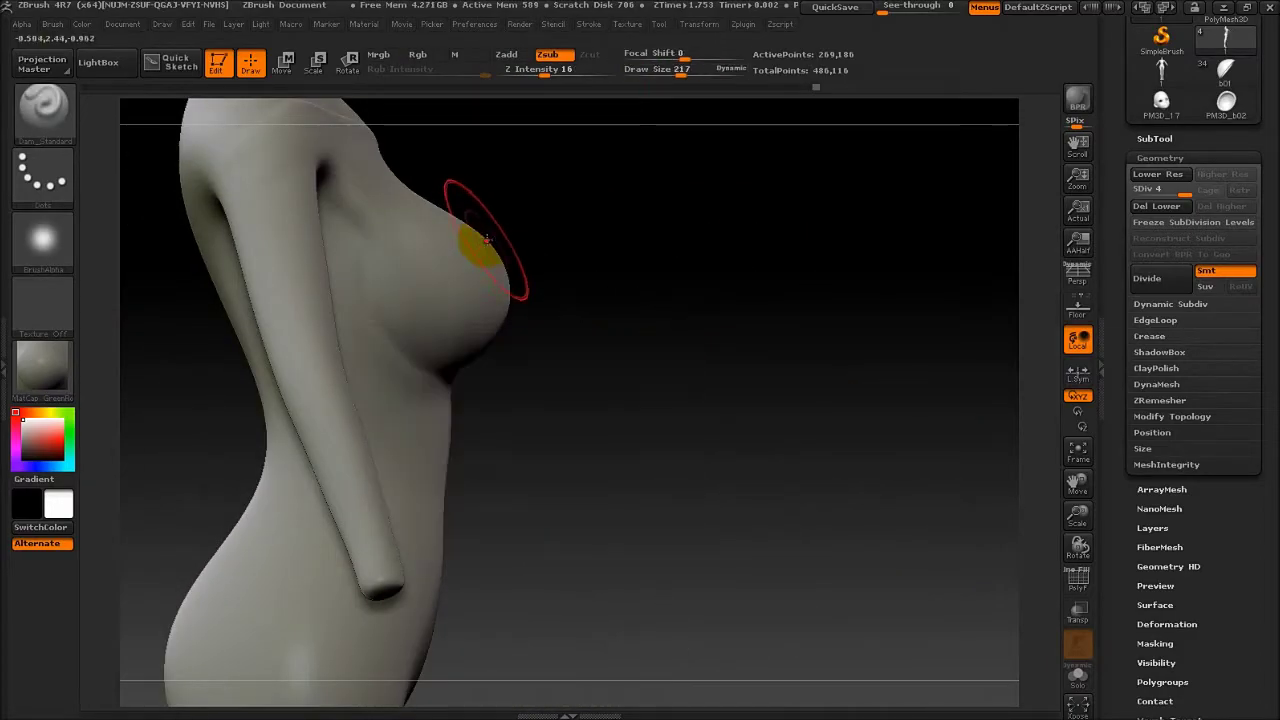
mouse_move(571, 229)
mouse_down()
mouse_move(625, 422)
mouse_move(630, 353)
mouse_move(606, 471)
mouse_up()
Step: Enlarge the brush to 393 and drop the body to subdivision level 2
key(shift)
key(space)
mouse_move(580, 337)
mouse_down()
mouse_move(660, 337)
mouse_move(637, 388)
mouse_move(509, 251)
mouse_move(613, 344)
mouse_up()
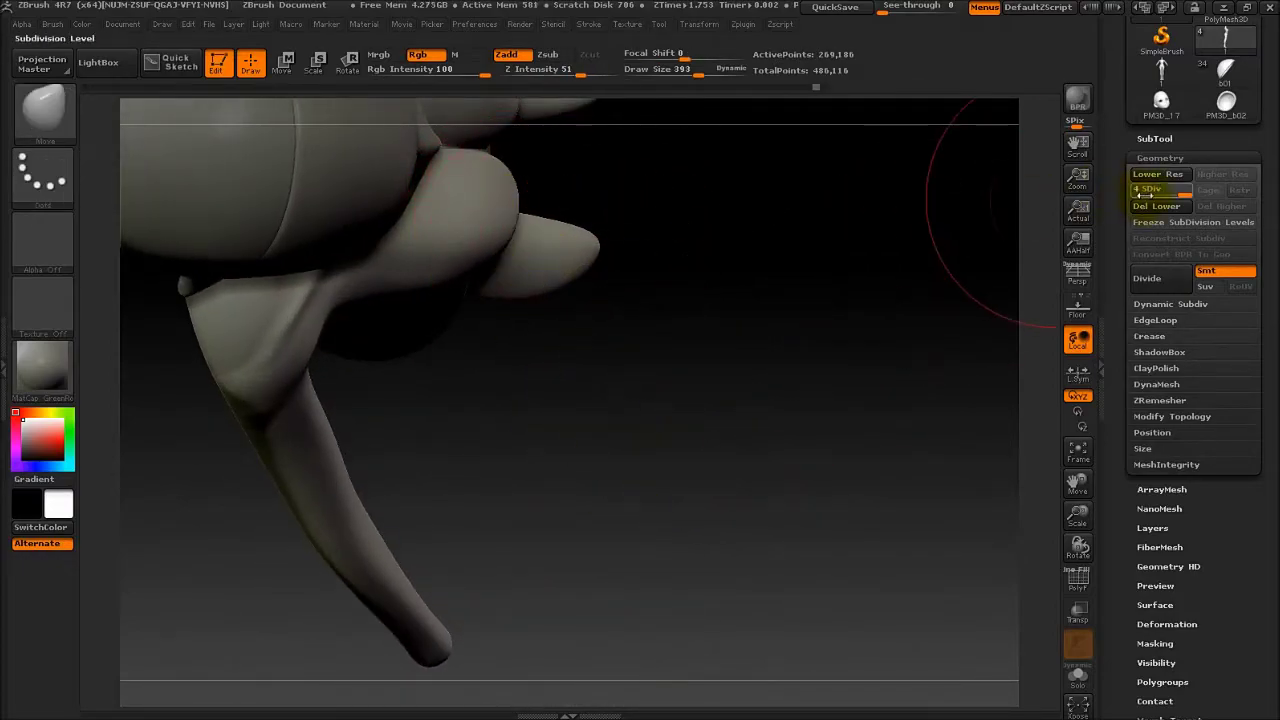
drag(664, 384, 663, 237)
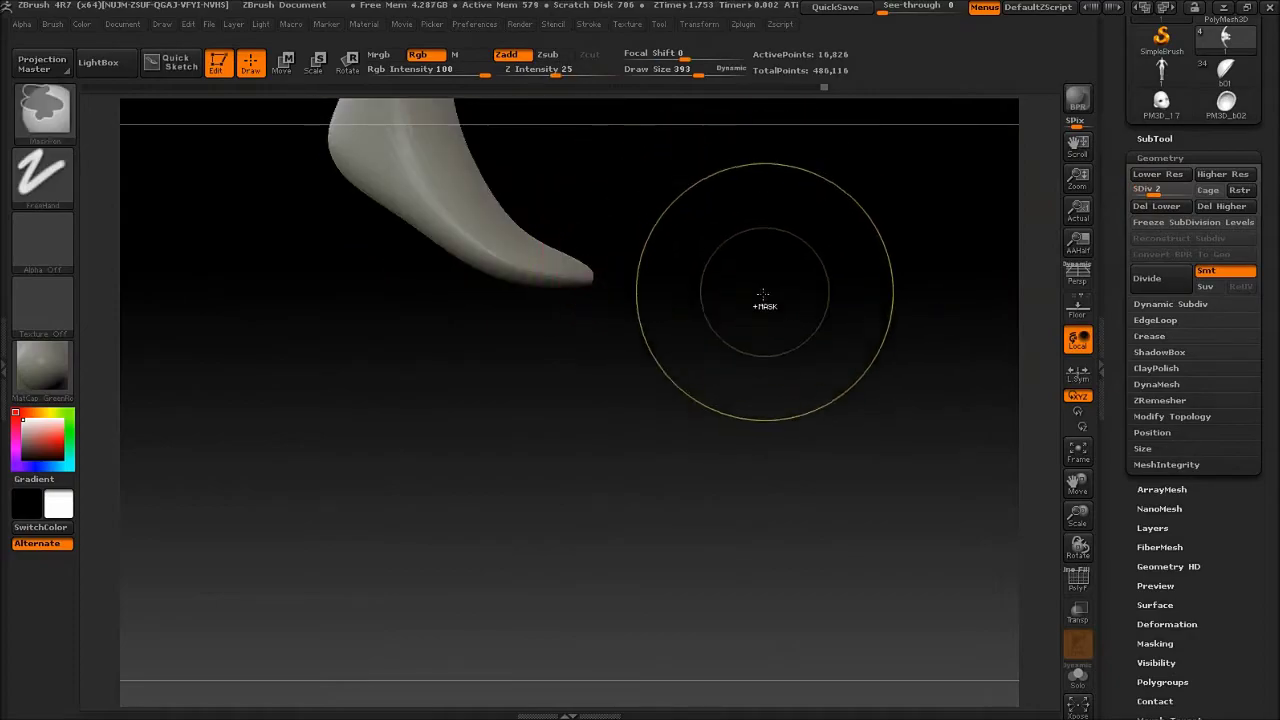
Step: Lasso-hide everything except the chest section and orbit around it
mouse_move(766, 300)
alt+mouse_down()
mouse_move(640, 551)
mouse_move(686, 375)
mouse_move(643, 357)
mouse_move(566, 362)
alt+mouse_up()
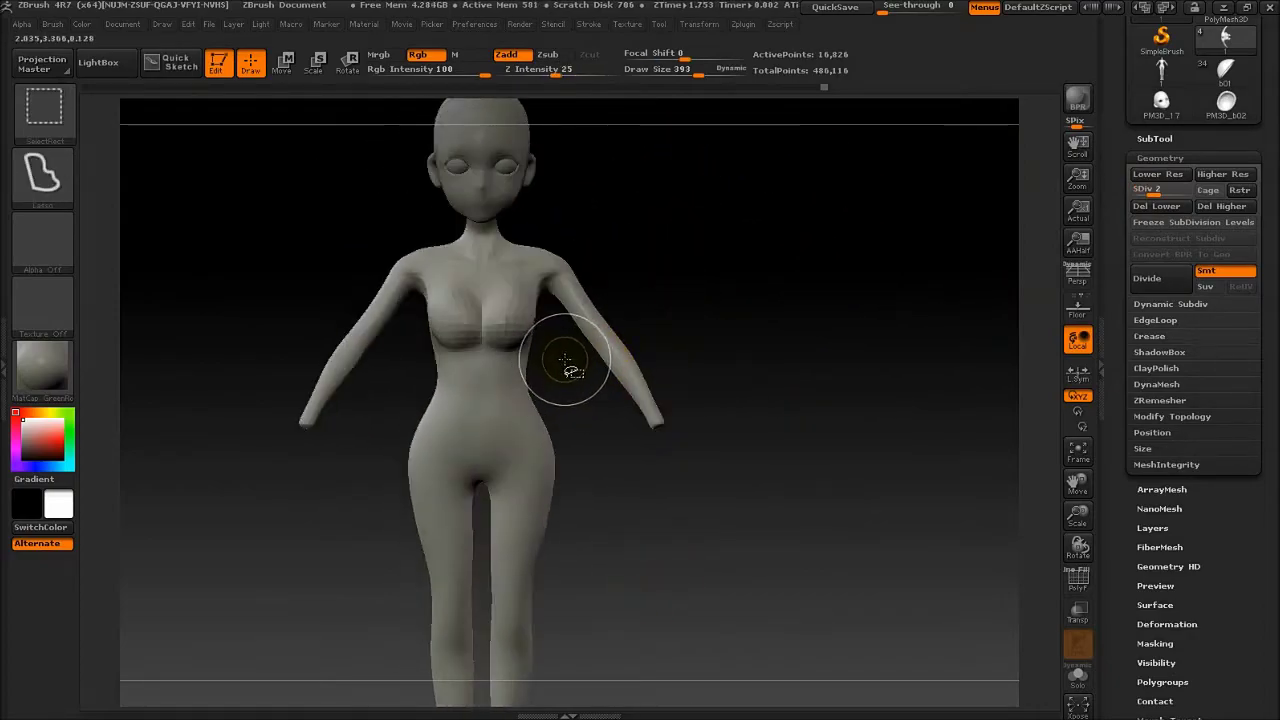
ctrl+shift+drag(430, 390, 420, 382)
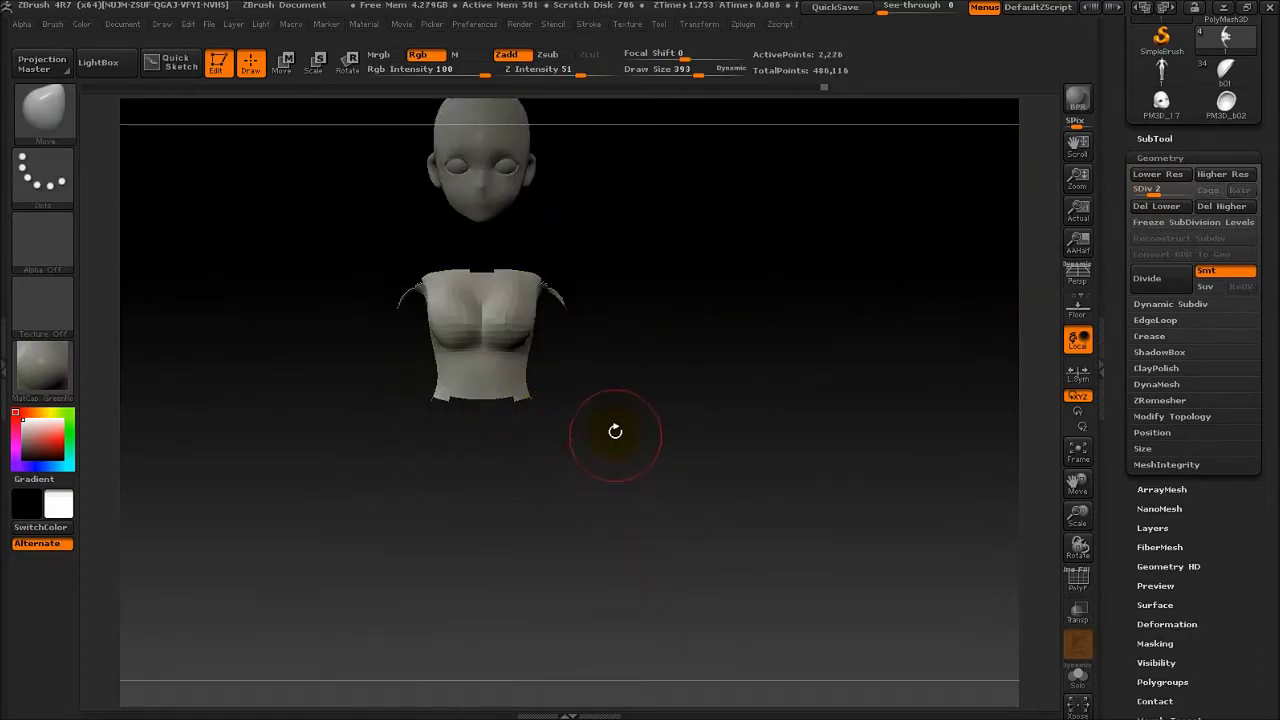
mouse_move(563, 471)
mouse_down()
mouse_move(663, 414)
mouse_move(626, 366)
mouse_move(682, 449)
mouse_move(749, 443)
mouse_move(757, 377)
mouse_move(749, 463)
mouse_move(682, 510)
mouse_move(680, 551)
mouse_move(771, 471)
mouse_move(791, 429)
mouse_move(831, 451)
mouse_move(820, 471)
mouse_move(686, 457)
mouse_move(729, 571)
mouse_move(929, 357)
mouse_move(749, 523)
mouse_move(979, 242)
mouse_move(846, 434)
mouse_move(849, 594)
mouse_move(863, 503)
mouse_move(848, 505)
mouse_move(829, 634)
mouse_move(614, 523)
mouse_up()
key(space)
key(space)
drag(512, 474, 395, 580)
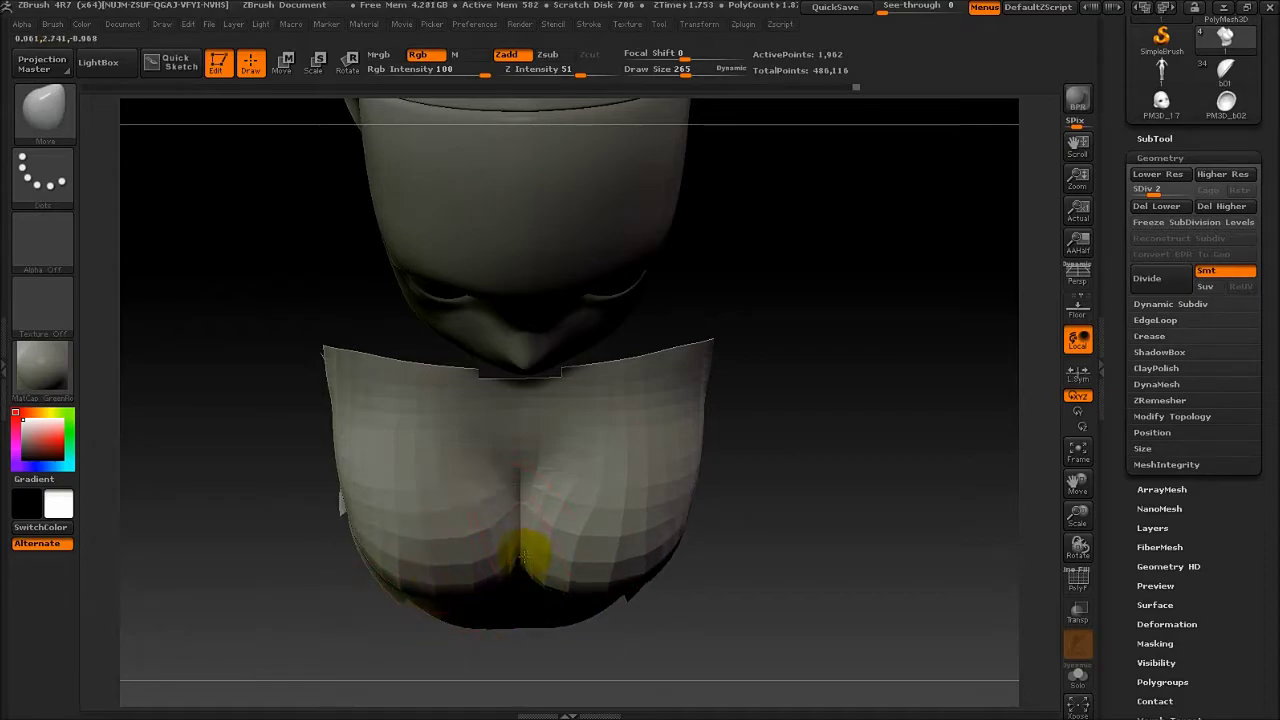
Step: Shrink the brush to 93 and drop the chest to subdivision level 1
key(space)
drag(470, 402, 440, 402)
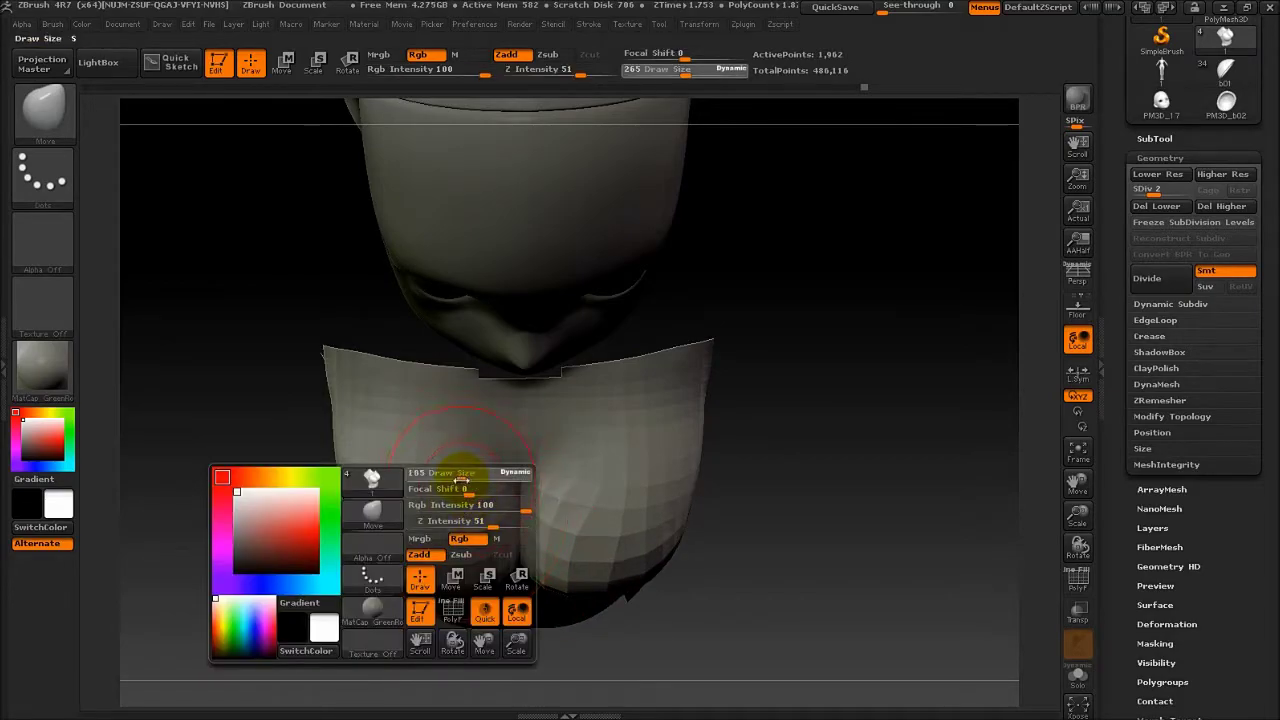
drag(1150, 190, 1138, 190)
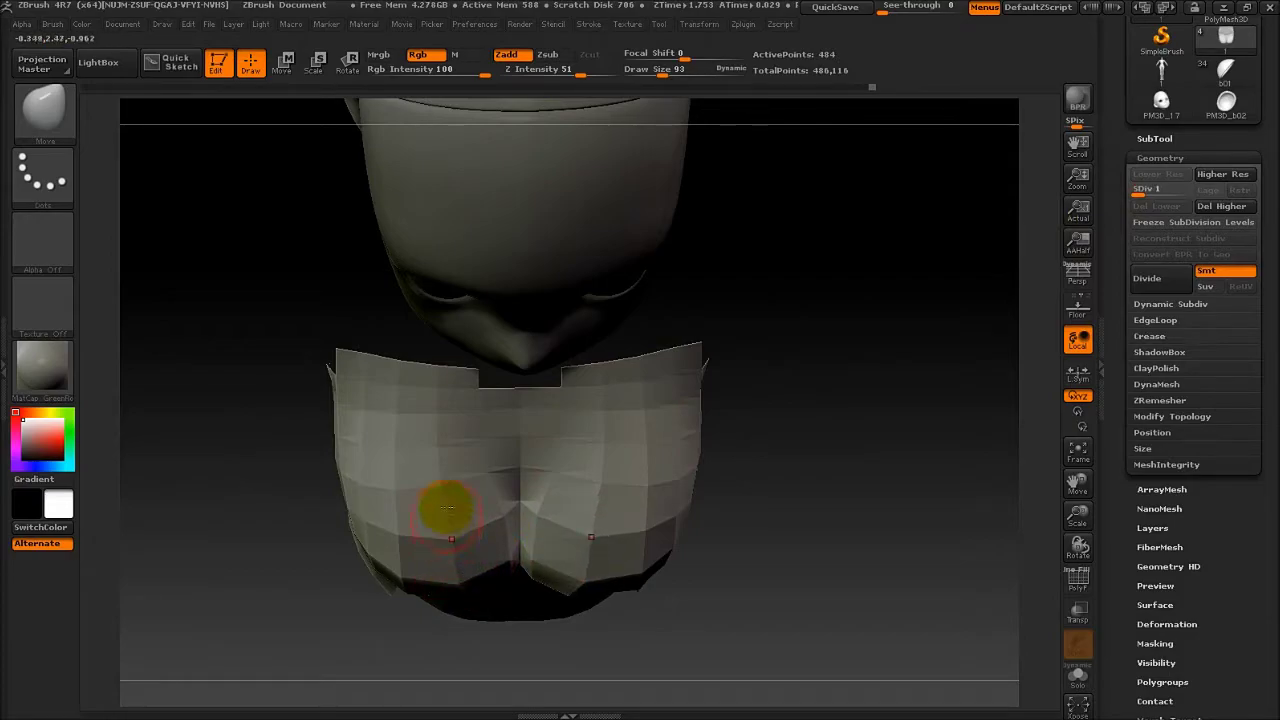
mouse_move(455, 580)
mouse_down()
mouse_move(320, 551)
mouse_move(468, 634)
mouse_up()
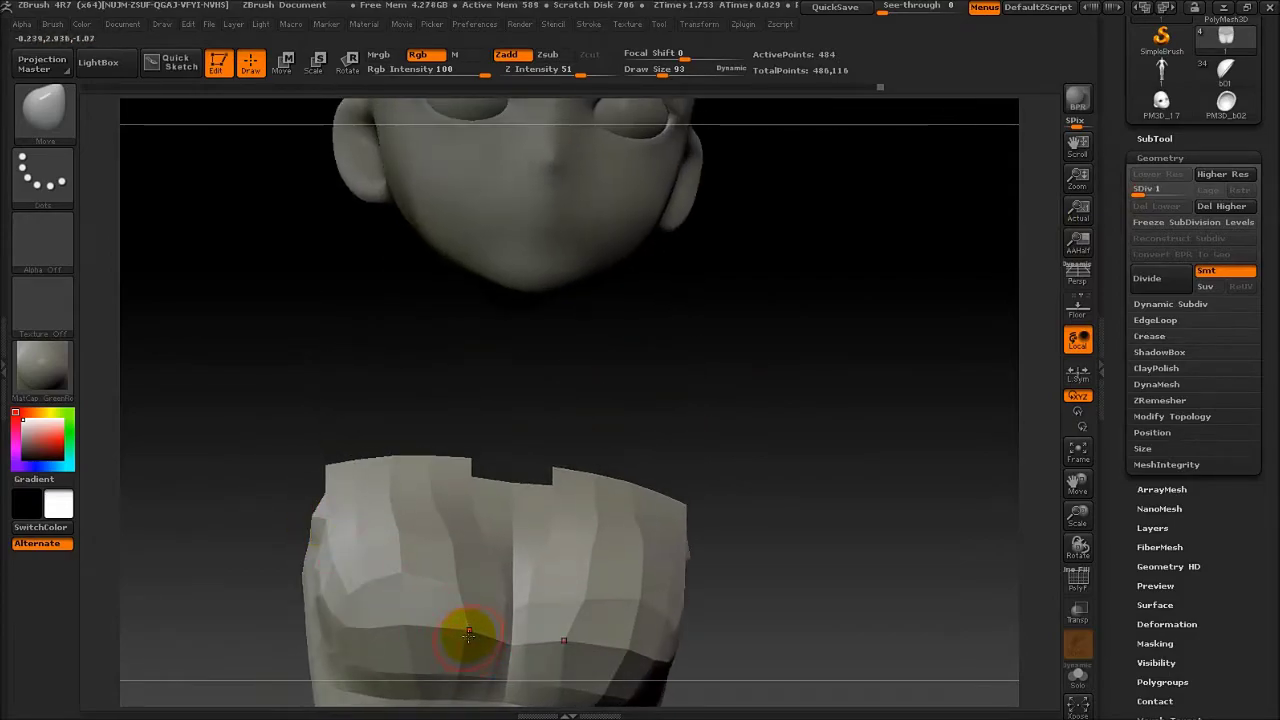
Step: Check the chest from below, then raise to subdivision level 3 and orbit around
alt+drag(808, 463, 866, 320)
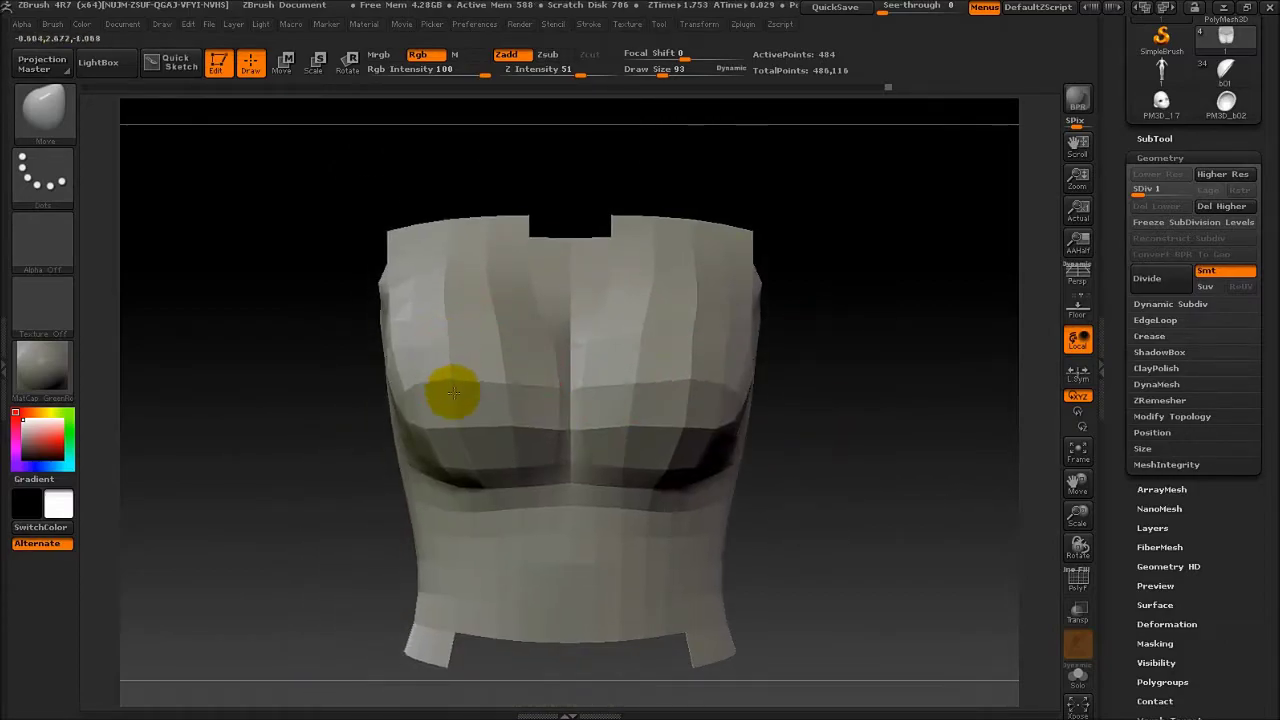
drag(775, 347, 829, 546)
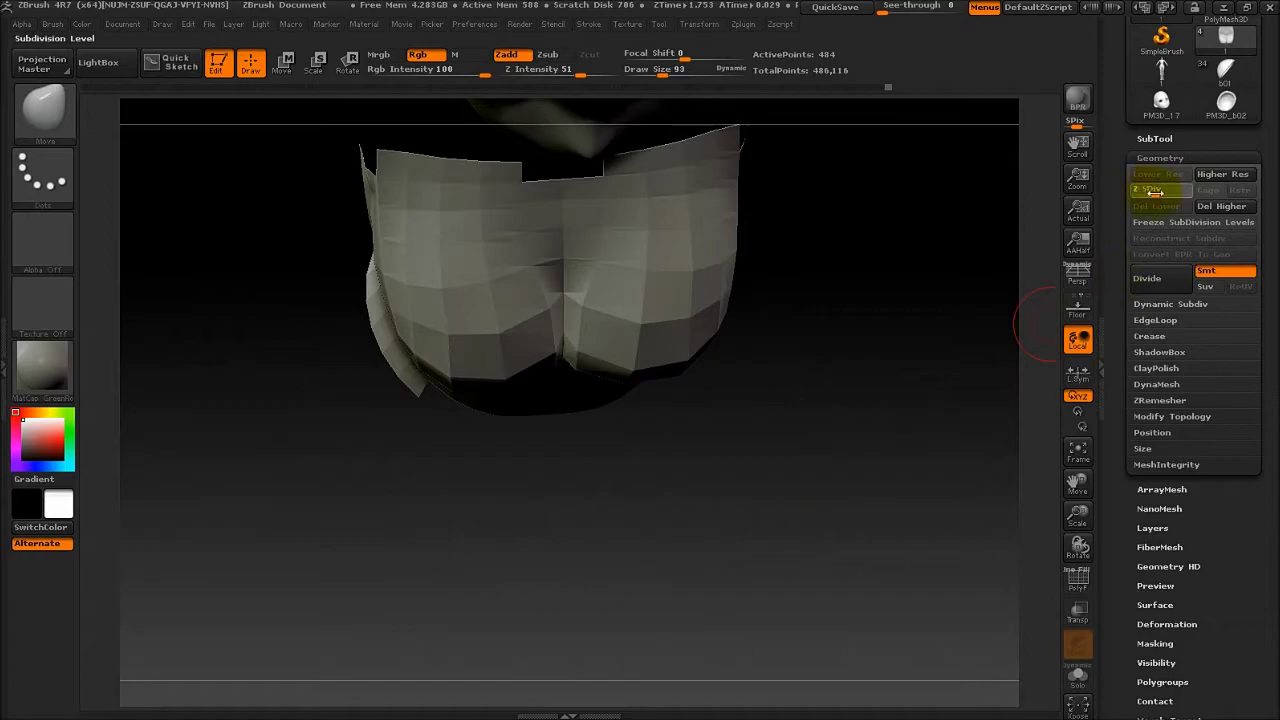
click(1153, 190)
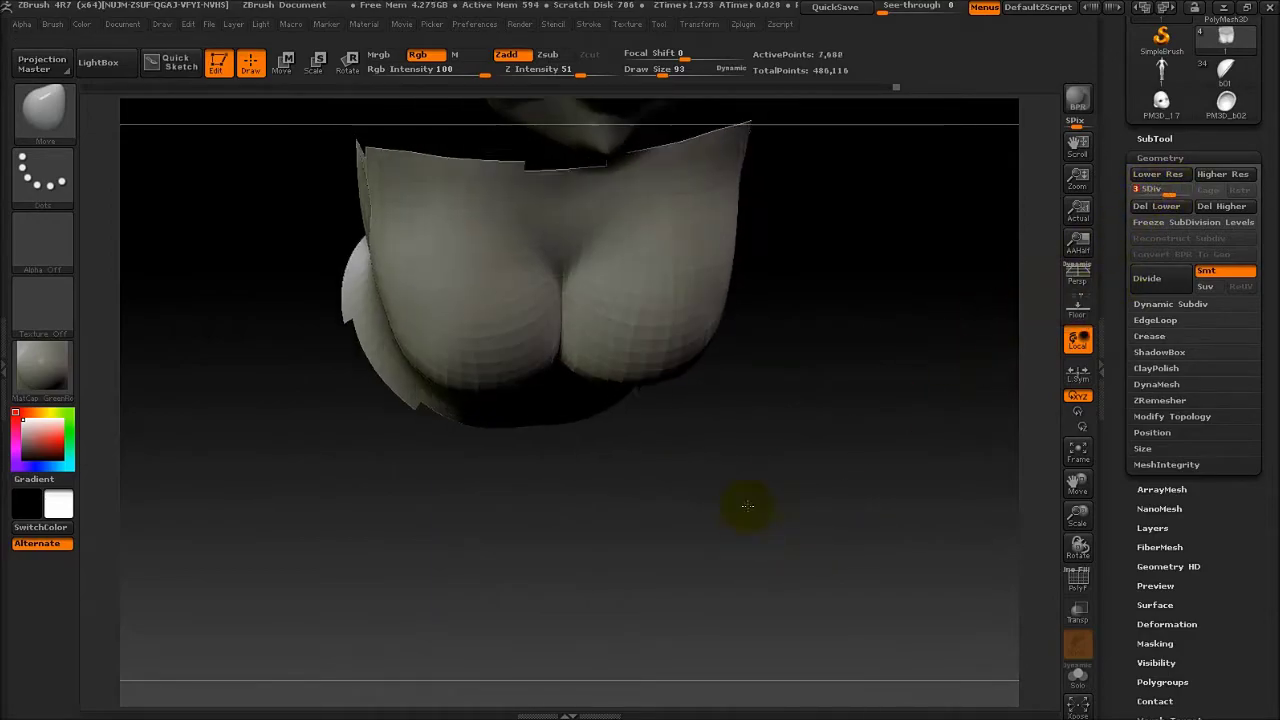
mouse_move(748, 505)
mouse_down()
mouse_move(757, 332)
mouse_move(728, 414)
mouse_move(748, 423)
mouse_move(777, 500)
mouse_move(709, 546)
mouse_move(743, 400)
mouse_move(657, 443)
mouse_move(734, 424)
mouse_up()
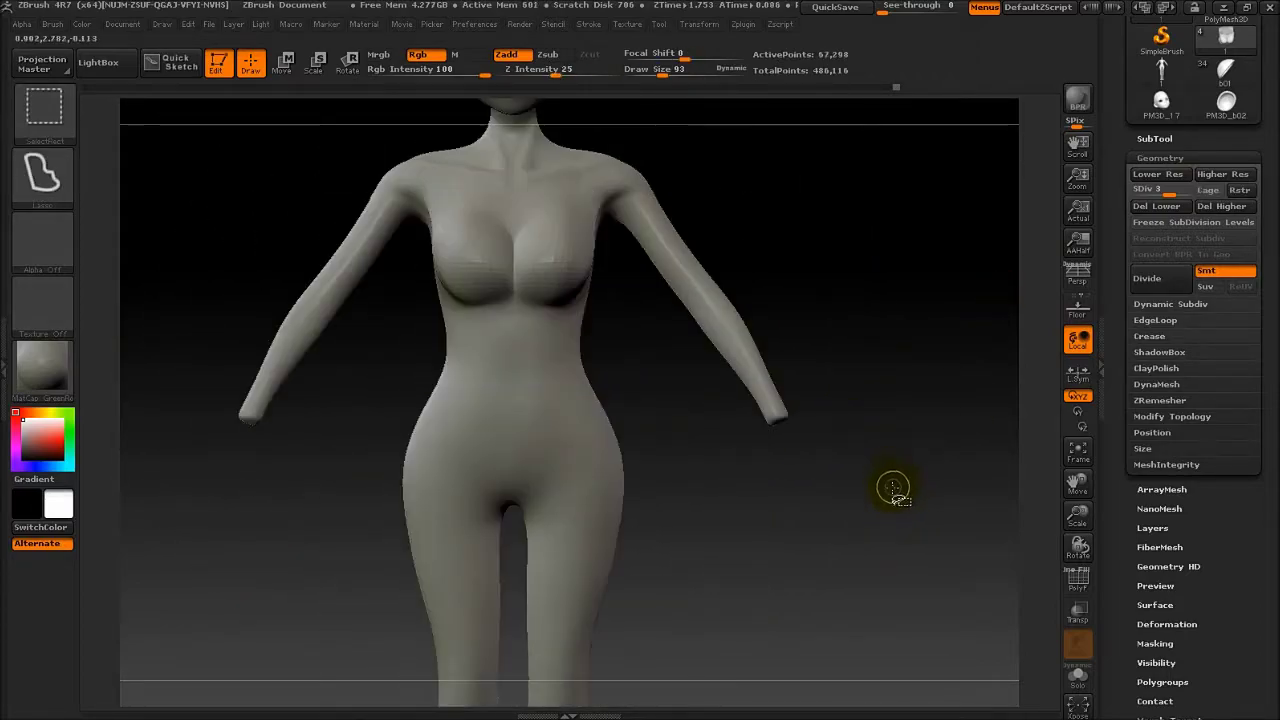
mouse_move(894, 489)
mouse_down()
mouse_move(849, 551)
mouse_move(869, 625)
mouse_move(708, 571)
mouse_move(835, 395)
mouse_up()
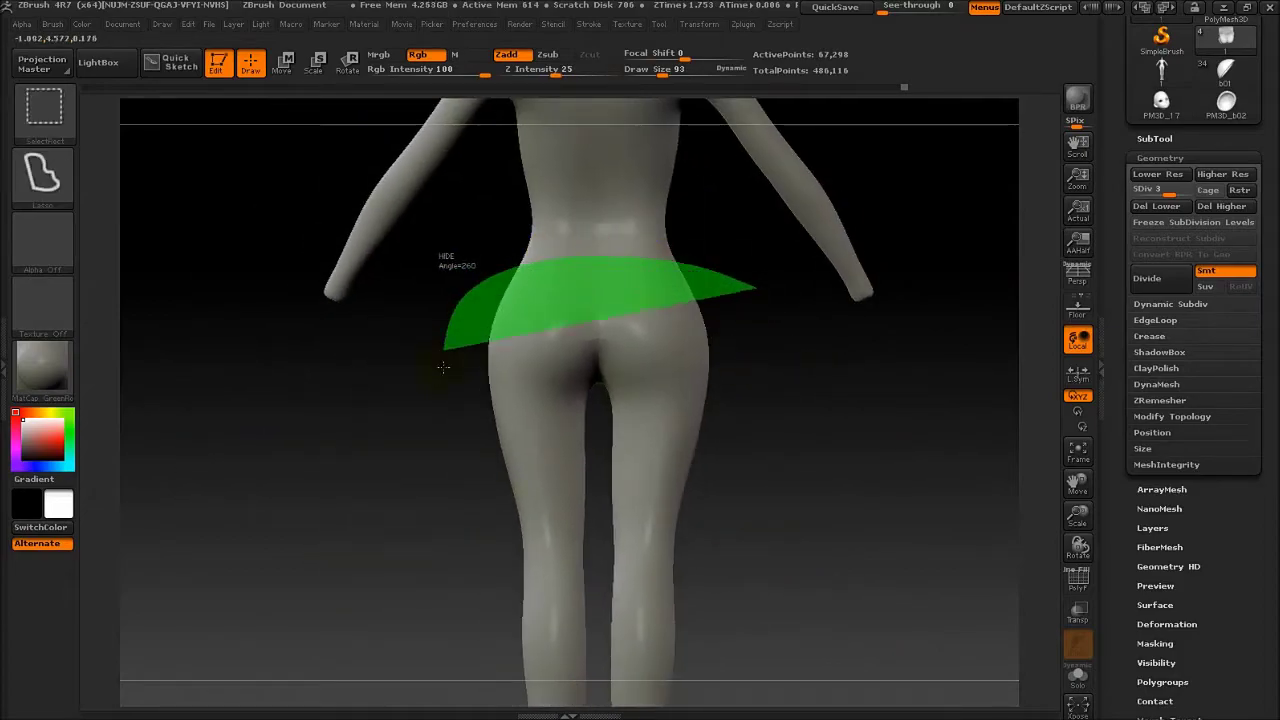
Step: Isolate the hip section by hiding the rest of the body
mouse_move(443, 367)
ctrl+shift+mouse_down()
mouse_move(786, 454)
mouse_move(951, 449)
mouse_move(810, 299)
ctrl+shift+mouse_up()
ctrl+shift+click(823, 328)
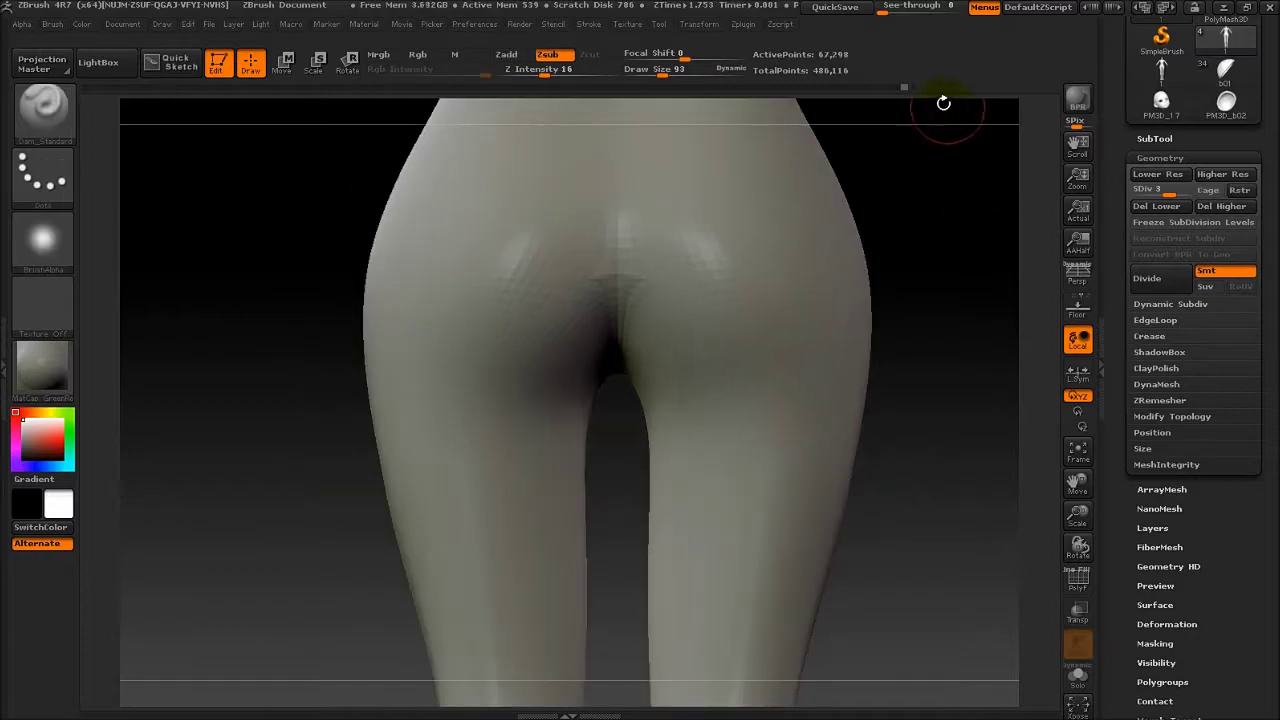
key(ctrl+z)
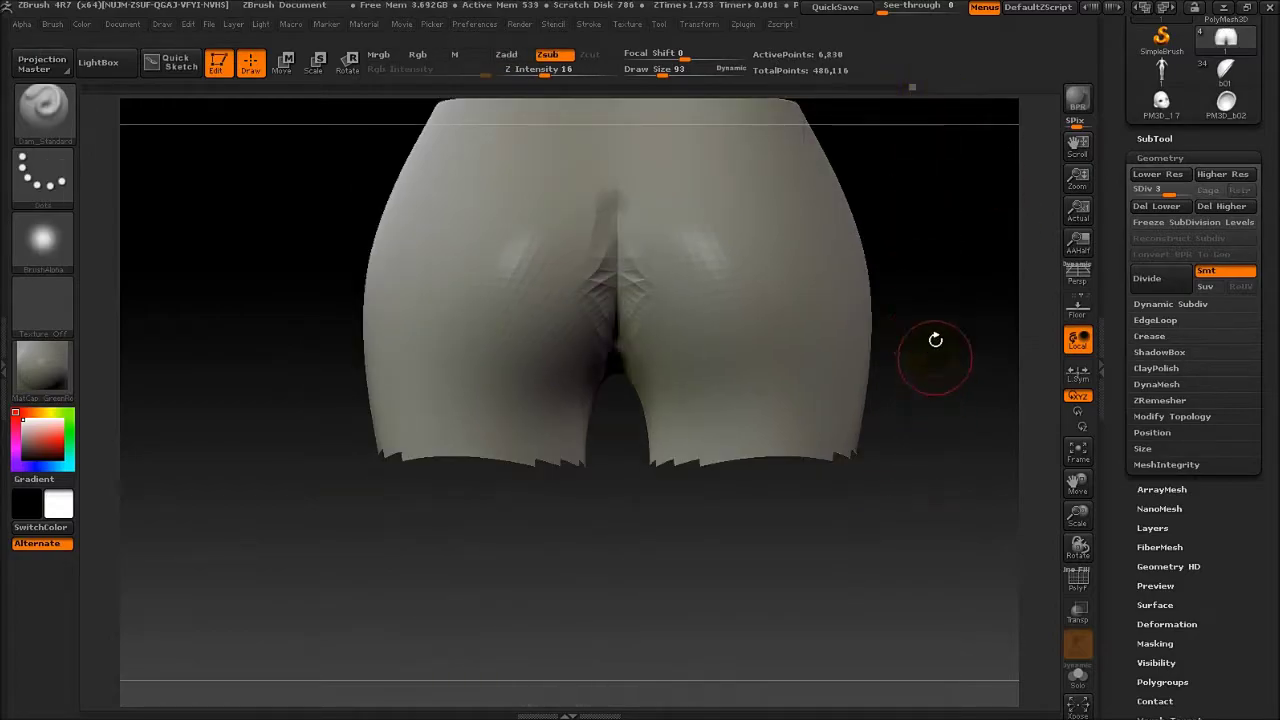
drag(935, 340, 866, 571)
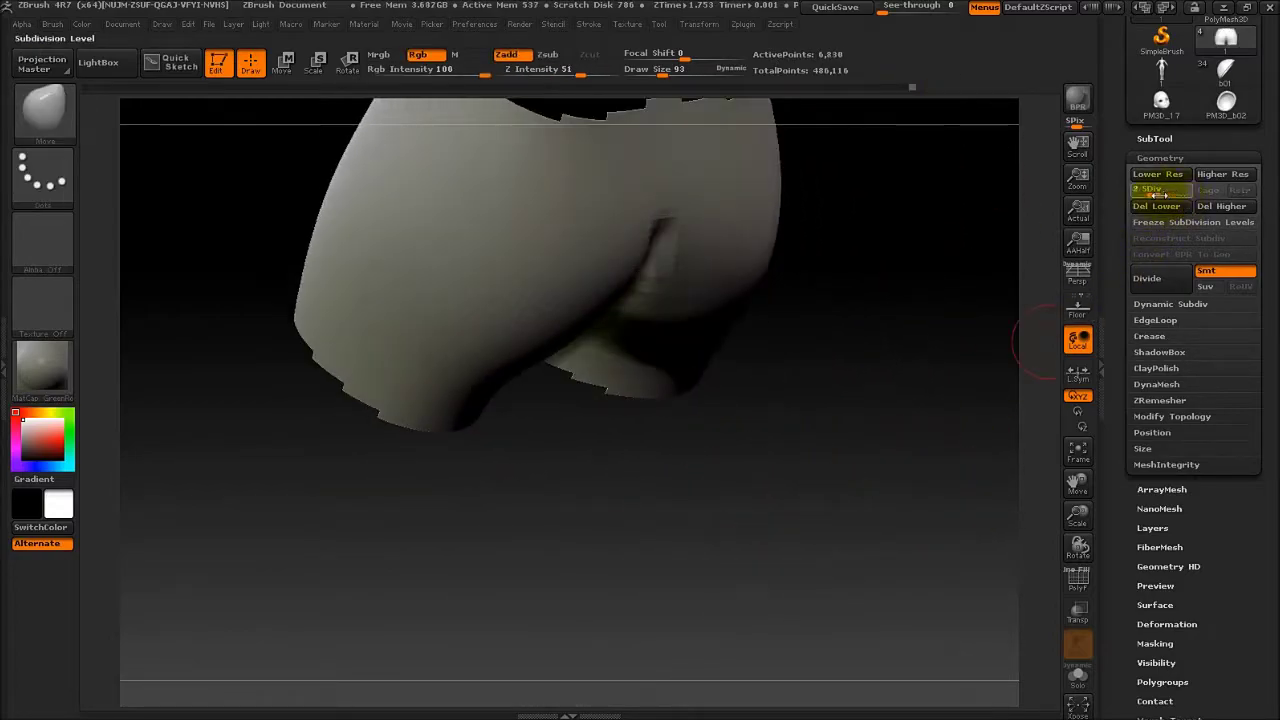
Step: At subdivision level 2, pull the right hip outward with a size-223 brush
click(1160, 193)
key(space)
mouse_move(737, 371)
mouse_down()
mouse_move(690, 541)
mouse_move(760, 457)
mouse_move(706, 434)
mouse_up()
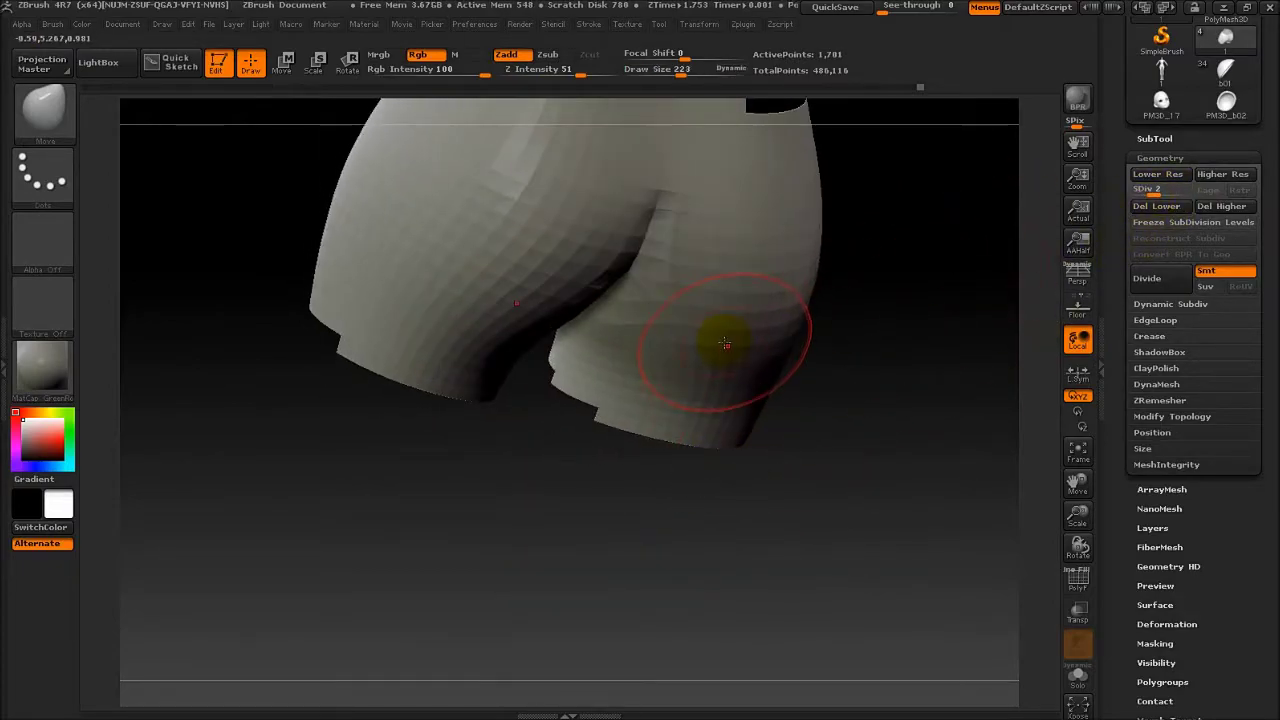
drag(693, 378, 712, 370)
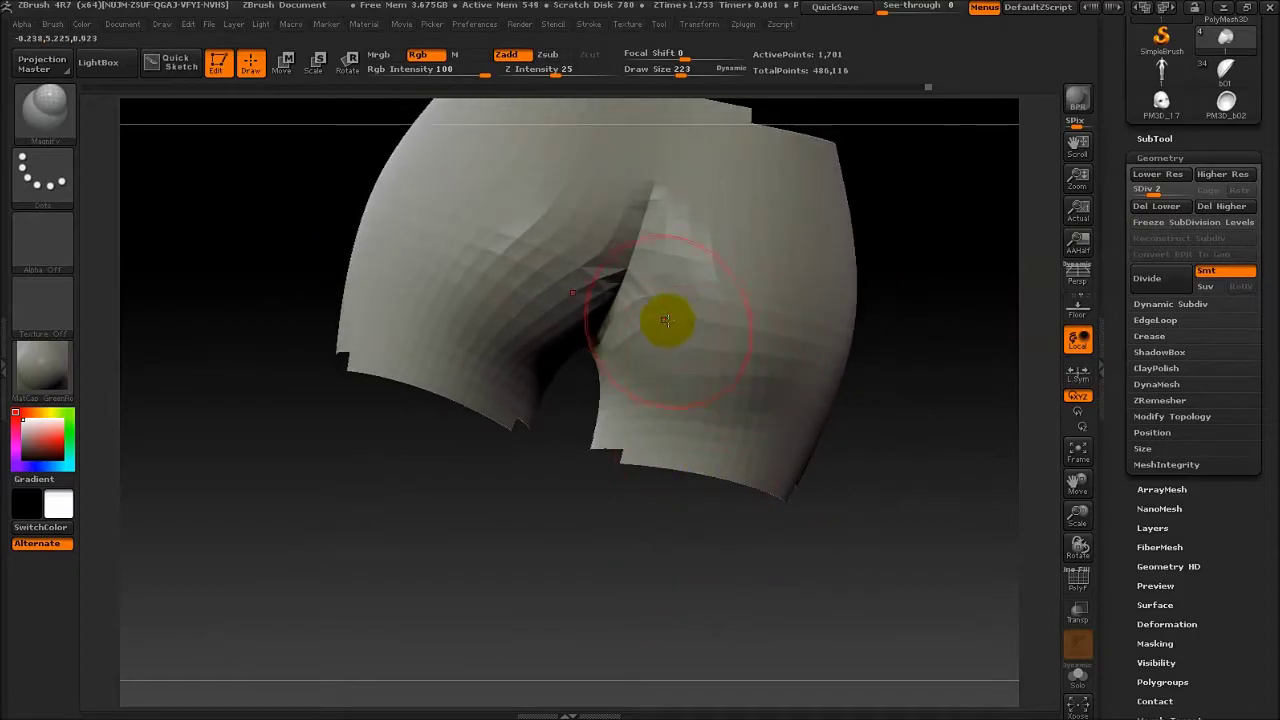
mouse_move(665, 290)
mouse_down()
mouse_move(694, 603)
mouse_move(709, 571)
mouse_move(651, 357)
mouse_move(643, 640)
mouse_move(914, 550)
mouse_up()
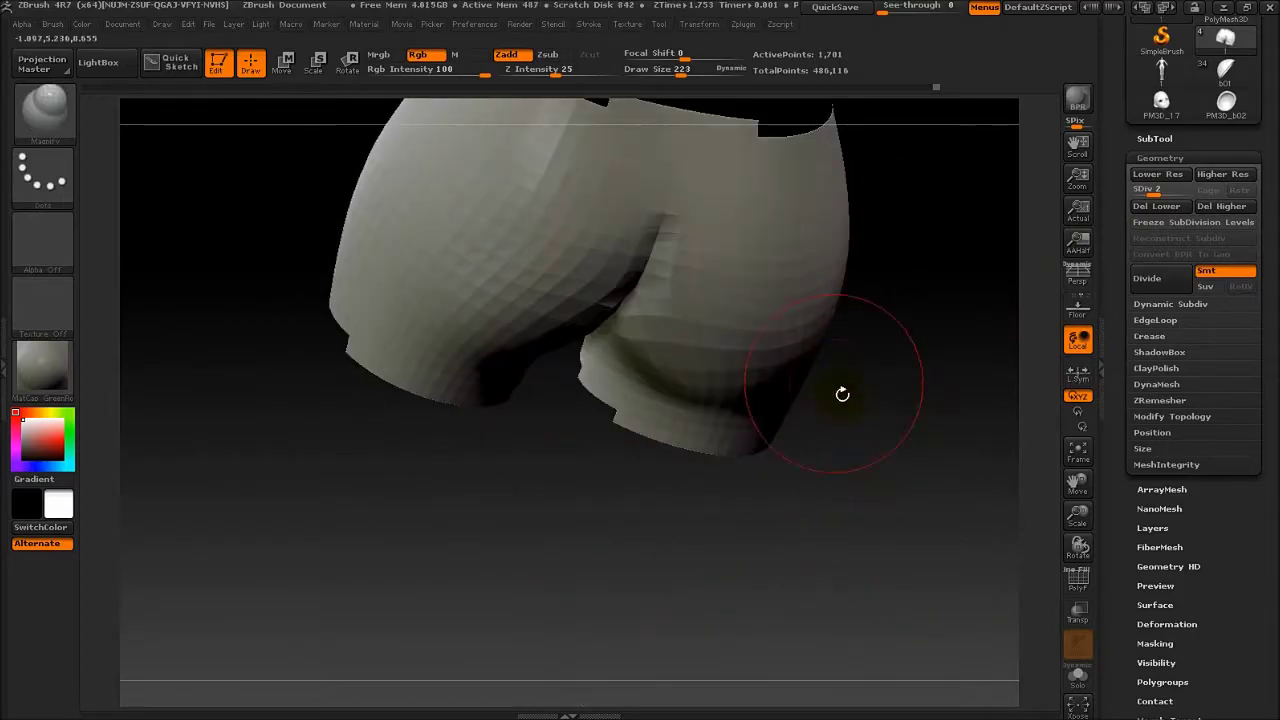
mouse_move(842, 394)
mouse_down()
mouse_move(857, 491)
mouse_move(634, 423)
mouse_move(671, 337)
mouse_move(725, 350)
mouse_move(709, 486)
mouse_move(800, 386)
mouse_move(714, 366)
mouse_up()
mouse_move(777, 532)
mouse_down()
mouse_move(718, 296)
mouse_move(714, 486)
mouse_move(840, 297)
mouse_up()
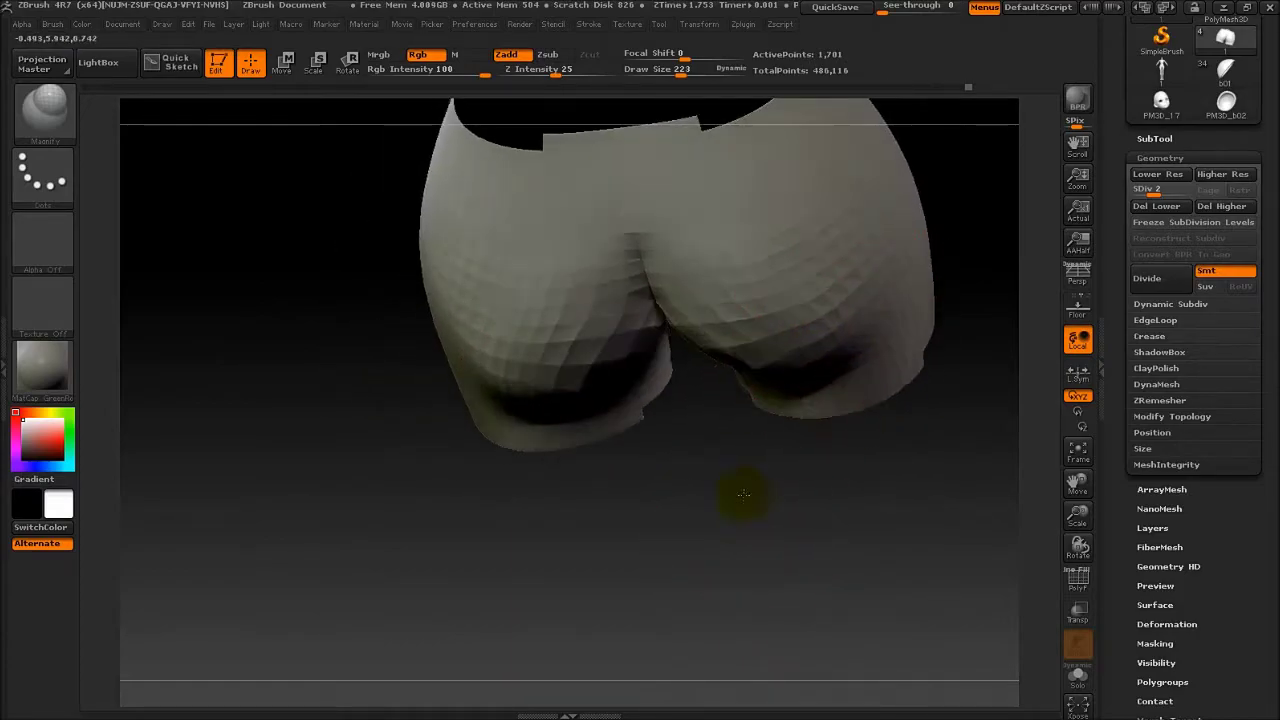
mouse_move(737, 494)
mouse_down()
mouse_move(794, 471)
mouse_move(823, 514)
mouse_move(843, 490)
mouse_move(851, 434)
mouse_move(771, 491)
mouse_move(763, 429)
mouse_up()
Step: Carve the crease beneath the buttocks with a size-69 Dam_Standard brush
key(b)
key(d)
key(s)
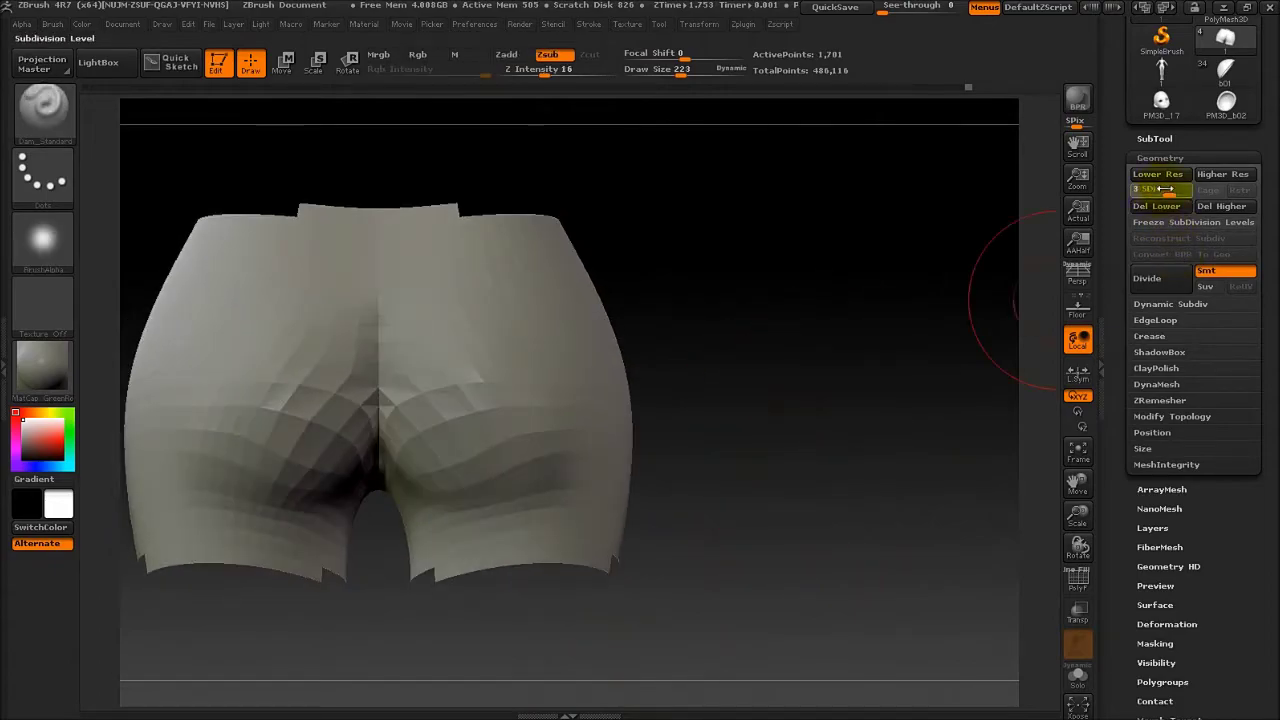
key(space)
drag(571, 409, 530, 412)
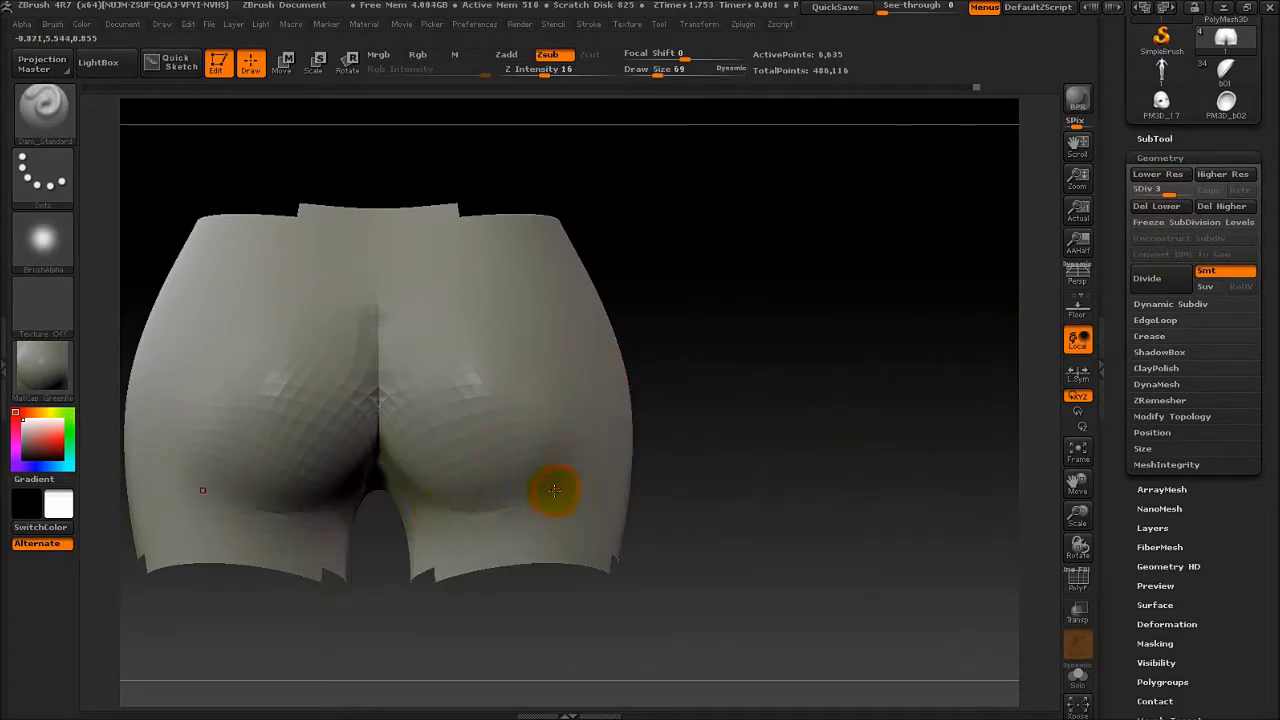
mouse_move(416, 497)
mouse_down()
mouse_move(471, 508)
mouse_move(557, 451)
mouse_up()
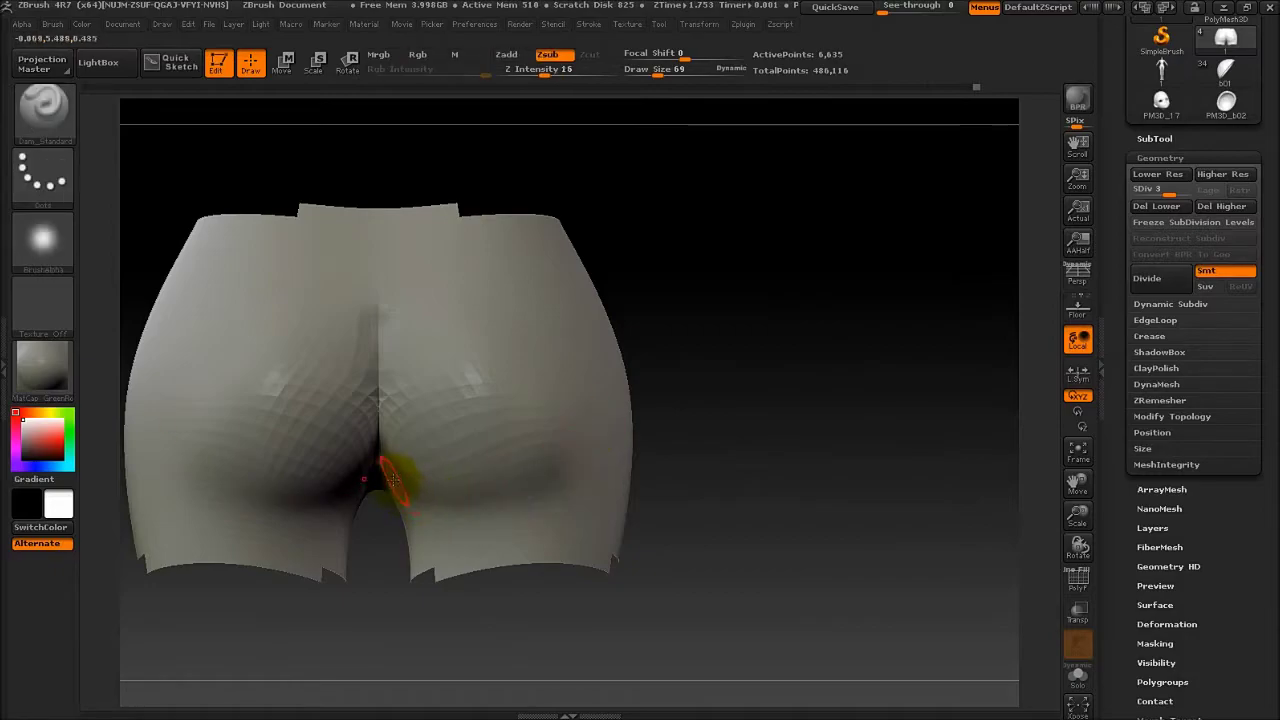
drag(435, 505, 437, 512)
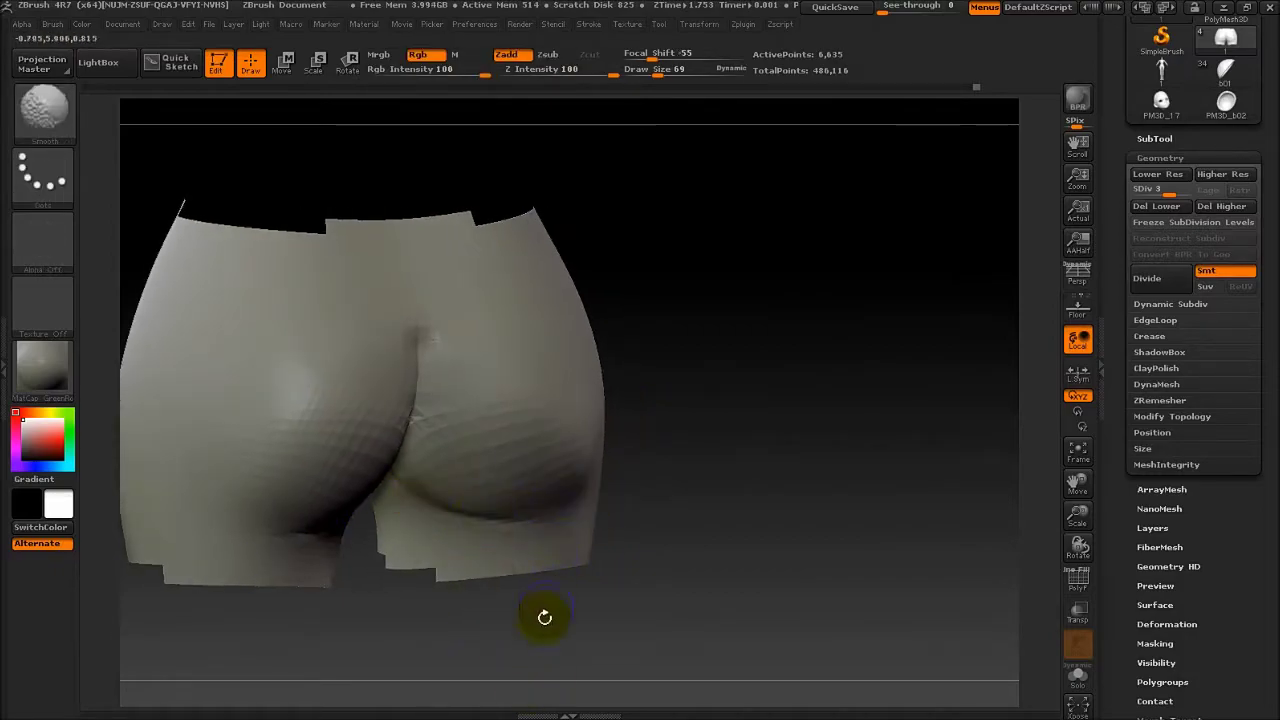
mouse_move(544, 617)
mouse_down()
mouse_move(526, 626)
mouse_move(669, 624)
mouse_up()
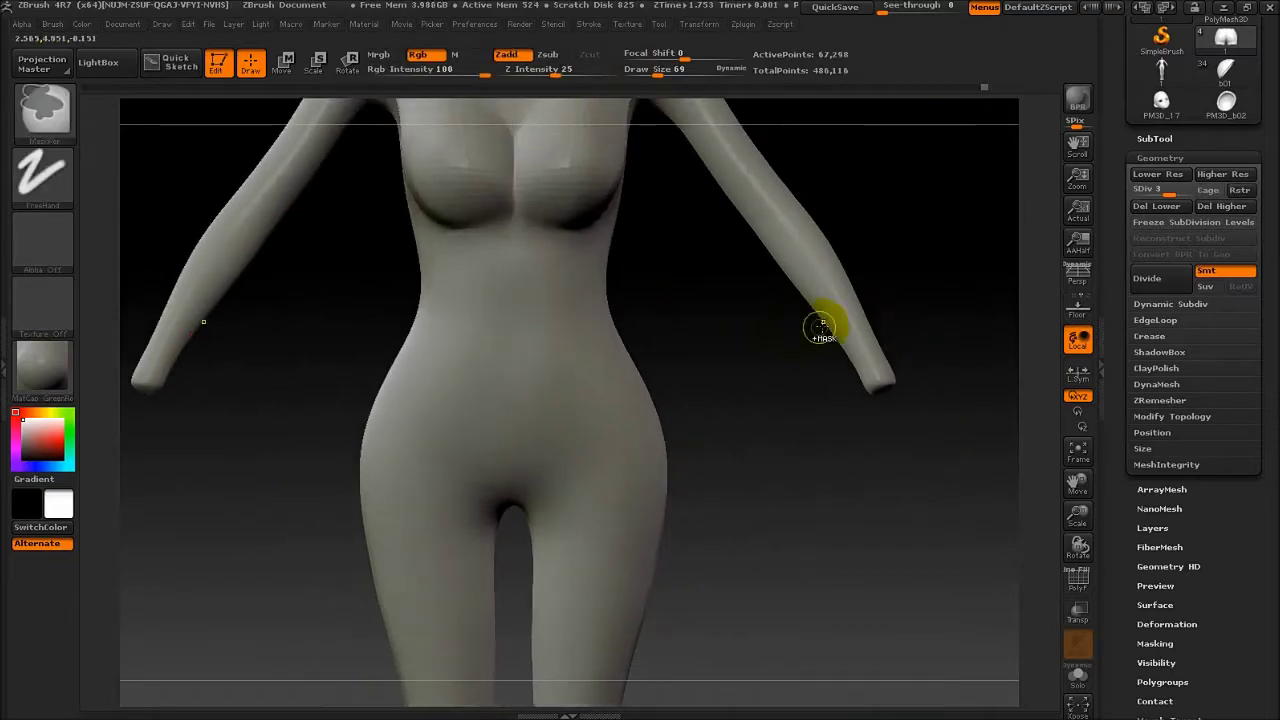
Step: Set up the Move brush at size 251 and frame the hips and legs from the front
mouse_move(829, 400)
mouse_down()
mouse_move(880, 549)
mouse_move(801, 482)
mouse_move(897, 394)
mouse_move(709, 451)
mouse_move(749, 471)
mouse_move(852, 479)
mouse_move(786, 366)
mouse_up()
key(space)
key(b)
key(m)
key(v)
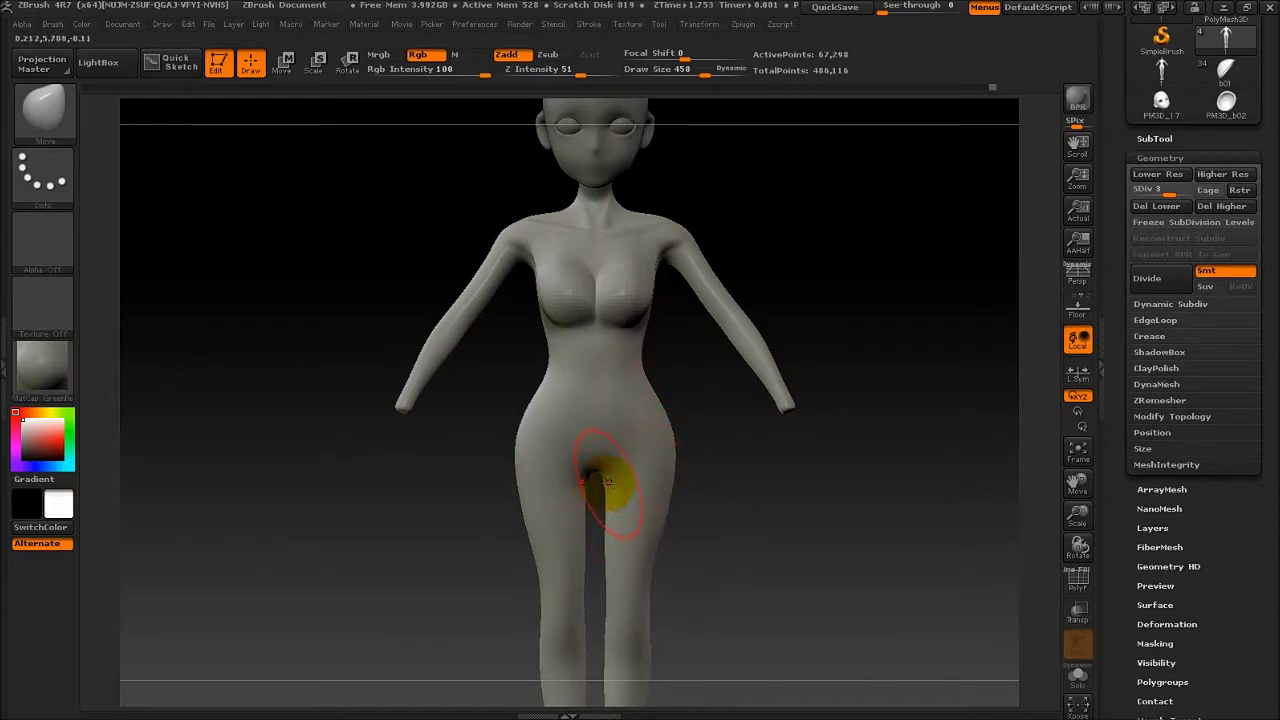
mouse_move(741, 522)
alt+mouse_down()
mouse_move(808, 486)
mouse_move(1010, 280)
alt+mouse_up()
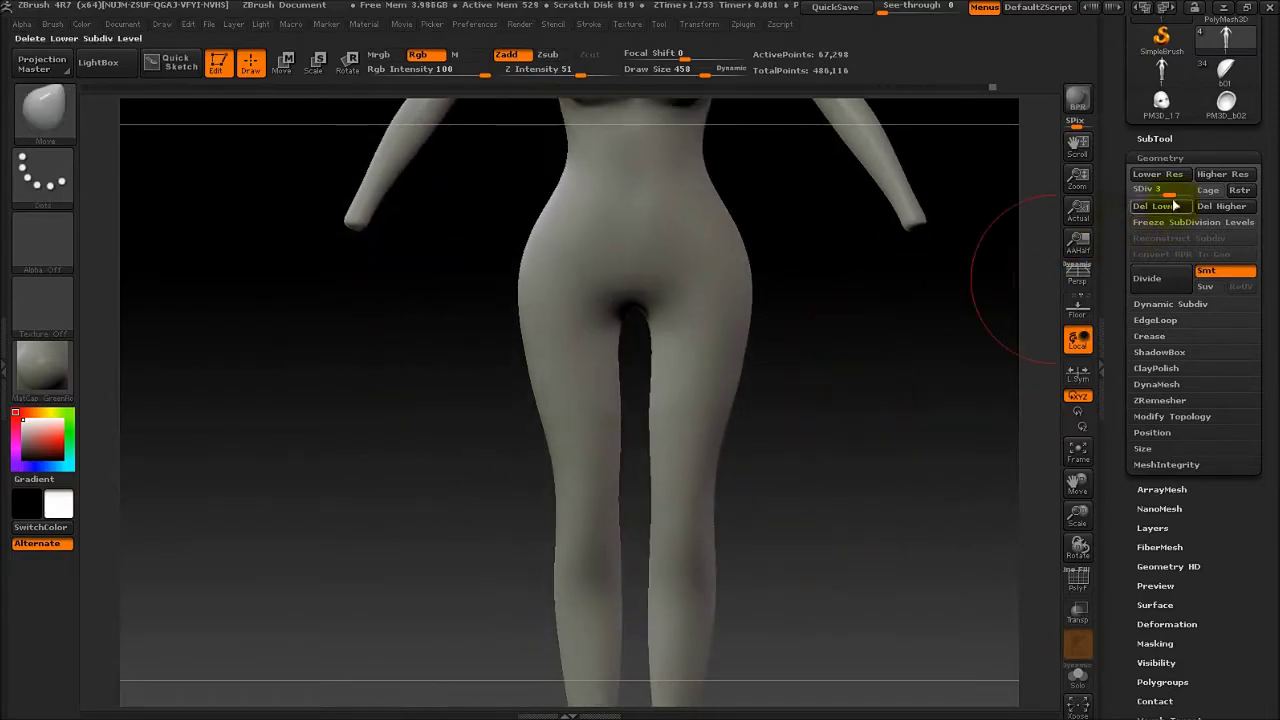
key(space)
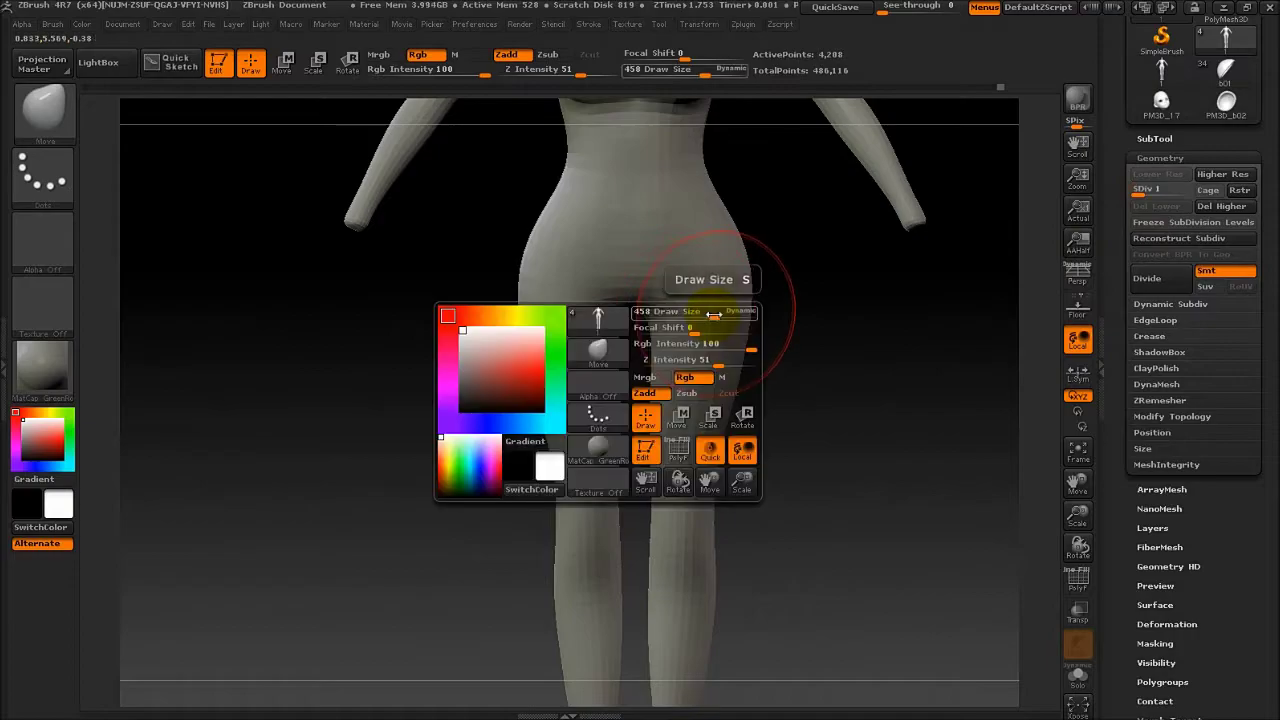
drag(709, 278, 685, 280)
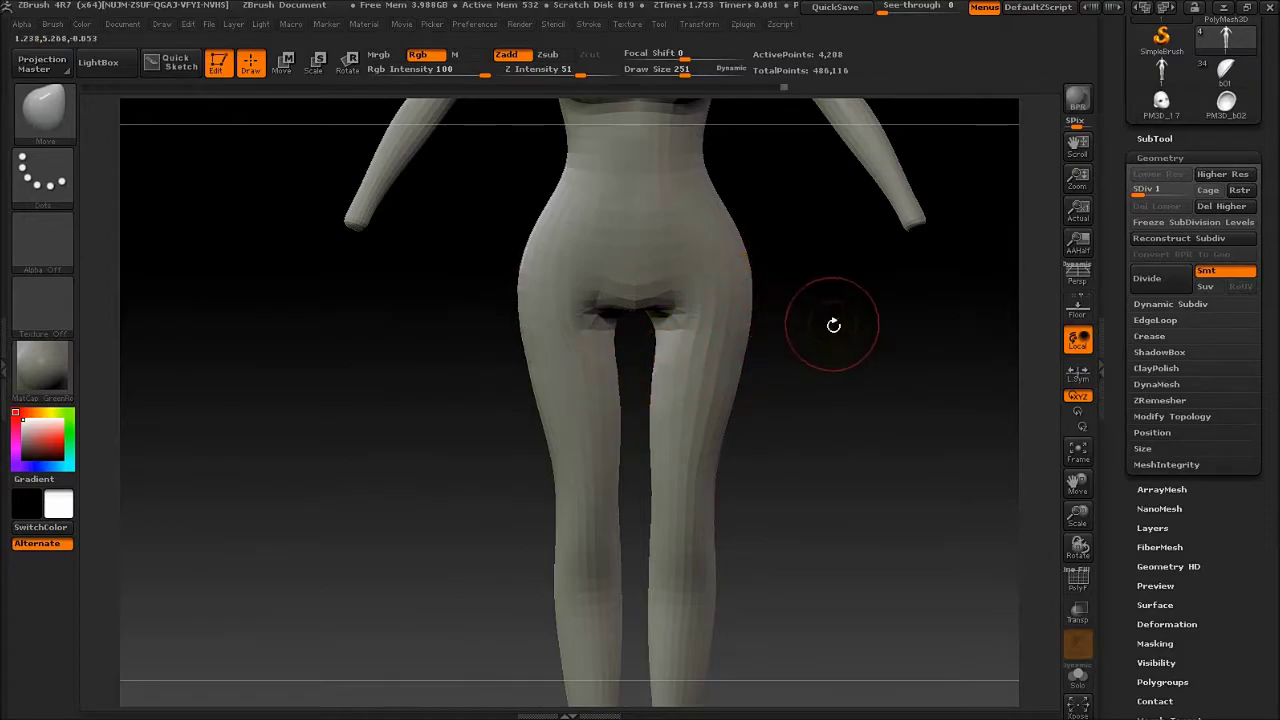
mouse_move(834, 460)
mouse_down()
mouse_move(714, 343)
mouse_move(871, 371)
mouse_move(801, 494)
mouse_up()
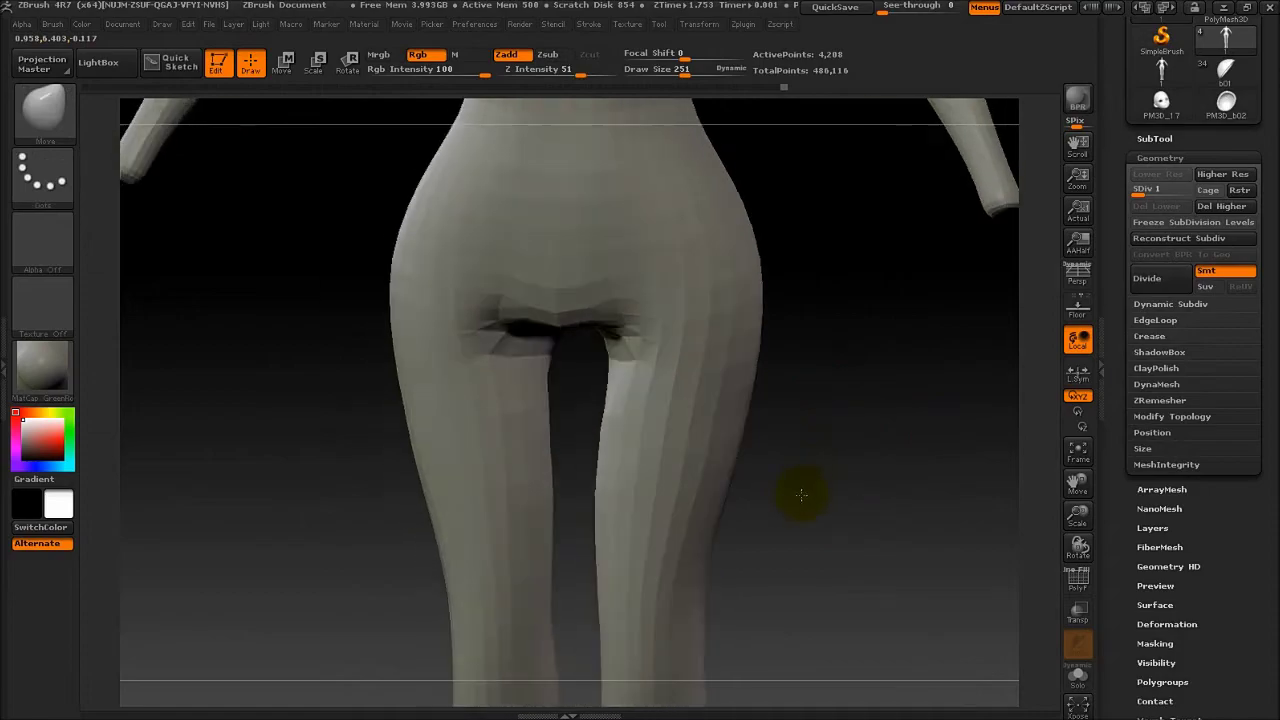
Step: At subdivision level 3, carve the groin crease deeper with Dam_Standard
key(b)
key(d)
key(s)
key(space)
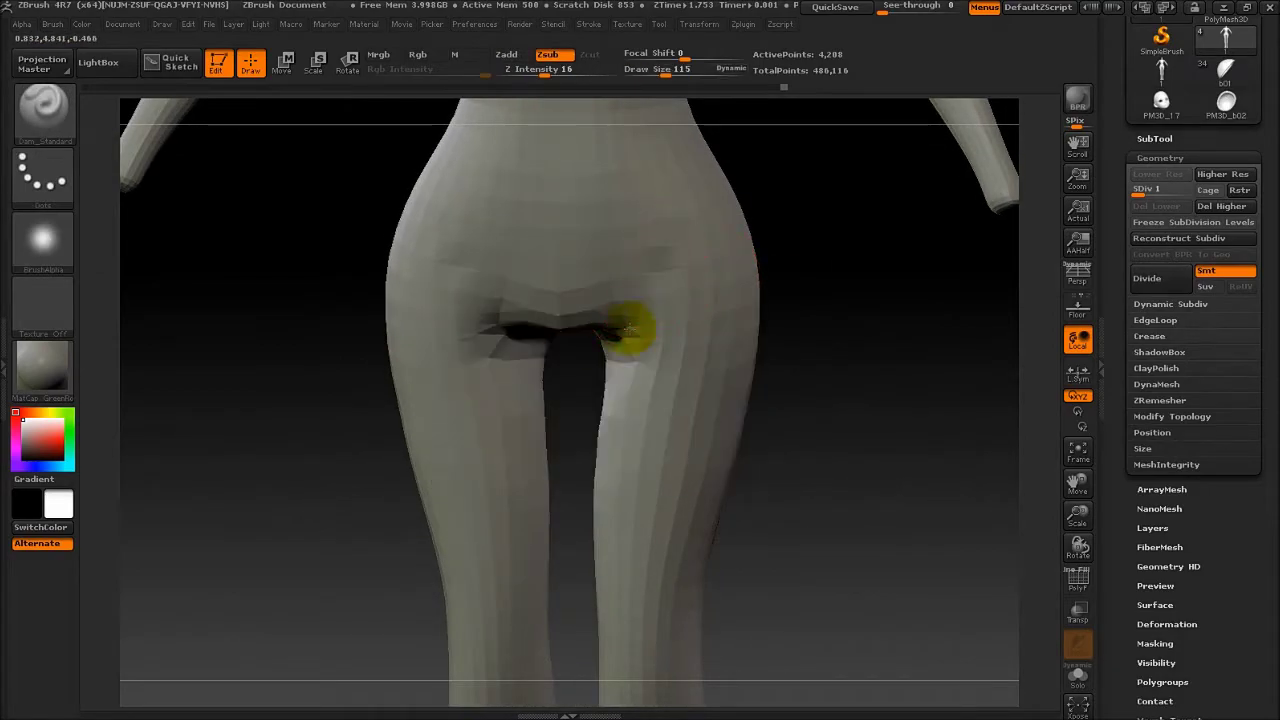
drag(1152, 190, 1175, 190)
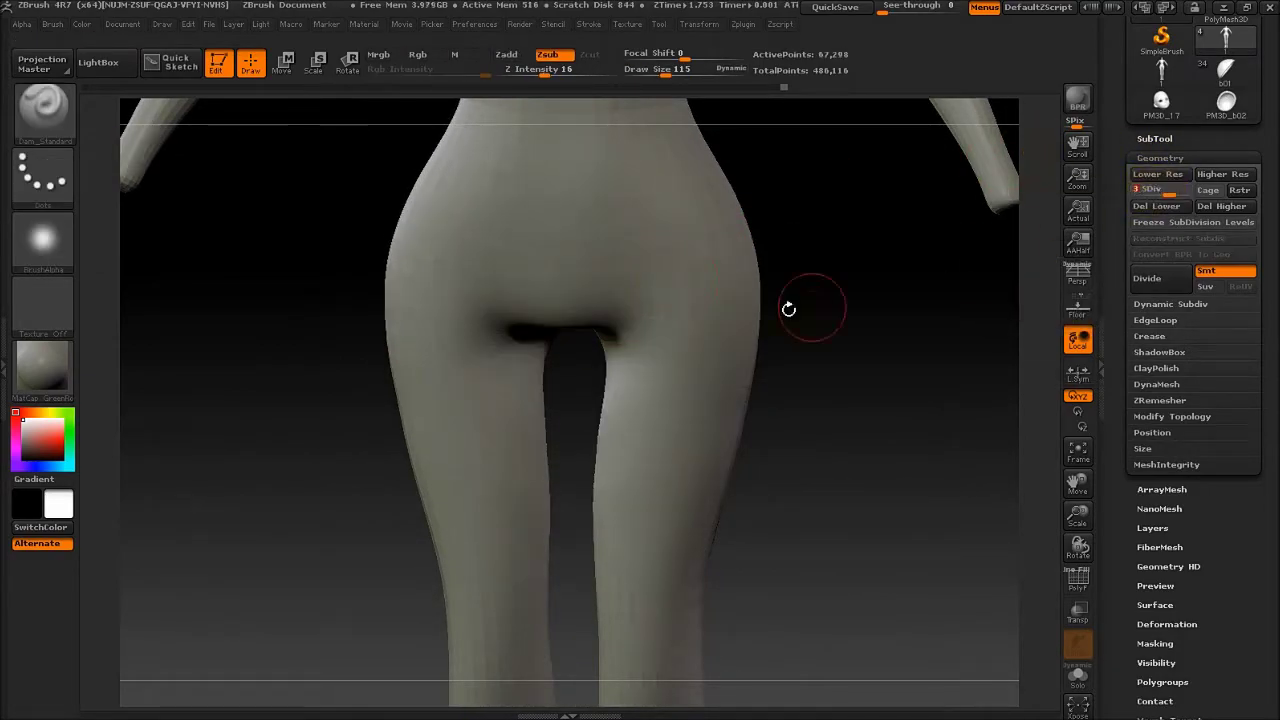
drag(670, 262, 614, 343)
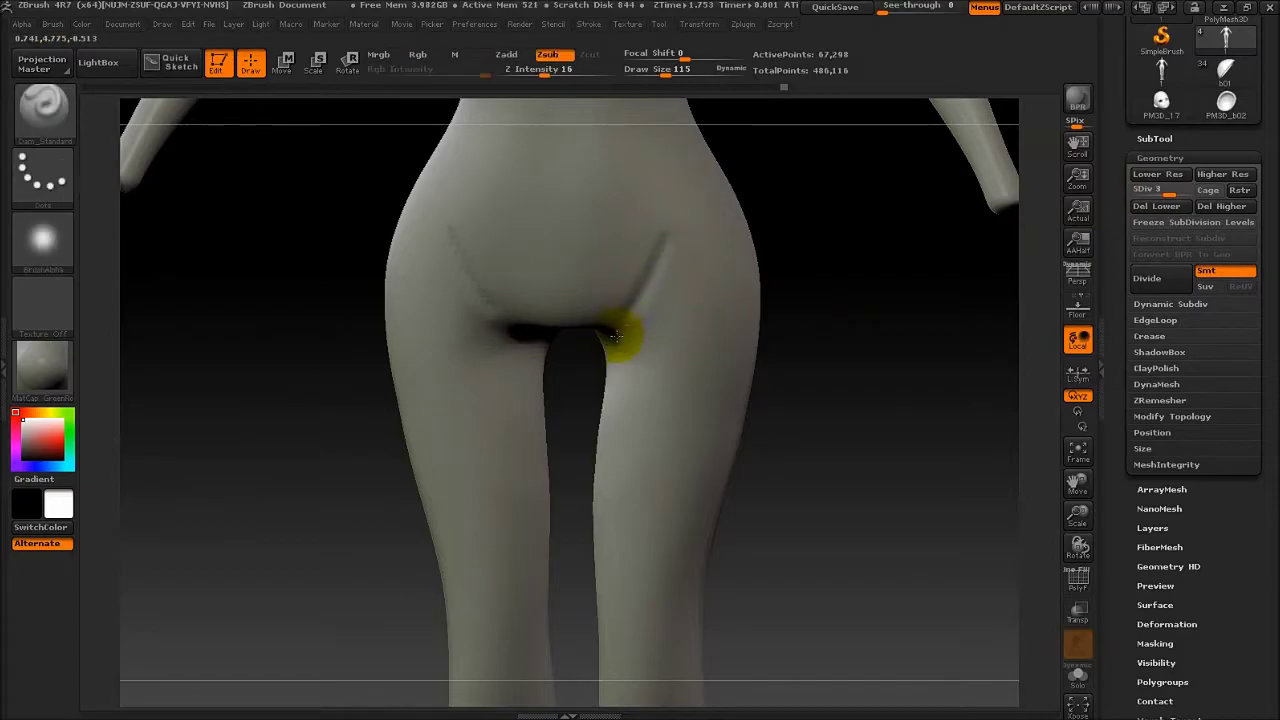
drag(651, 277, 637, 318)
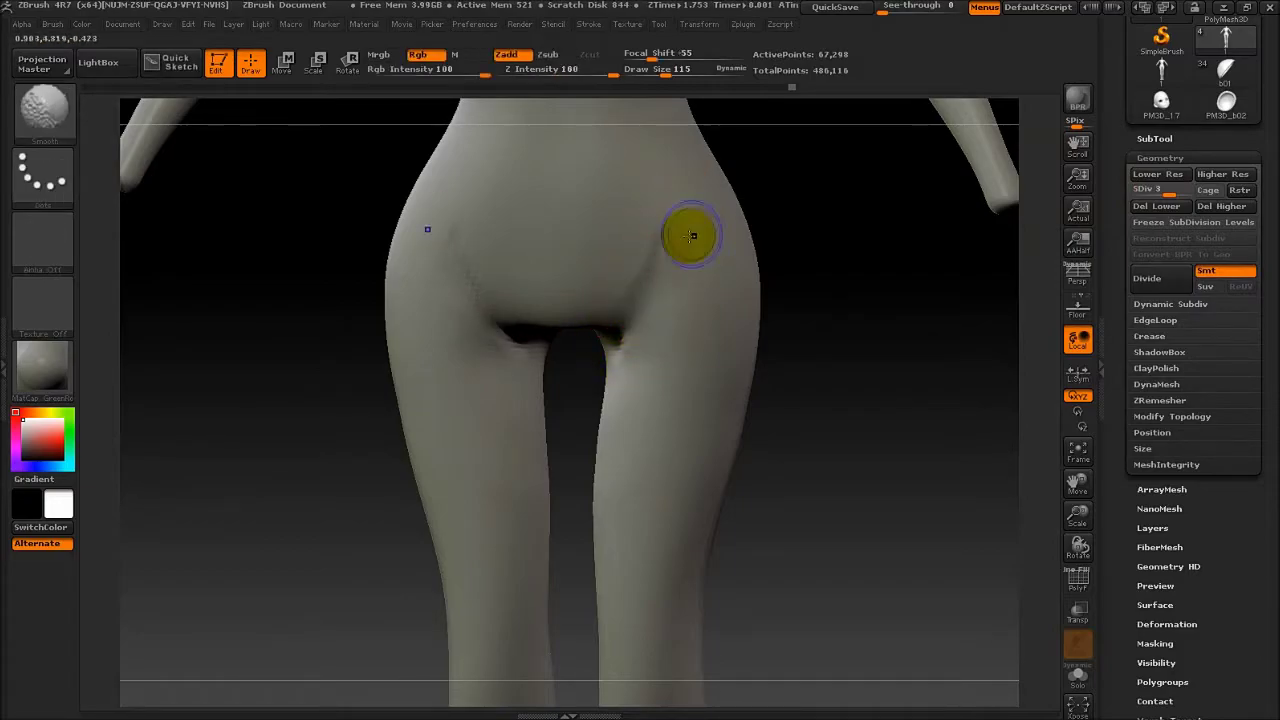
Step: Orbit around the hips to inspect the carved groin crease
mouse_move(790, 320)
mouse_down()
mouse_move(851, 371)
mouse_move(659, 280)
mouse_up()
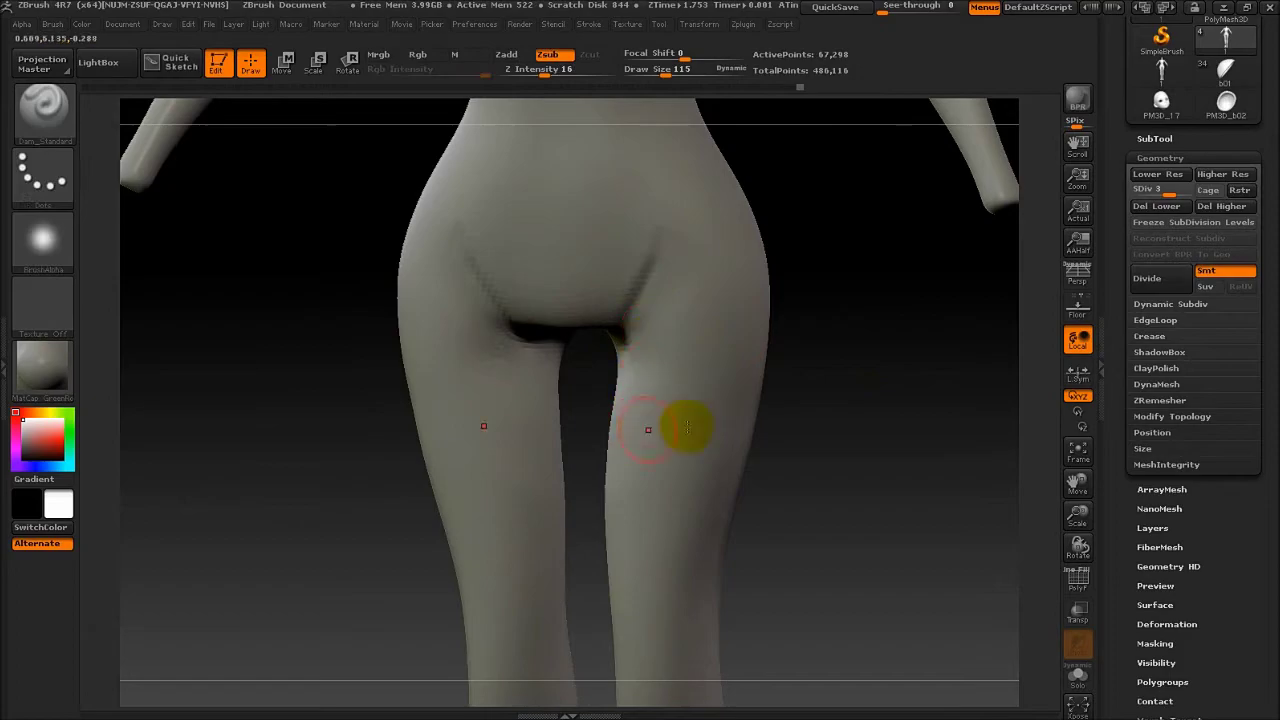
drag(687, 428, 600, 371)
mouse_move(677, 257)
mouse_down()
mouse_move(871, 486)
mouse_move(925, 484)
mouse_up()
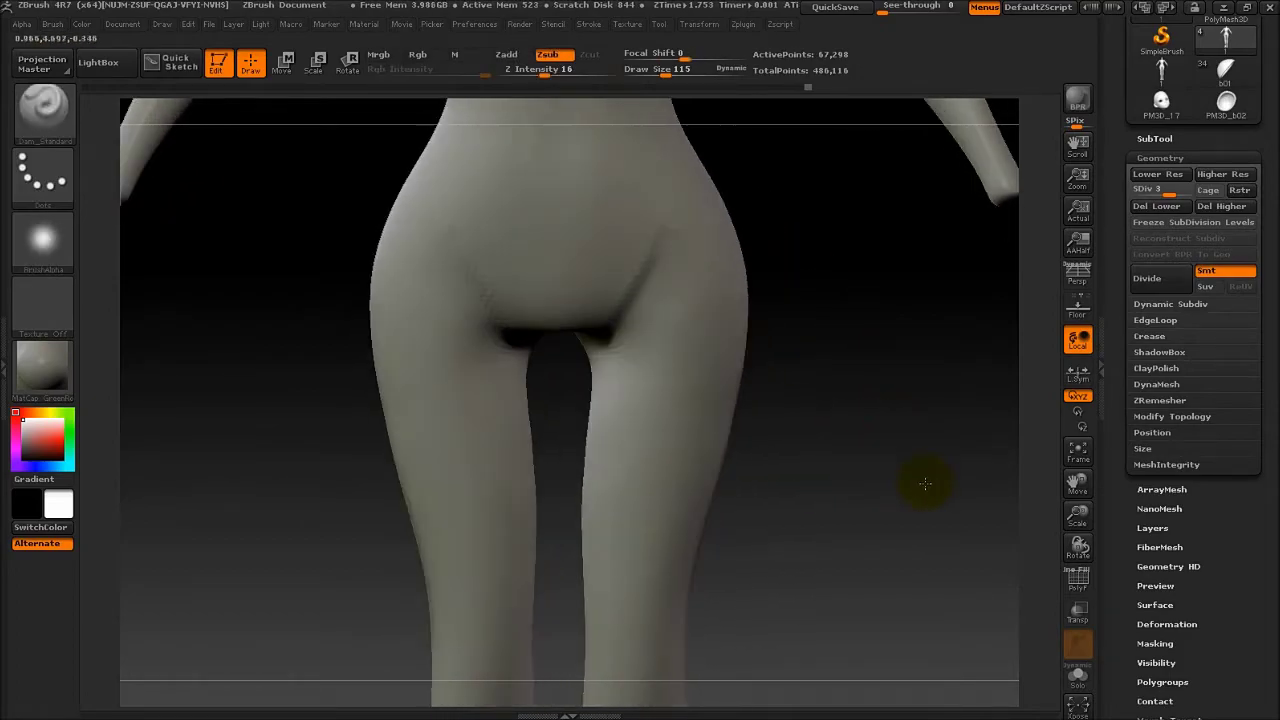
key(b)
key(m)
key(v)
key(space)
Step: Enlarge the brush to 210, drop to subdivision level 2 and smooth the buttocks
drag(651, 429, 700, 429)
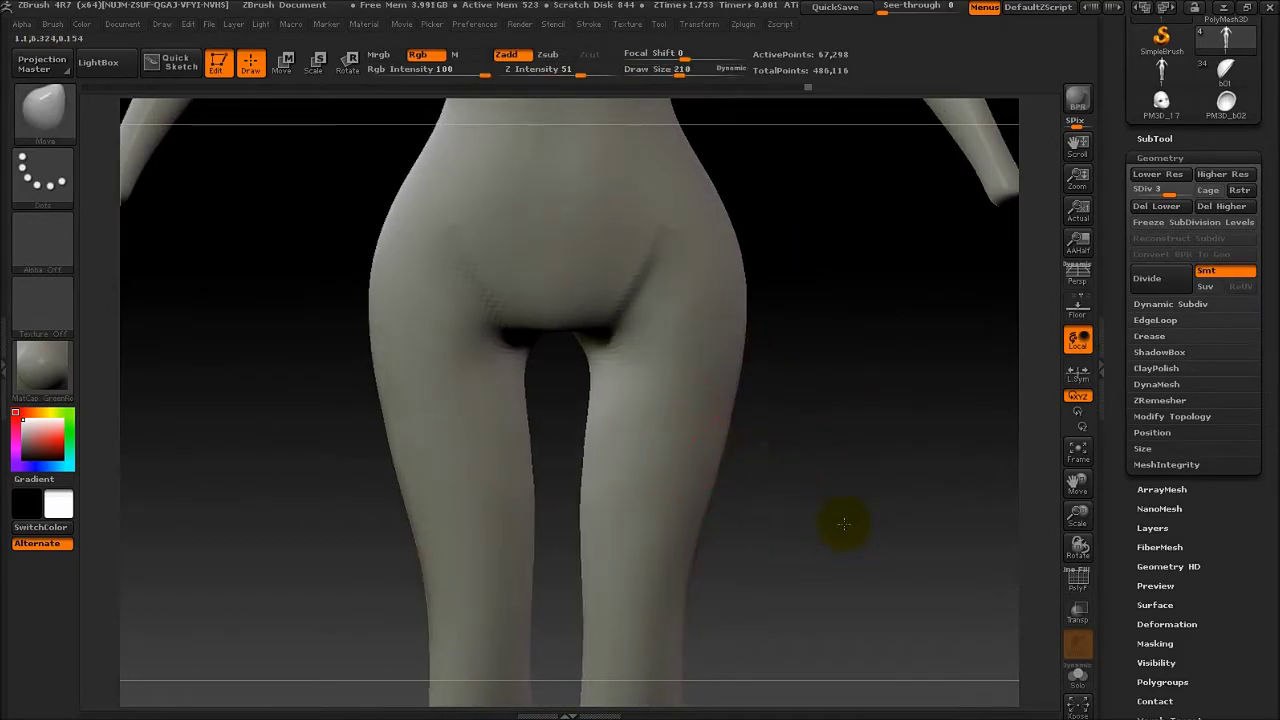
mouse_move(843, 523)
mouse_down()
mouse_move(568, 399)
mouse_move(743, 506)
mouse_move(556, 435)
mouse_up()
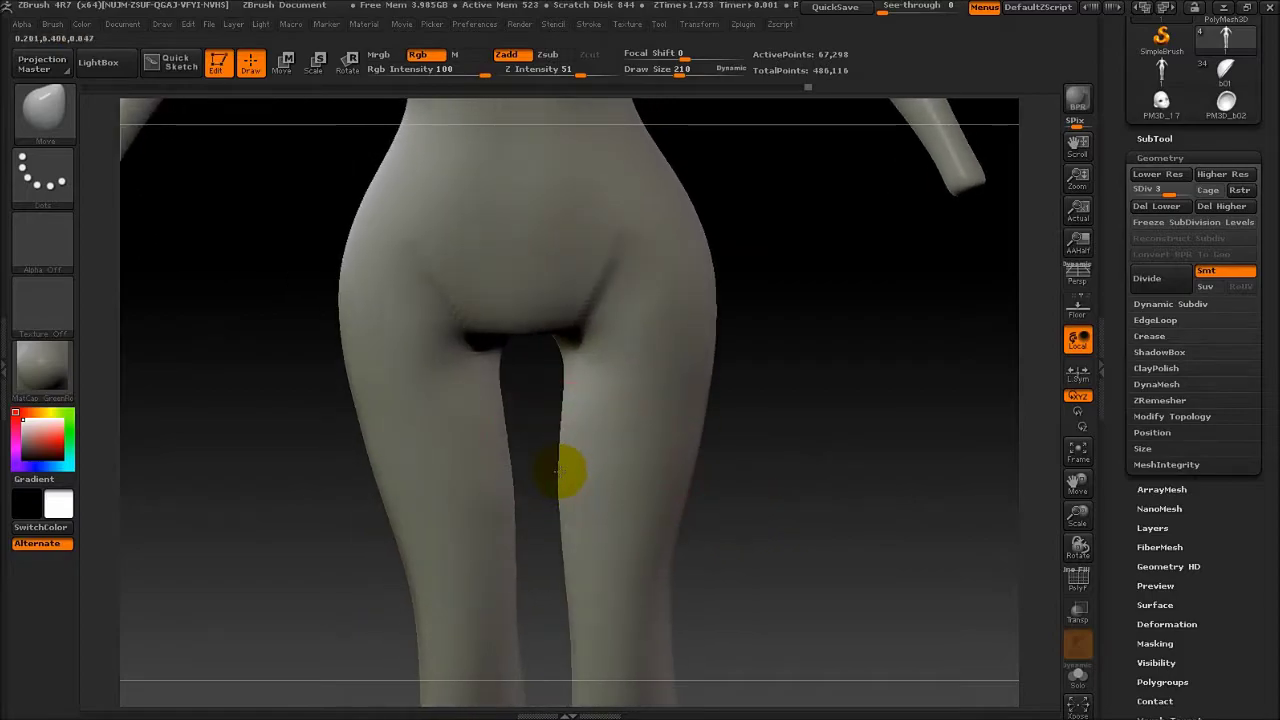
mouse_move(747, 526)
mouse_down()
mouse_move(629, 560)
mouse_move(592, 538)
mouse_up()
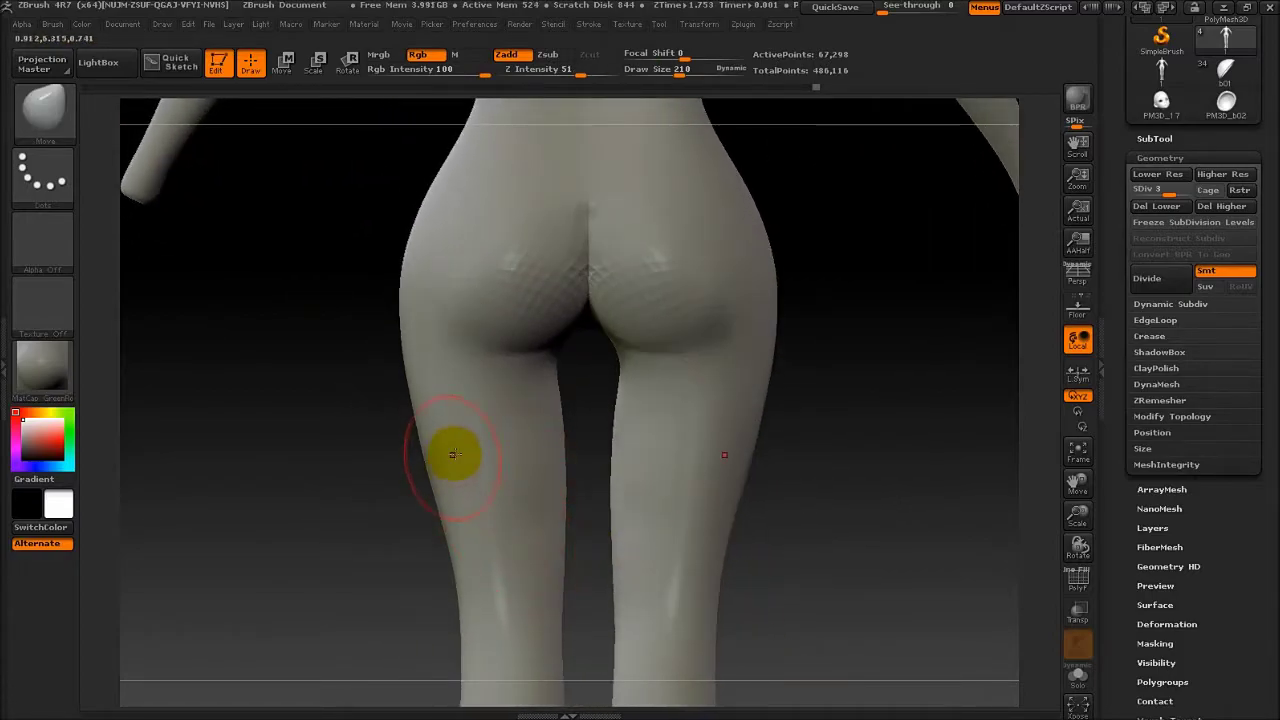
drag(468, 612, 959, 604)
drag(1163, 190, 1145, 190)
shift+drag(629, 491, 457, 429)
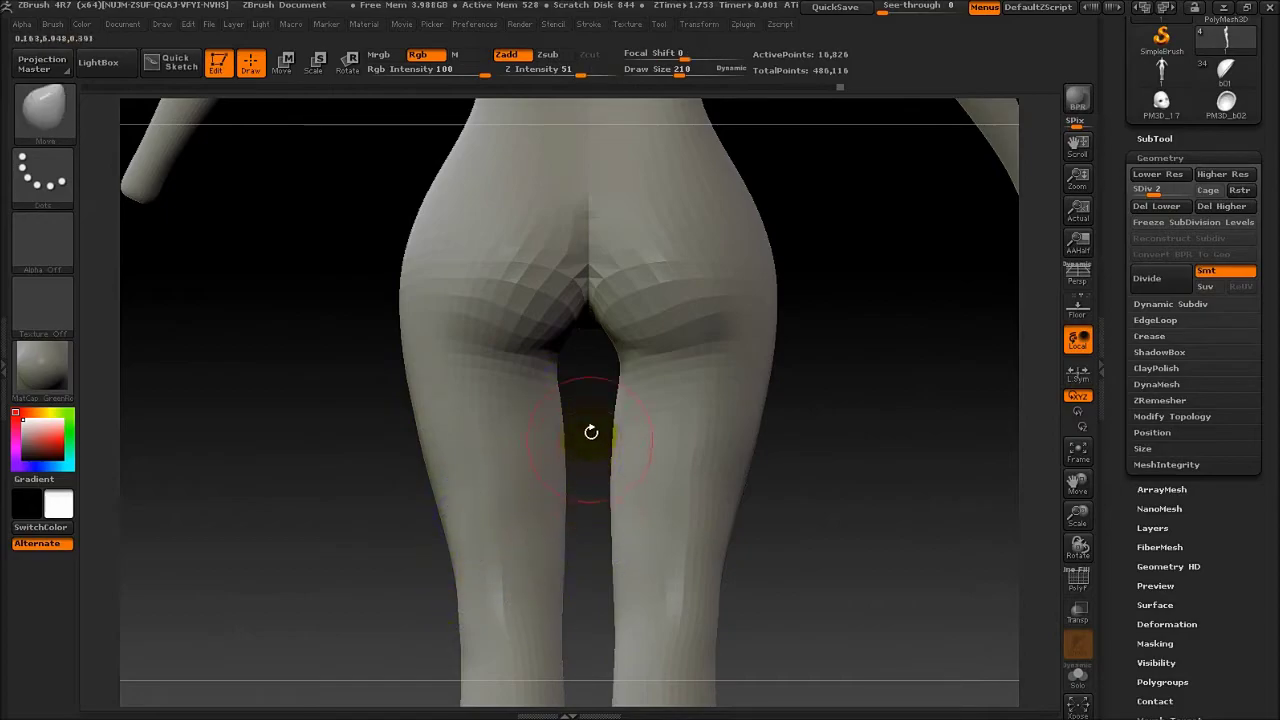
Step: Orbit around the hips and legs, checking each leg from back and side
mouse_move(591, 432)
mouse_down()
mouse_move(552, 414)
mouse_move(400, 543)
mouse_move(597, 558)
mouse_up()
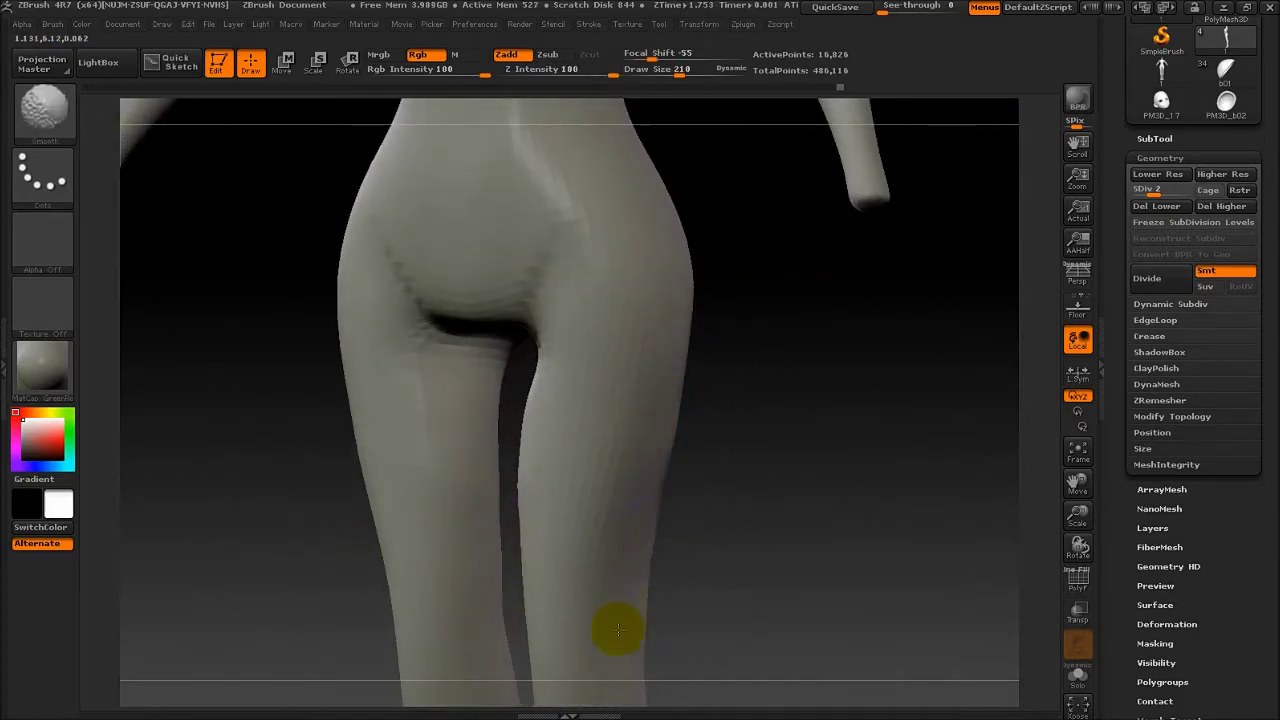
drag(618, 630, 759, 425)
mouse_move(605, 547)
mouse_down()
mouse_move(394, 480)
mouse_move(466, 517)
mouse_up()
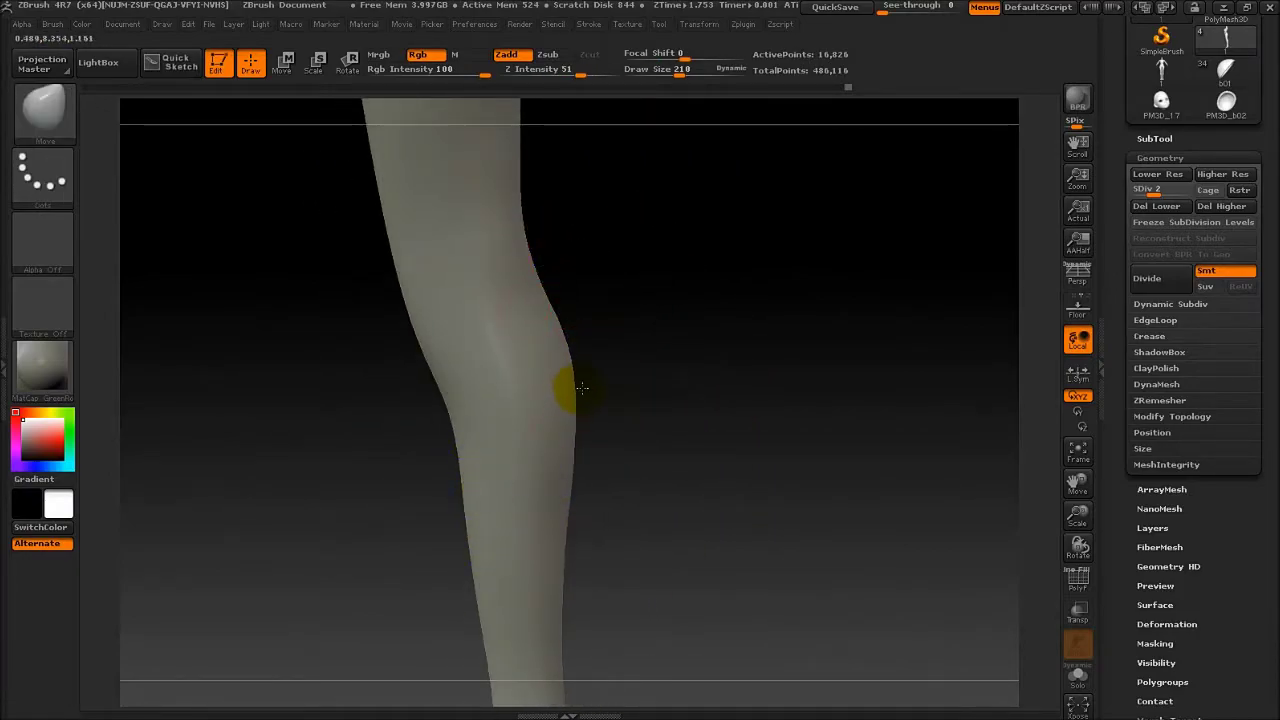
drag(681, 476, 535, 388)
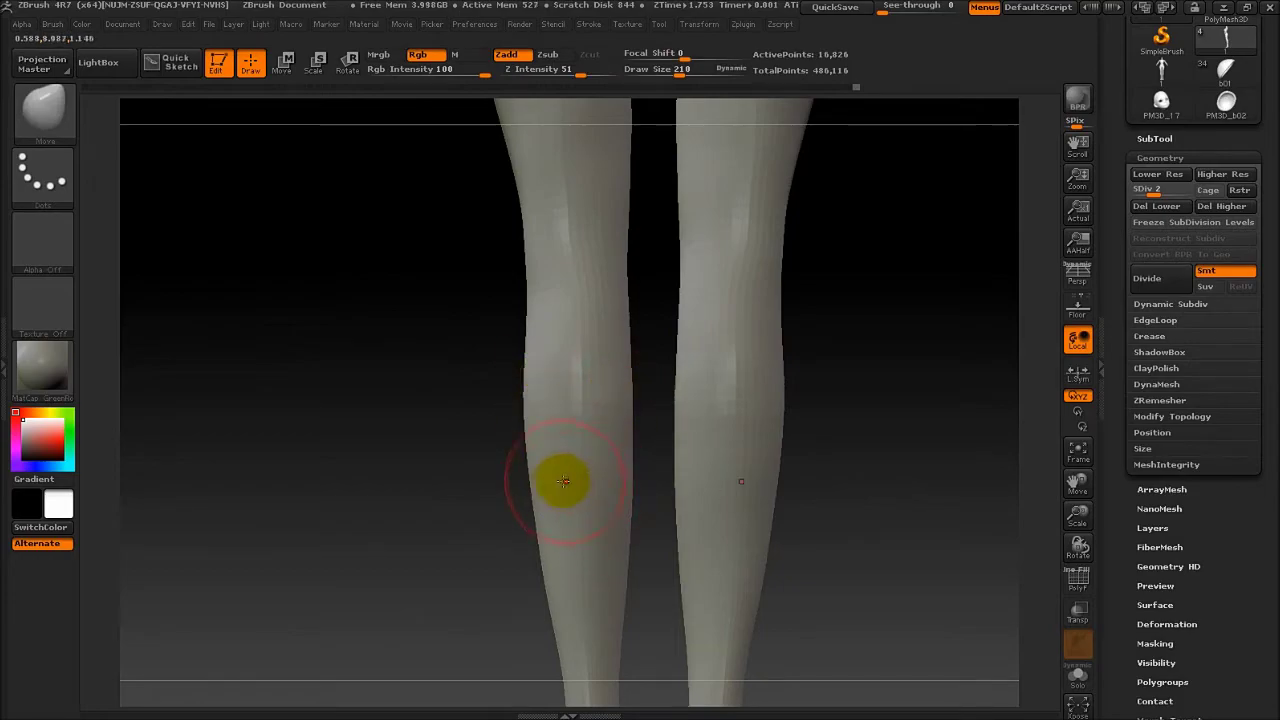
mouse_move(443, 557)
mouse_down()
mouse_move(621, 467)
mouse_move(749, 363)
mouse_move(891, 360)
mouse_move(662, 400)
mouse_up()
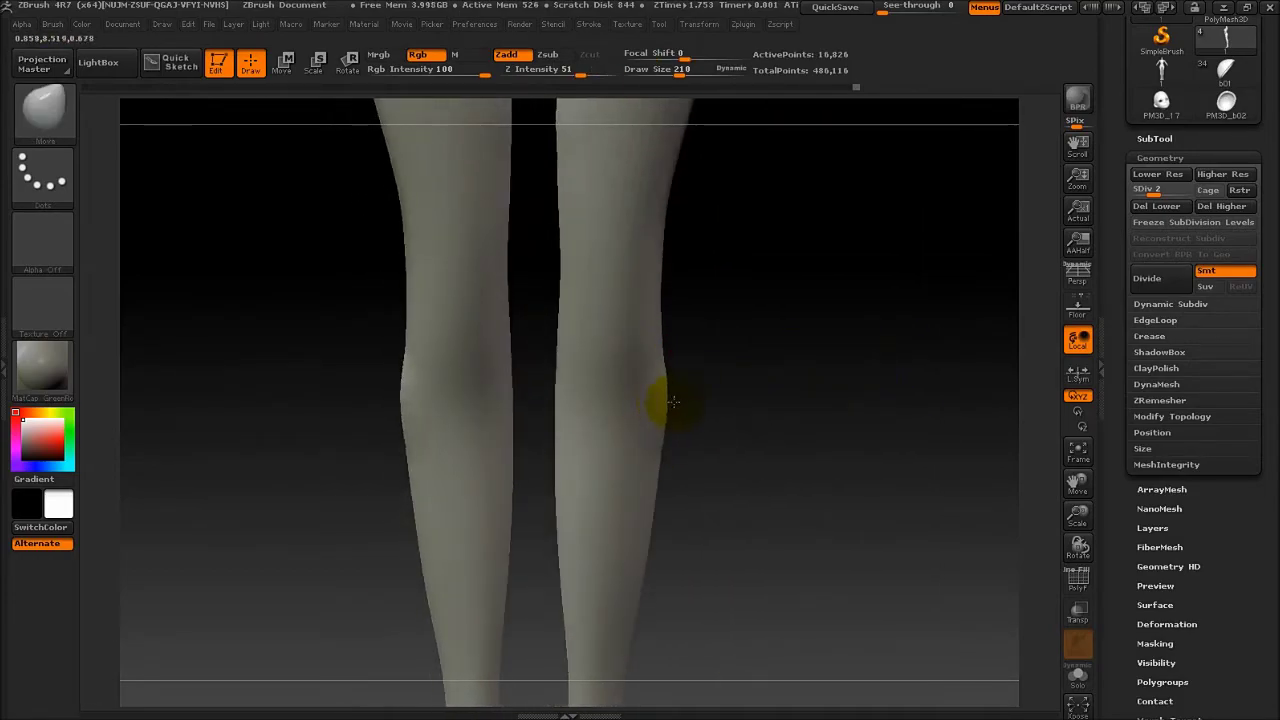
mouse_move(688, 617)
mouse_down()
mouse_move(669, 494)
mouse_move(709, 534)
mouse_move(654, 523)
mouse_move(870, 314)
mouse_move(646, 383)
mouse_move(766, 463)
mouse_move(783, 429)
mouse_move(692, 437)
mouse_move(675, 281)
mouse_up()
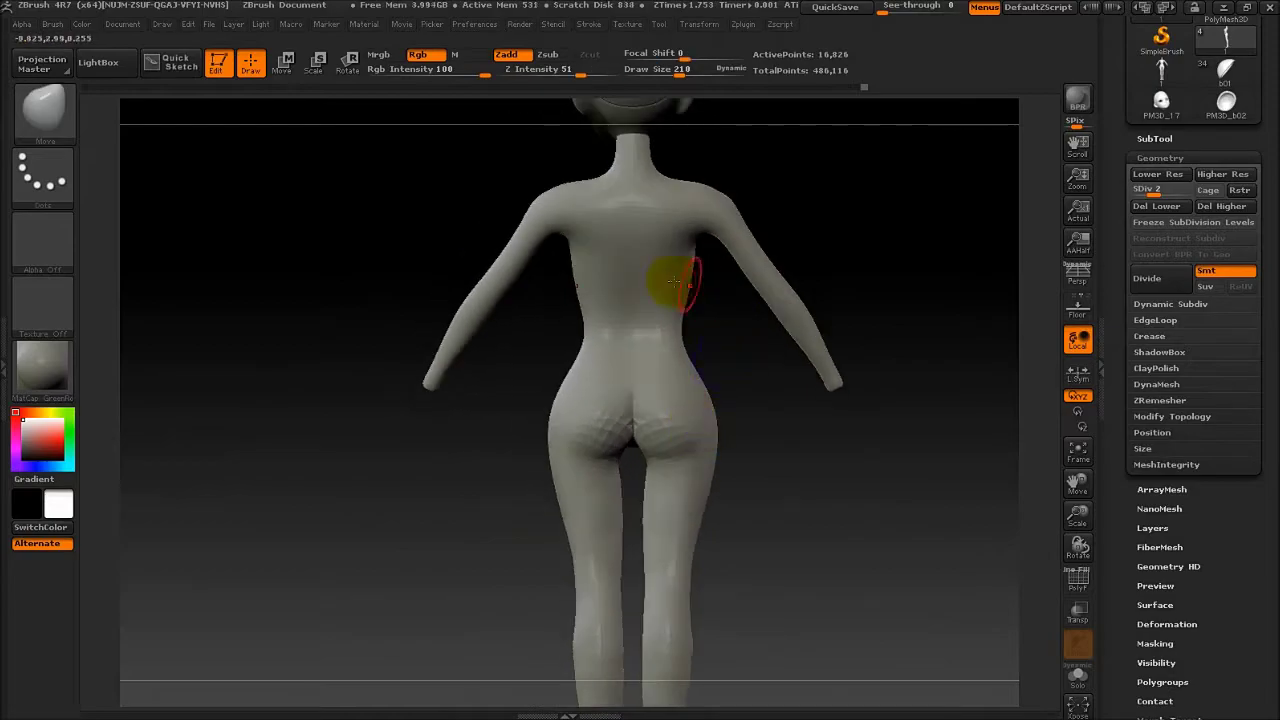
Step: Carve a groove down the spine with Dam_Standard and smooth it softer
mouse_move(757, 443)
alt+mouse_down()
mouse_move(946, 429)
mouse_move(906, 340)
mouse_move(760, 410)
alt+mouse_up()
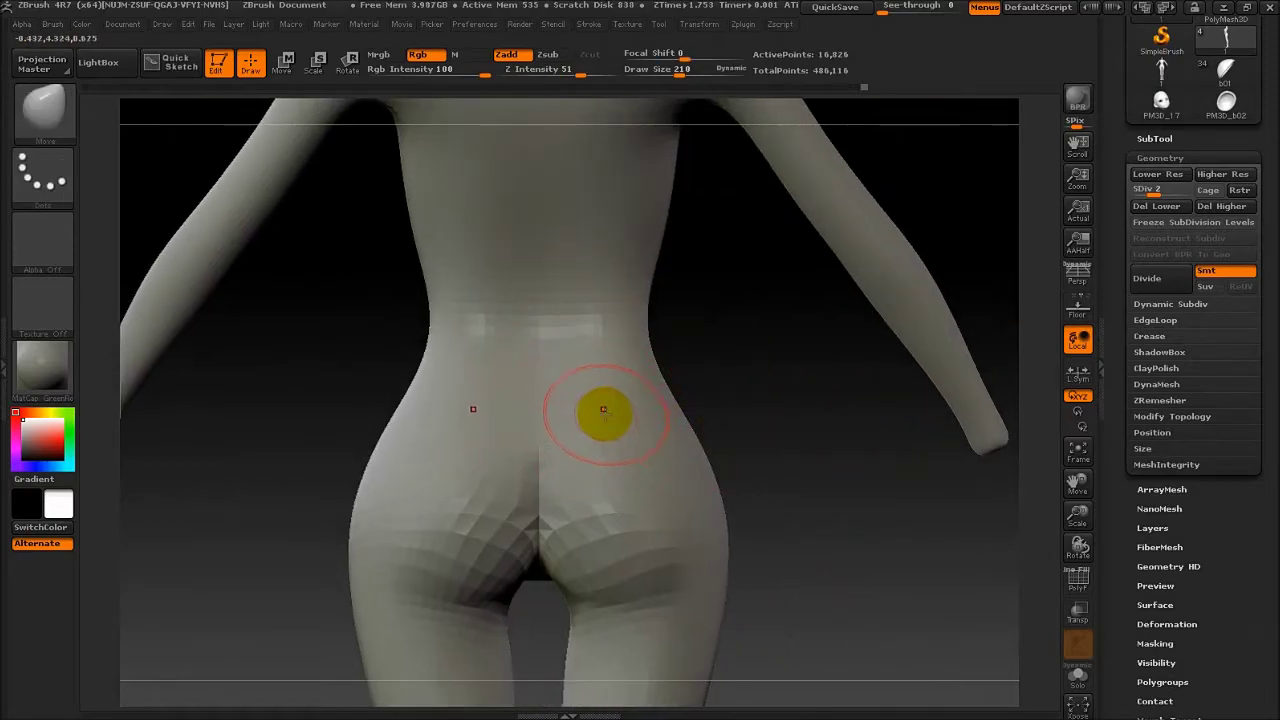
key(b)
key(d)
key(s)
key(space)
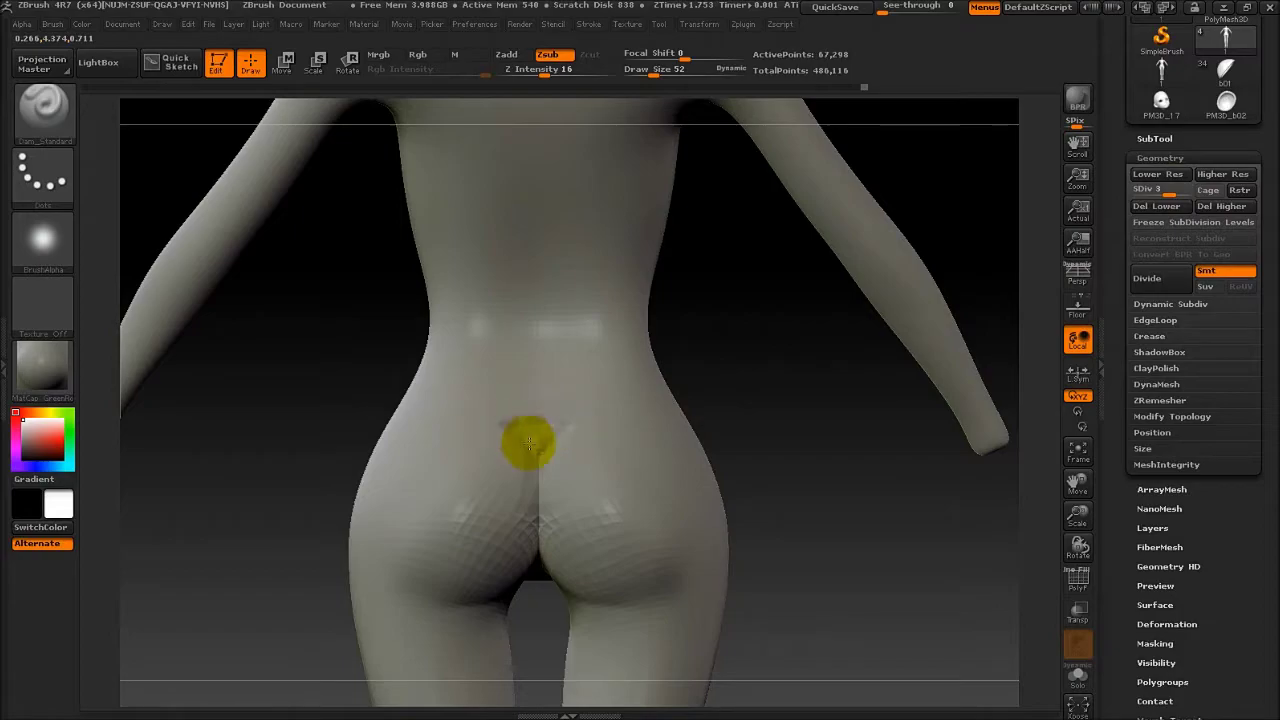
drag(826, 465, 524, 418)
key(shift)
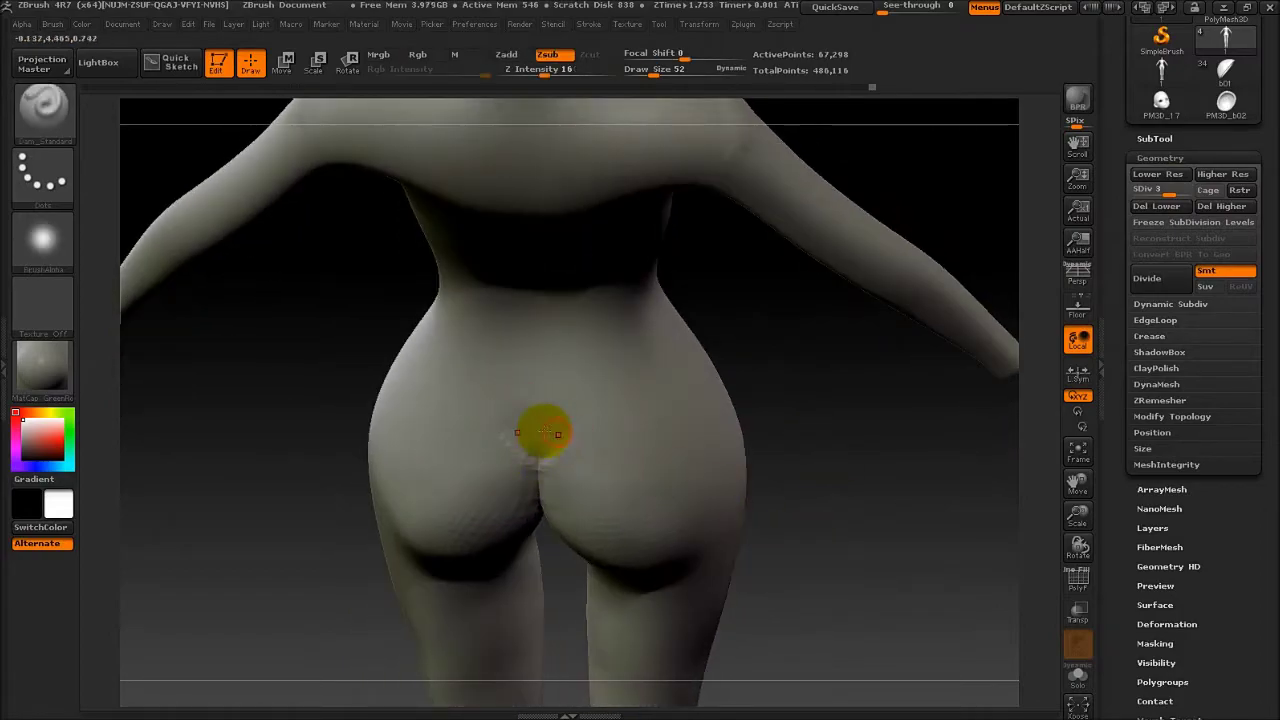
mouse_move(563, 410)
shift+mouse_down()
mouse_move(510, 404)
mouse_move(491, 434)
shift+mouse_up()
mouse_move(826, 497)
mouse_down()
mouse_move(843, 443)
mouse_move(723, 337)
mouse_up()
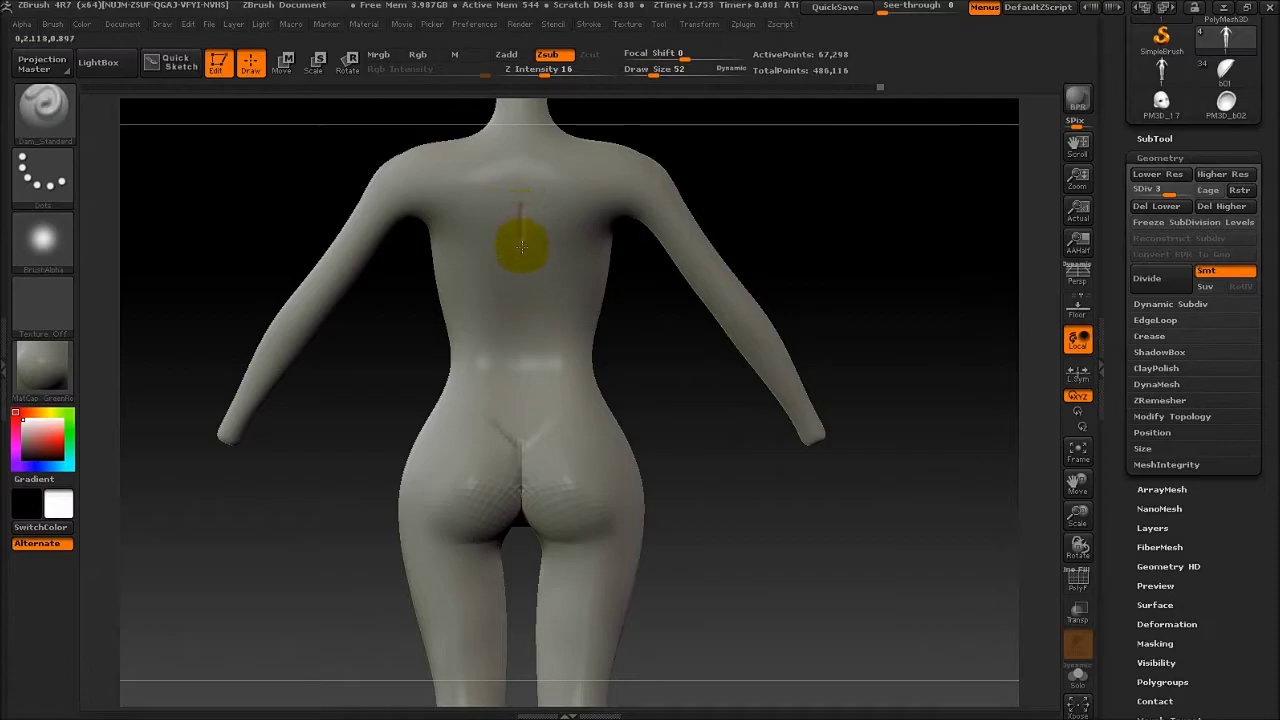
shift+drag(525, 170, 521, 401)
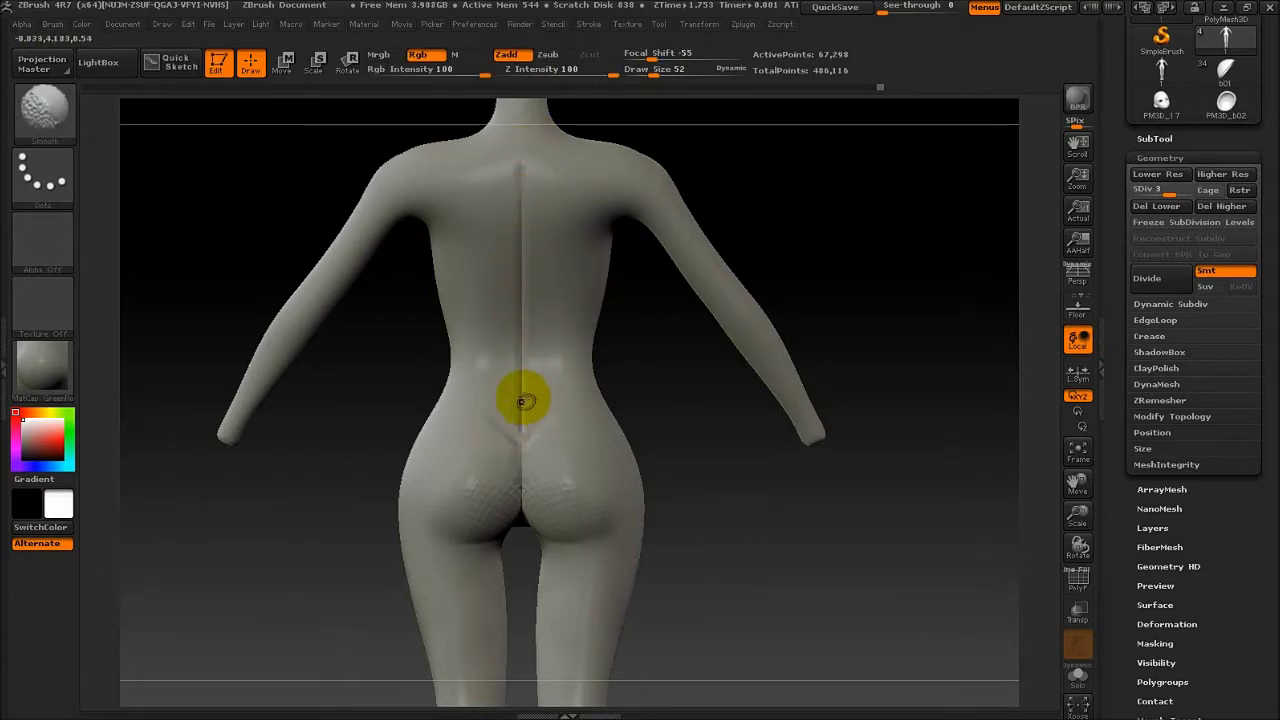
Step: Build up the shoulder-blade forms with a size-145 brush and smooth them
drag(800, 163, 608, 186)
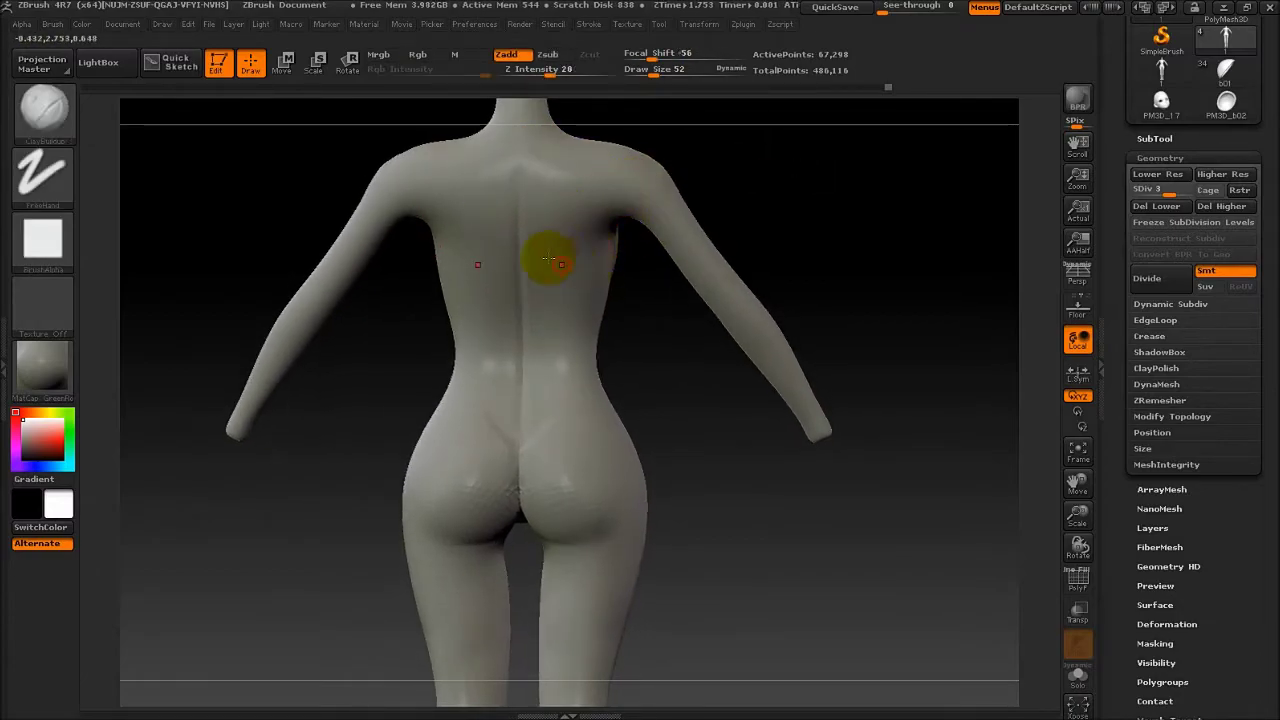
key(space)
drag(547, 218, 547, 220)
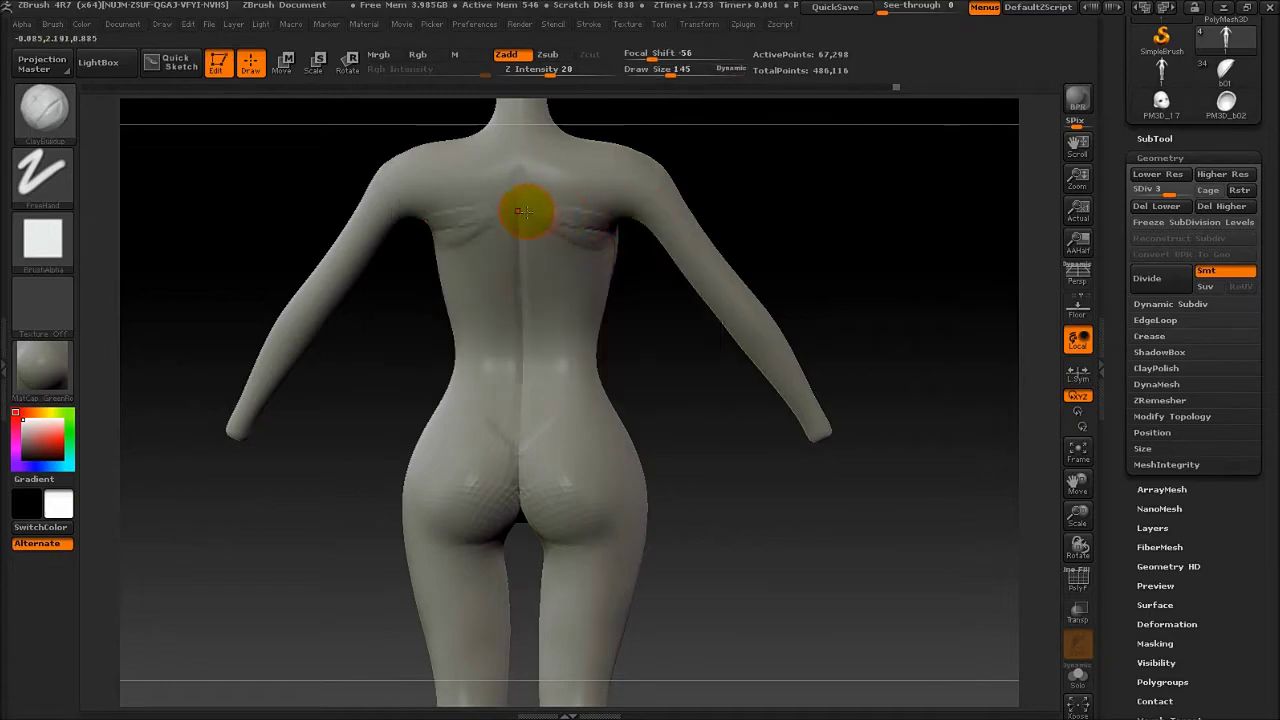
mouse_move(622, 191)
shift+mouse_down()
mouse_move(555, 238)
mouse_move(577, 218)
shift+mouse_up()
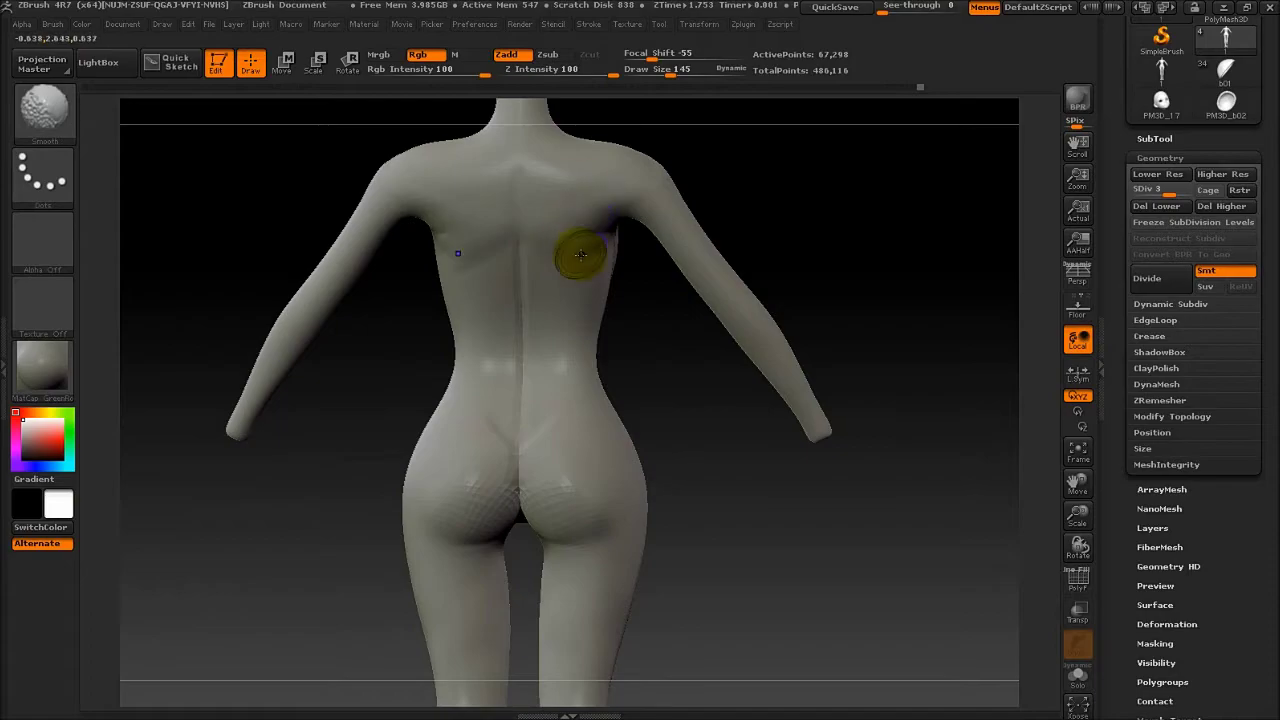